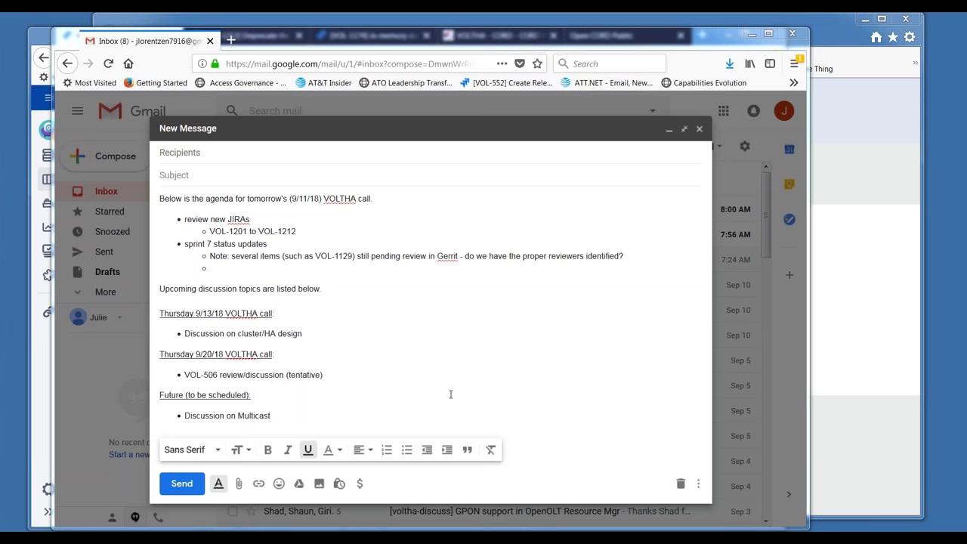
Select the VOL-1201 to VOL-1212 range in the Gmail agenda draft, then switch to the Jira board
click(305, 228)
drag(306, 228, 206, 237)
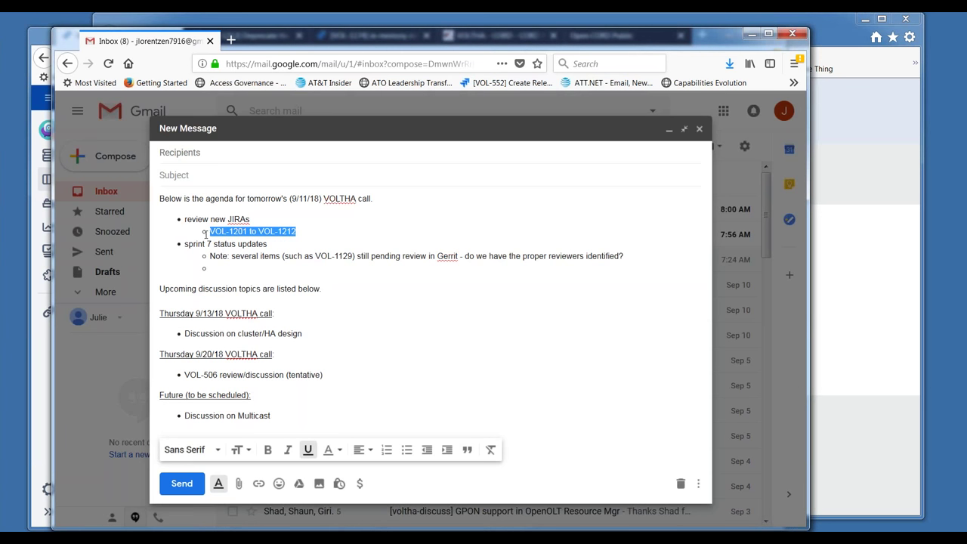
click(253, 247)
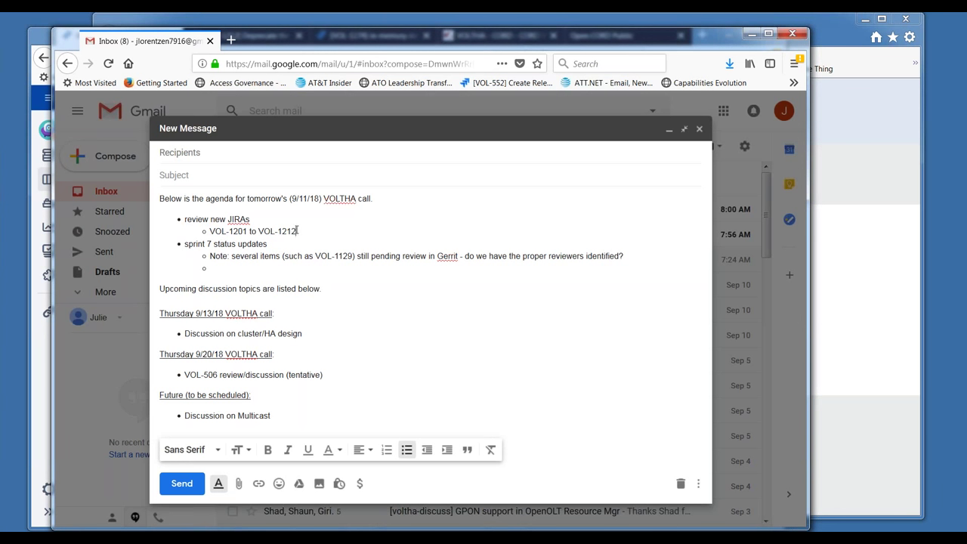
drag(297, 230, 229, 231)
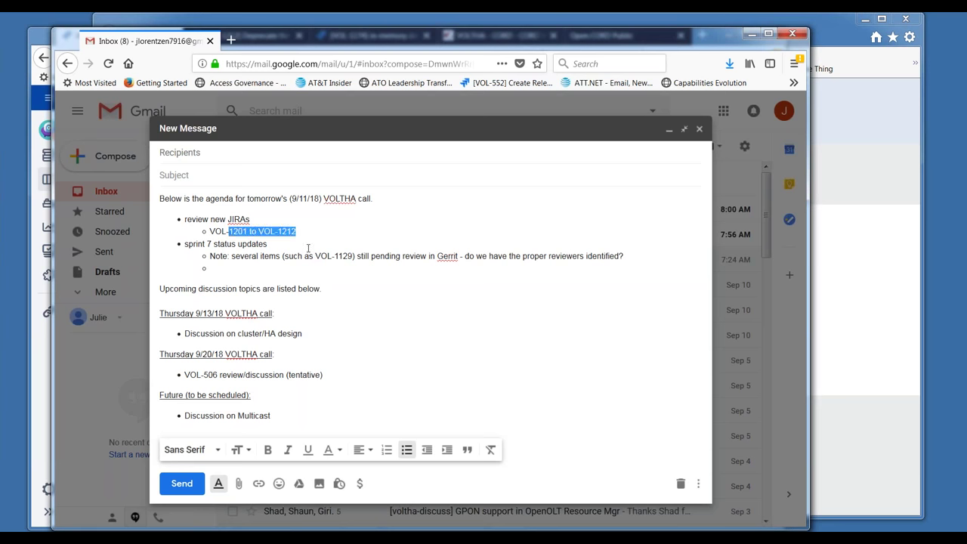
key(alt+Tab)
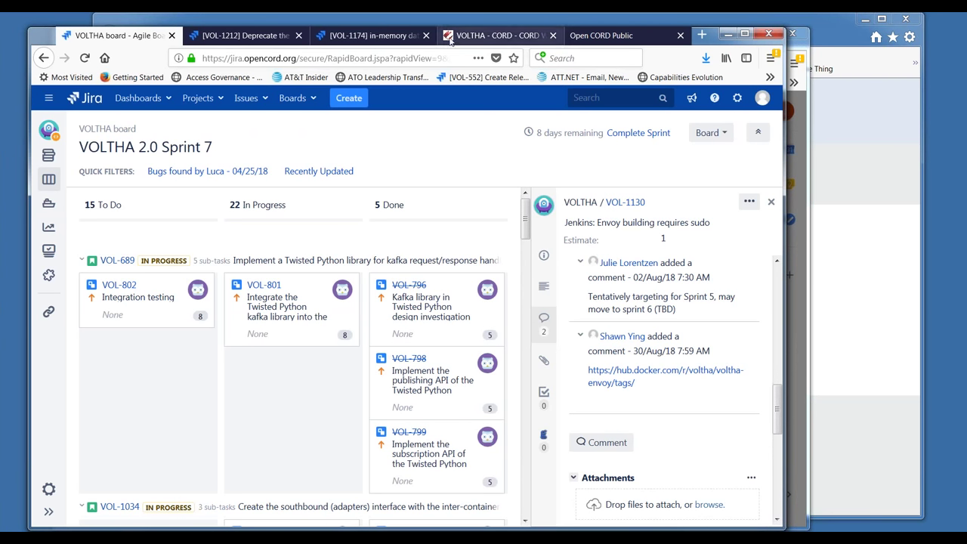
Open VOL-1201, the OpenOLT non-recoverable Broadcom flow error, from Created recently and scroll its description
click(401, 35)
click(242, 36)
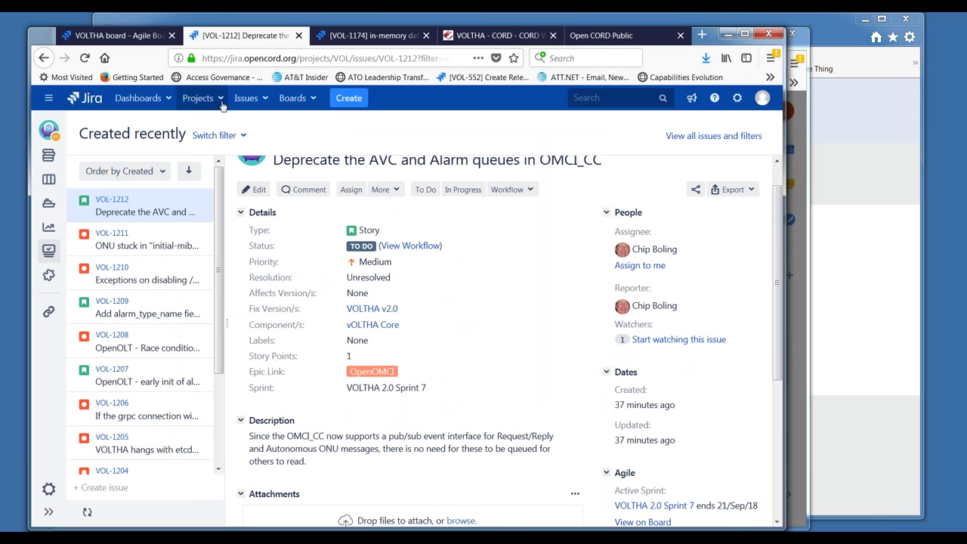
click(218, 470)
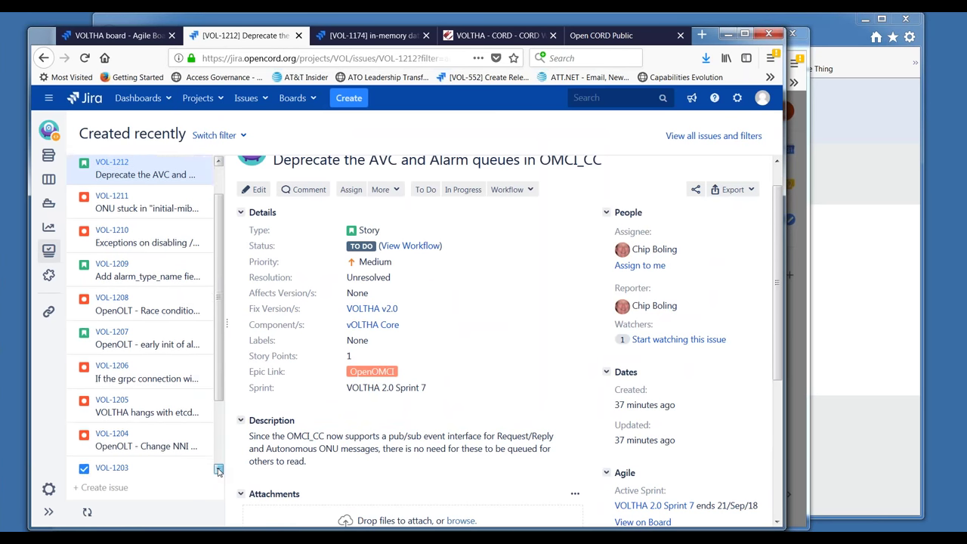
click(218, 469)
click(218, 470)
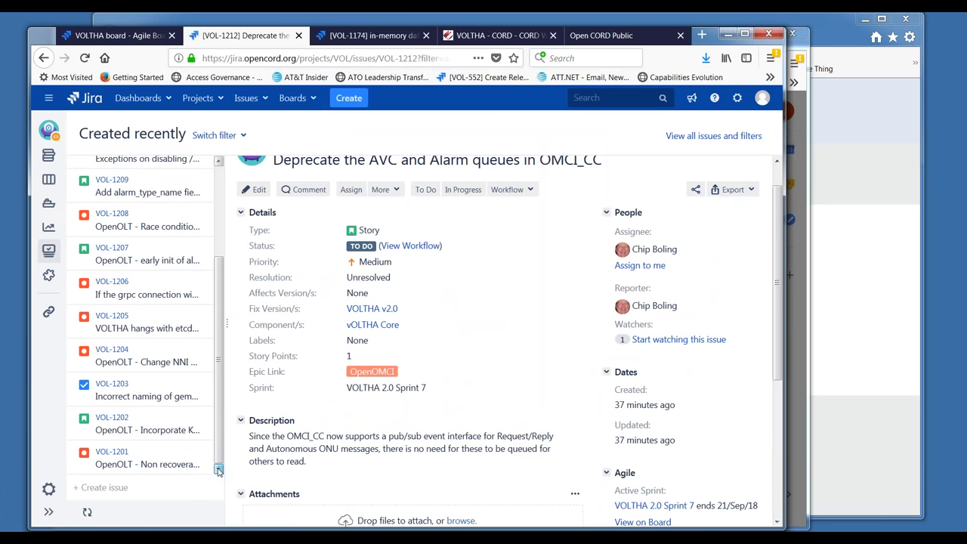
click(134, 463)
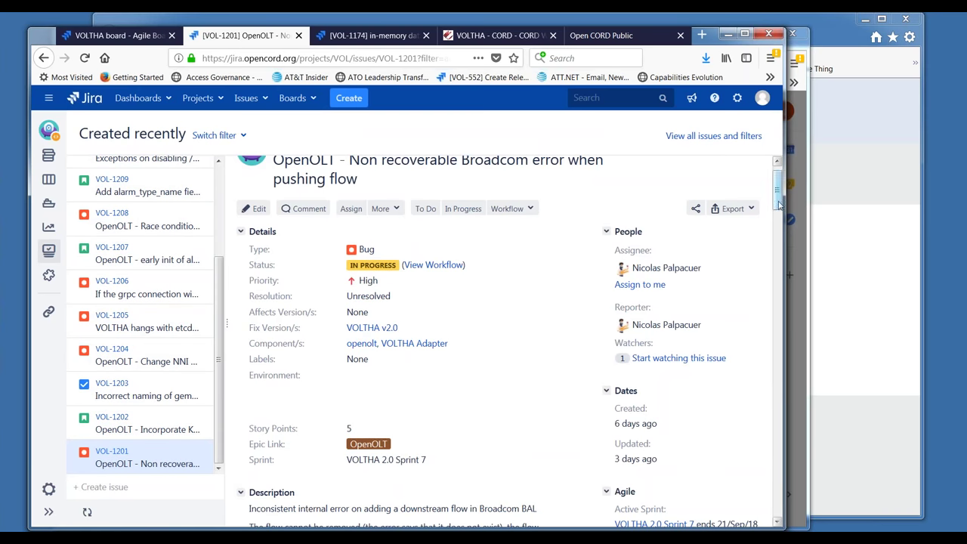
drag(781, 205, 779, 199)
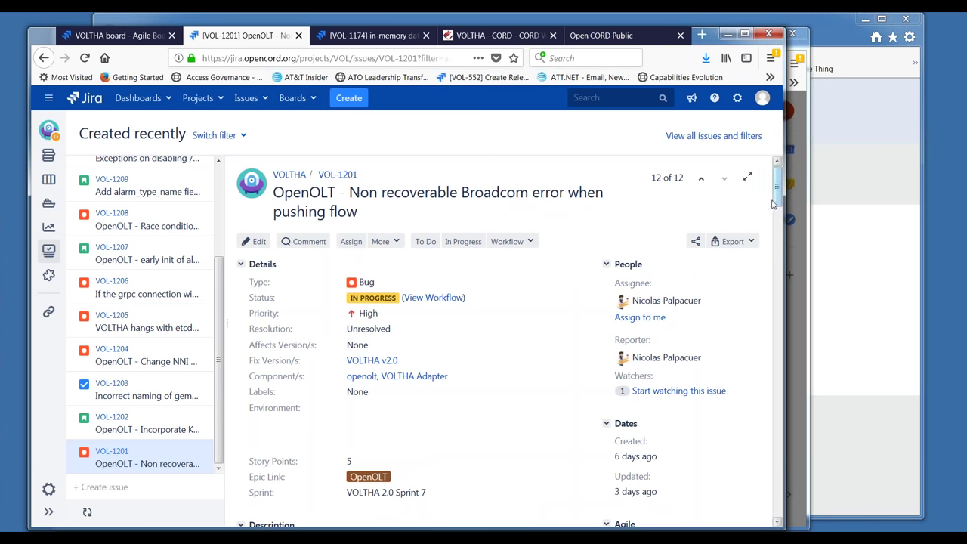
drag(778, 201, 776, 243)
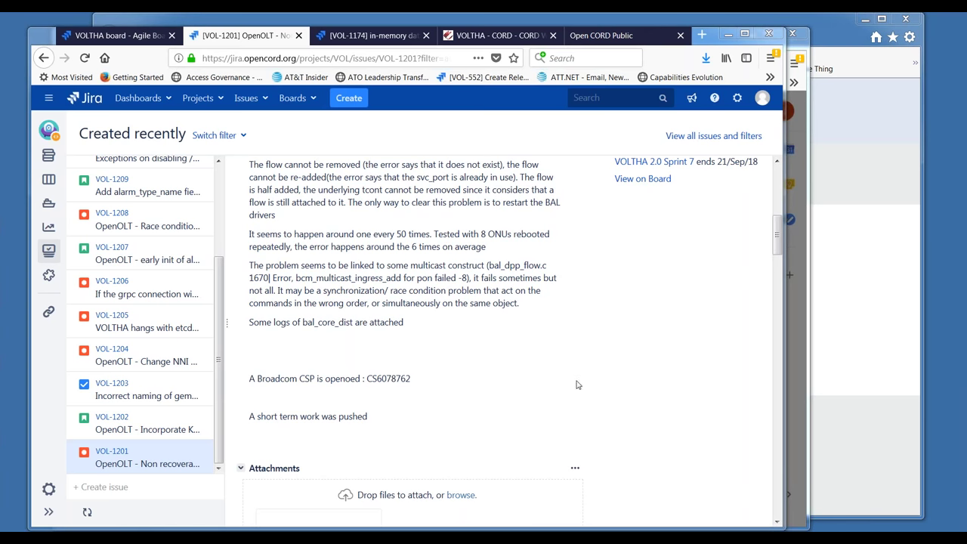
triple_click(309, 379)
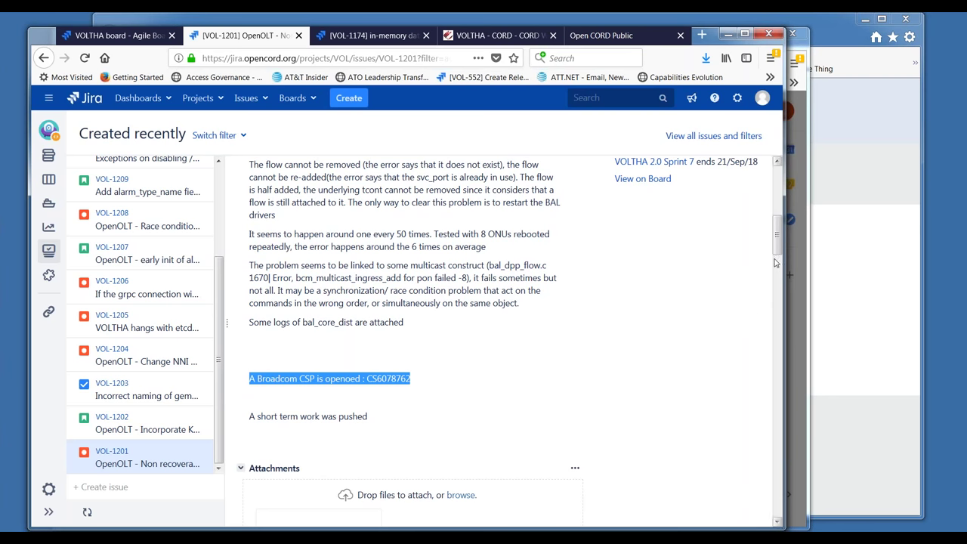
drag(778, 248, 774, 180)
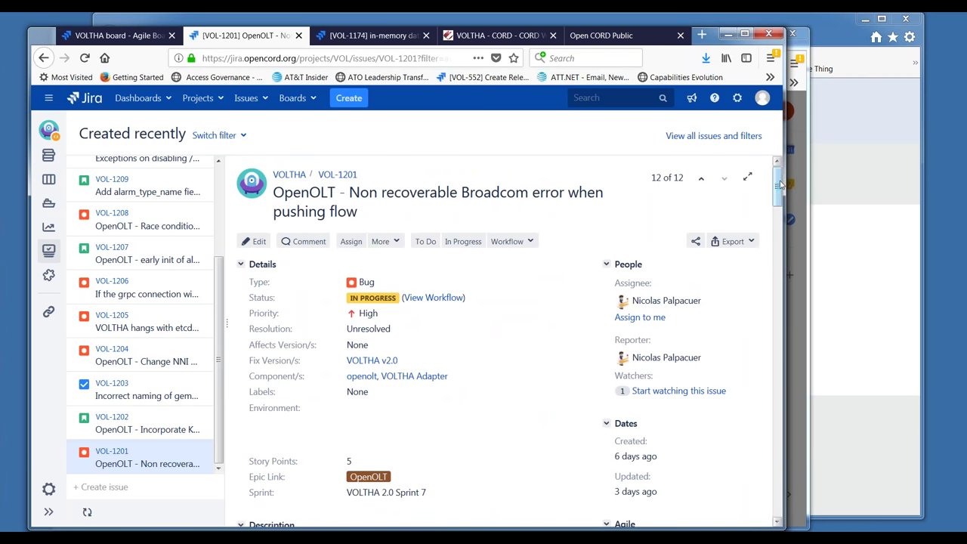
drag(781, 185, 791, 221)
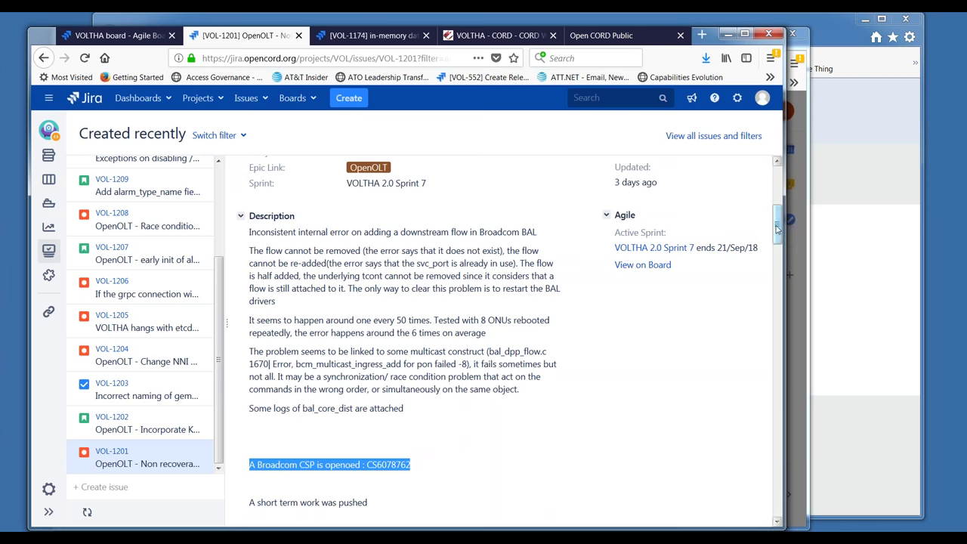
scroll(777, 242, down, 3)
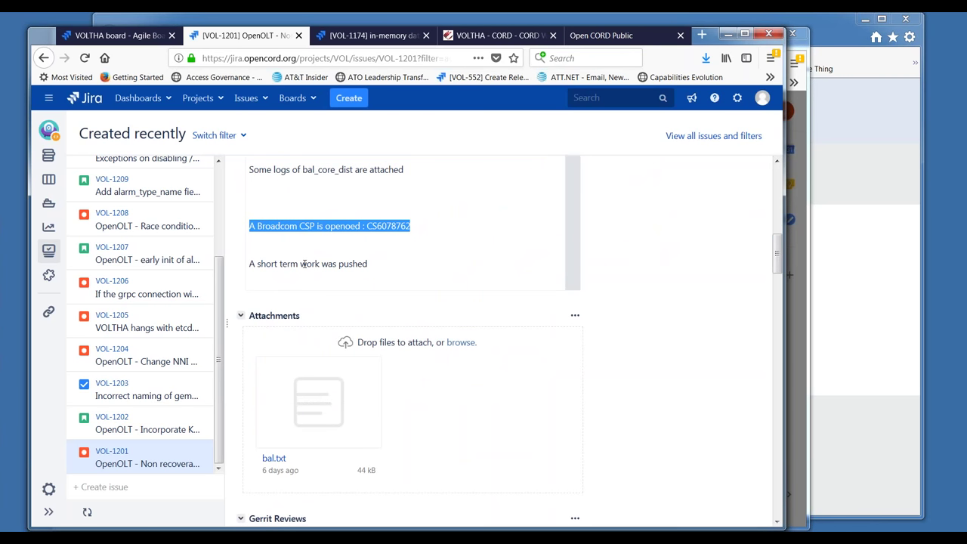
triple_click(304, 265)
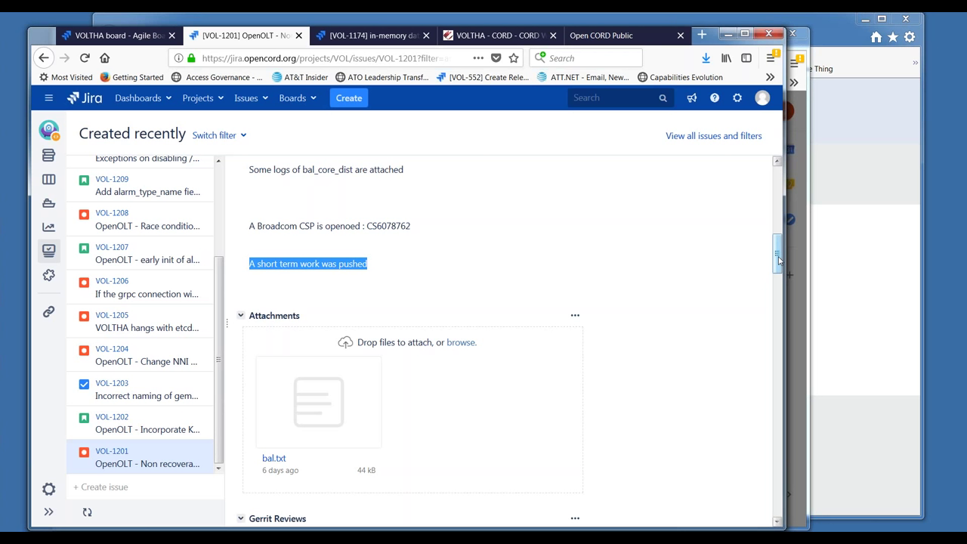
drag(779, 260, 780, 291)
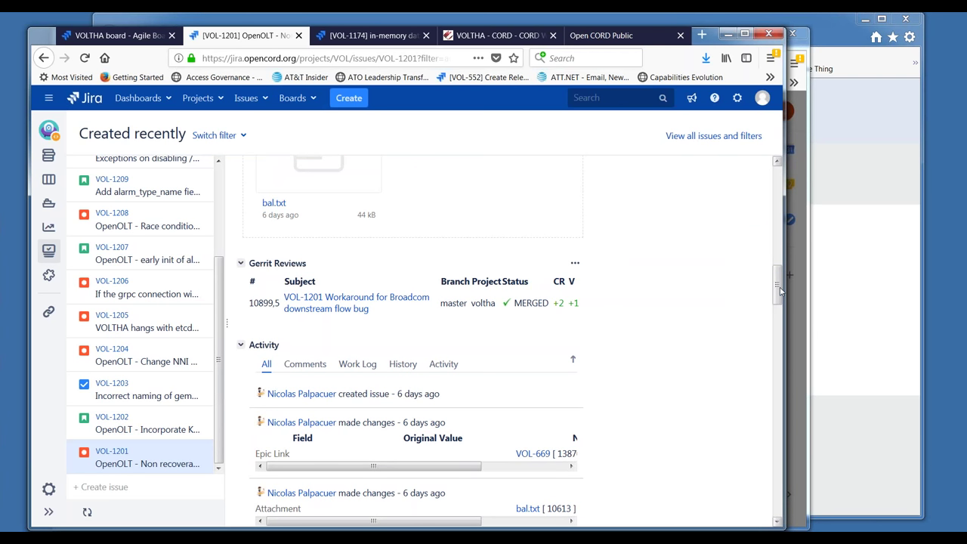
Filter VOL-1201's activity to comments and highlight the Broadcom CSP workaround line
click(305, 364)
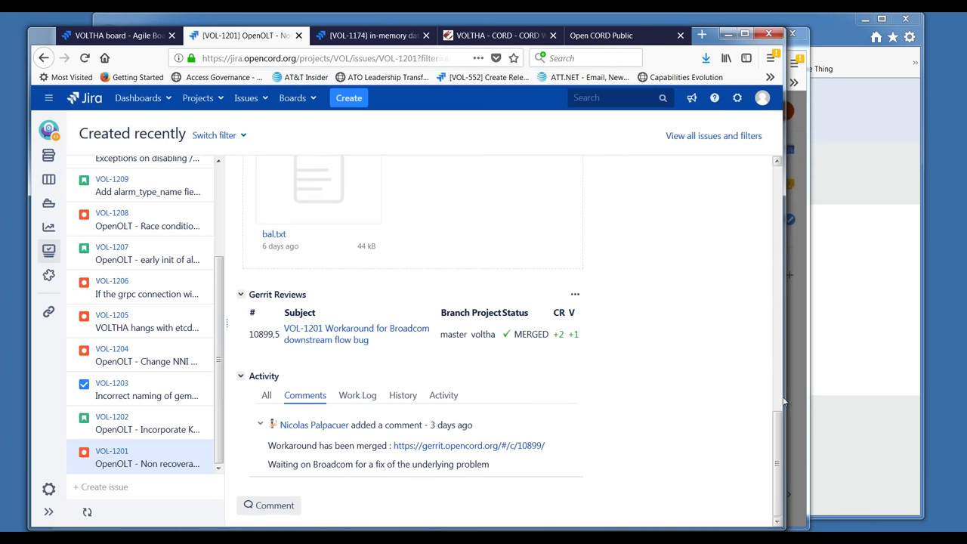
drag(782, 443, 623, 376)
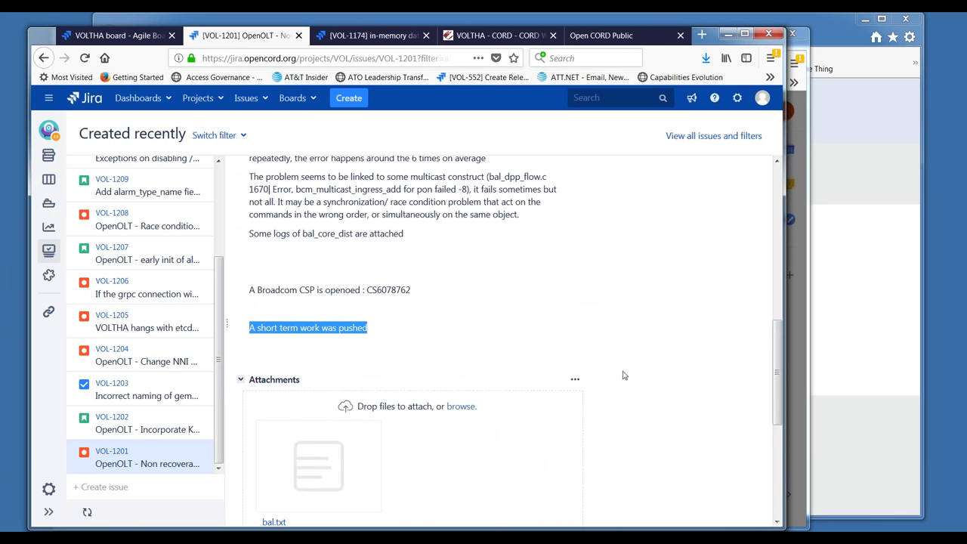
triple_click(344, 290)
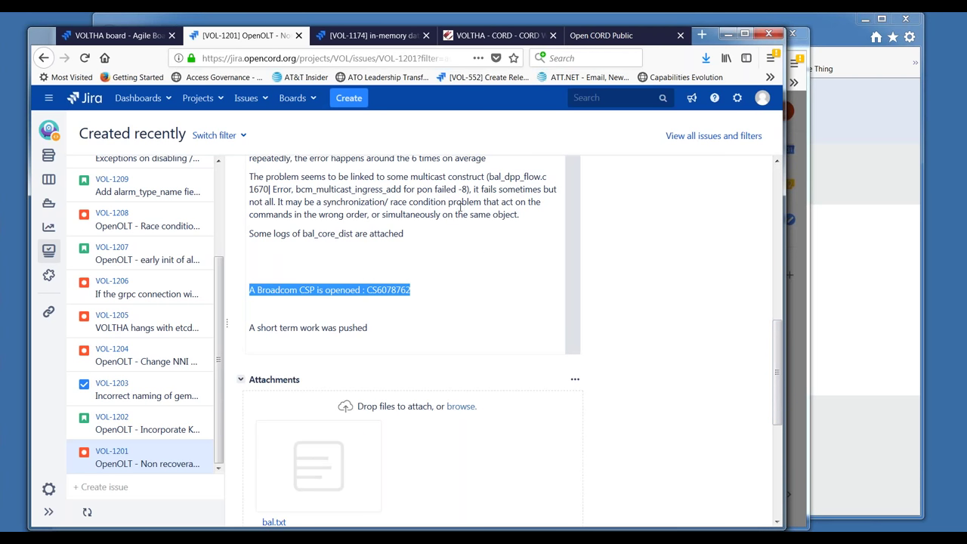
click(460, 207)
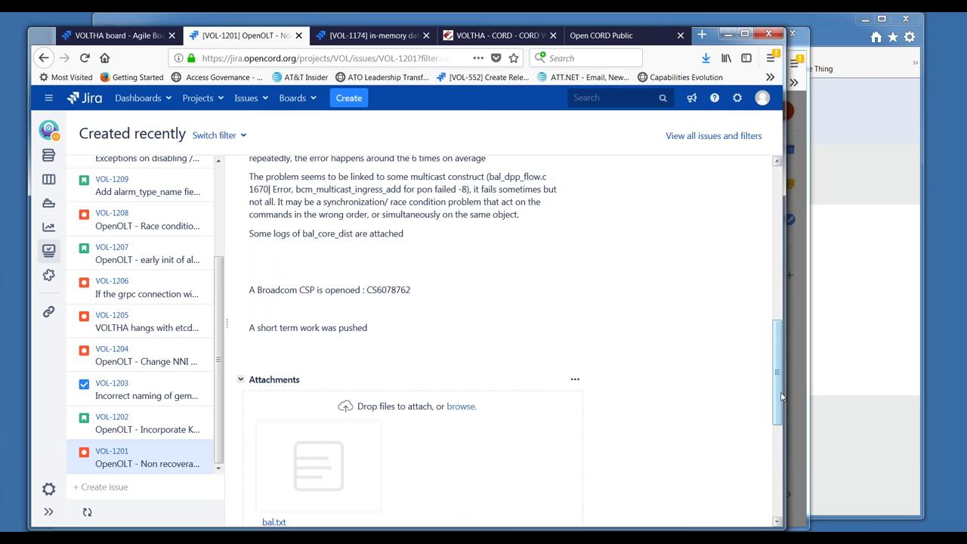
drag(782, 397, 782, 361)
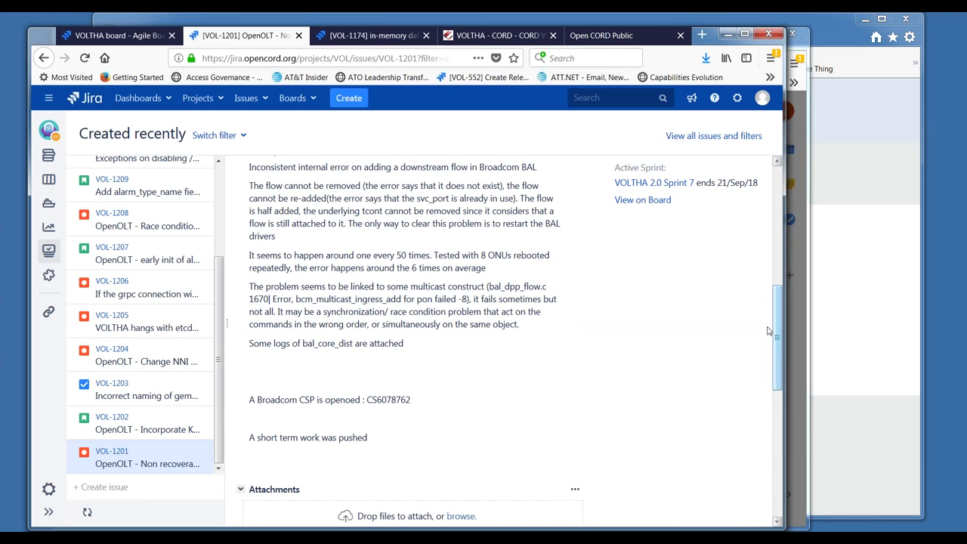
drag(348, 224, 352, 239)
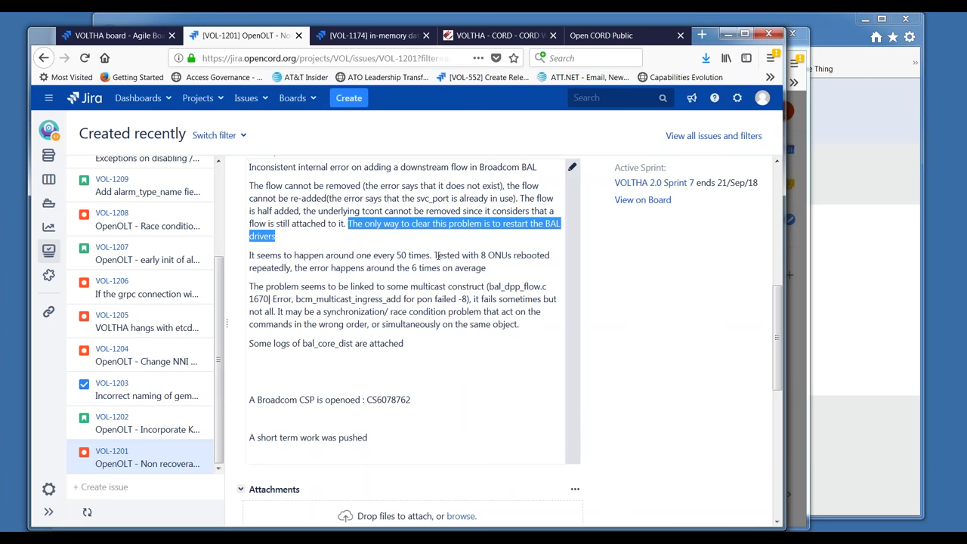
drag(434, 255, 292, 268)
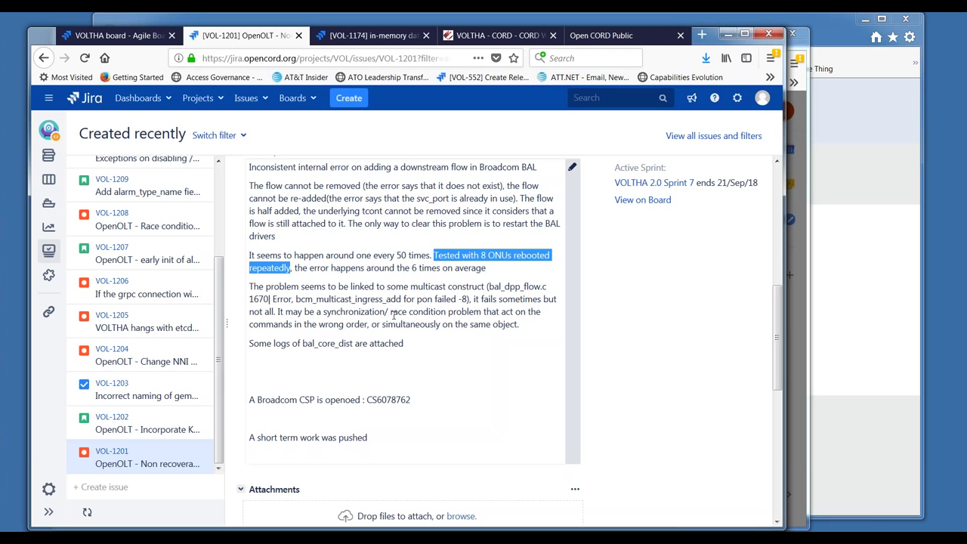
click(392, 316)
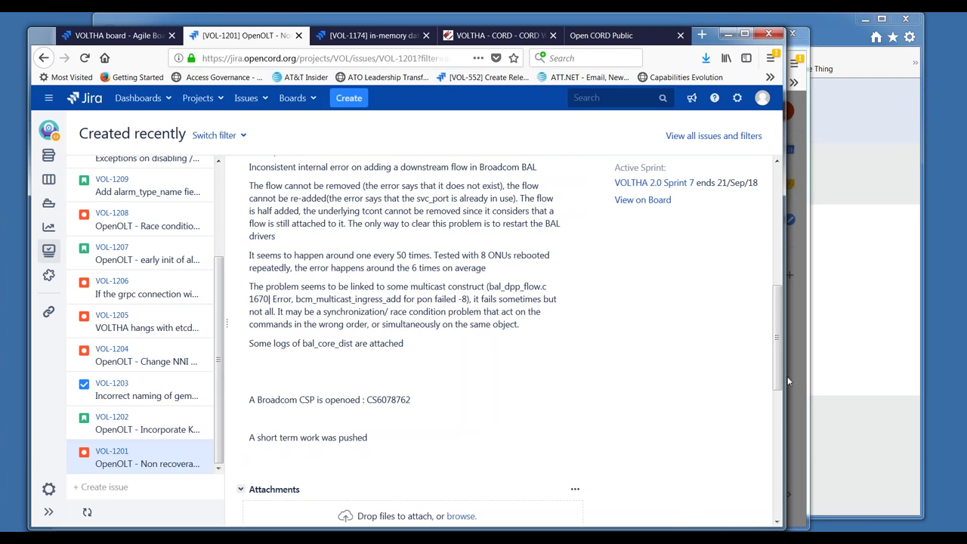
drag(777, 376, 787, 506)
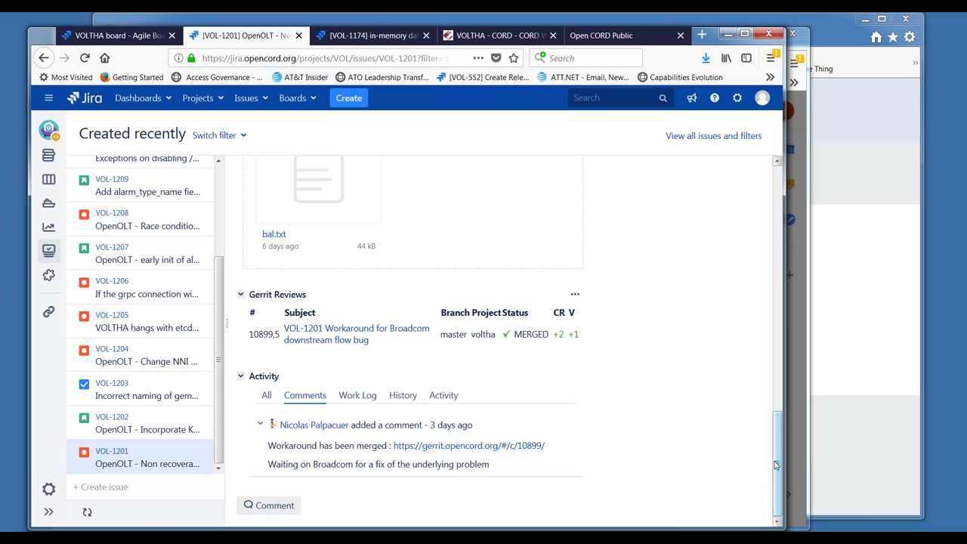
drag(779, 464, 745, 204)
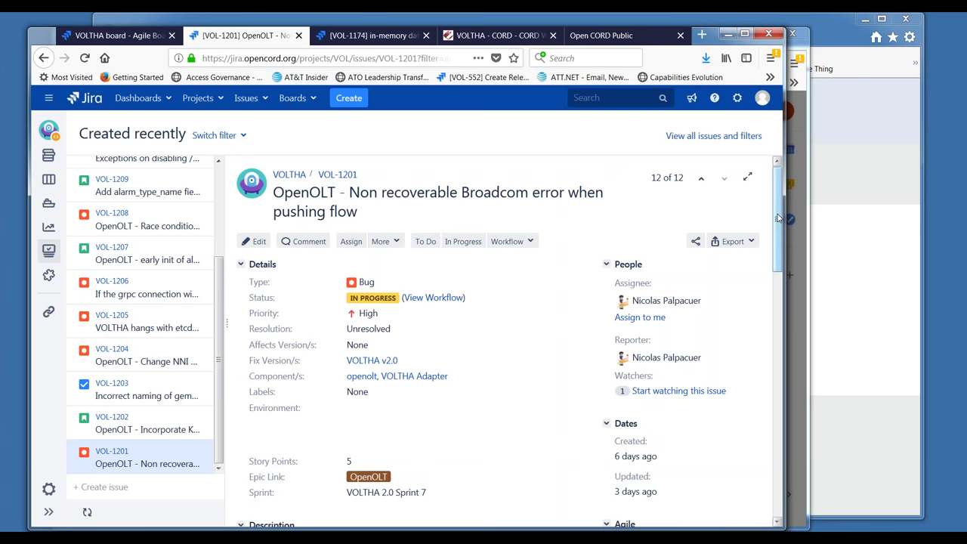
drag(779, 217, 777, 468)
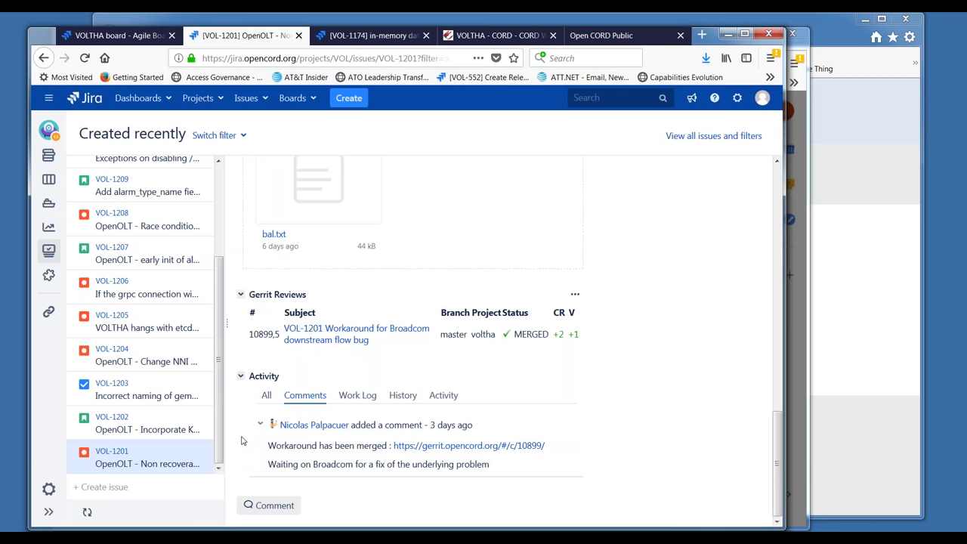
drag(780, 442, 780, 186)
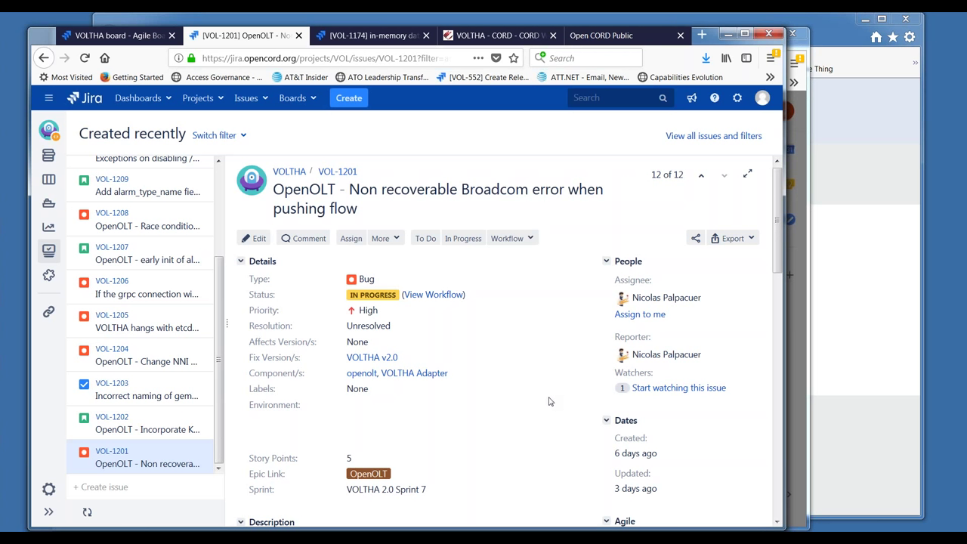
Start editing VOL-1201's title, then cancel so it stays unchanged
click(322, 208)
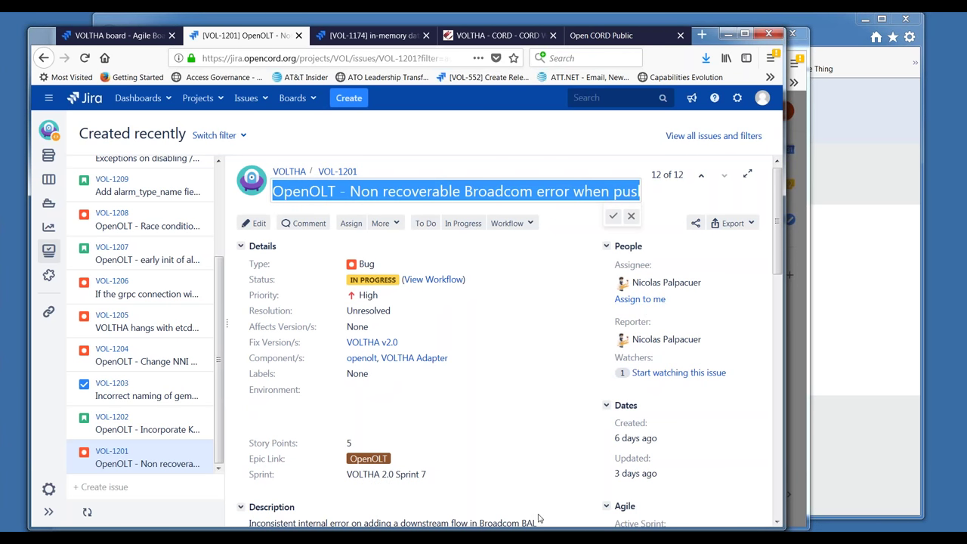
key(Escape)
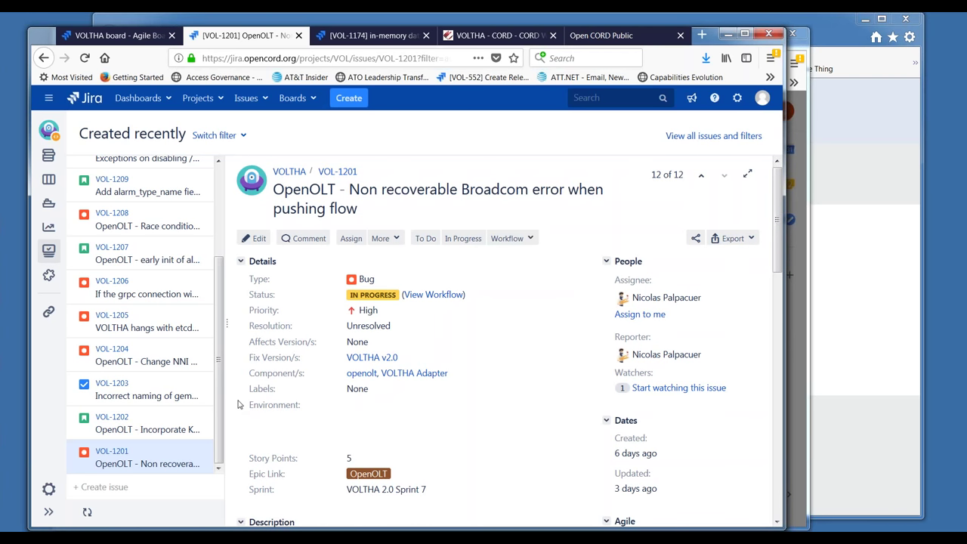
Open VOL-1202 and review its links and Gerrit reviews 10898 (merged) and 10902 (abandoned)
click(155, 429)
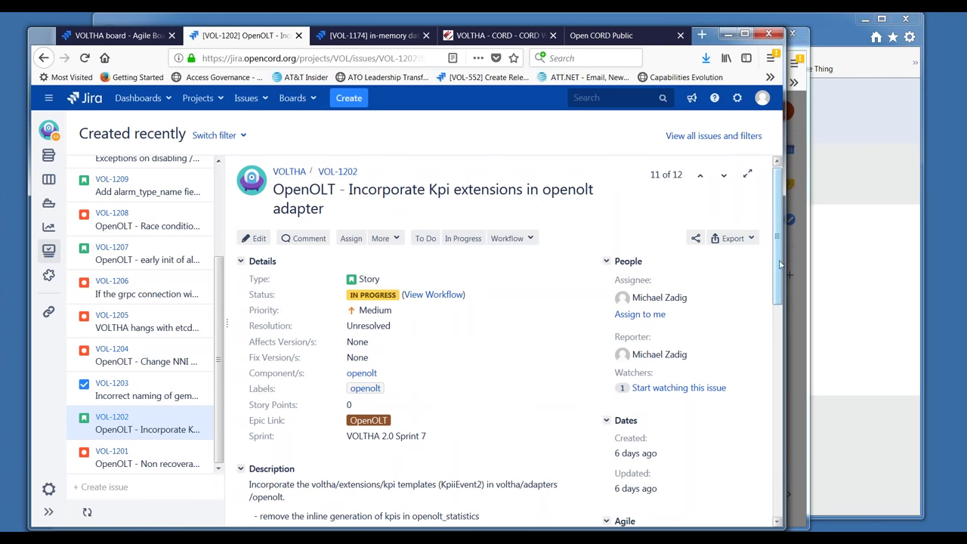
drag(778, 262, 787, 435)
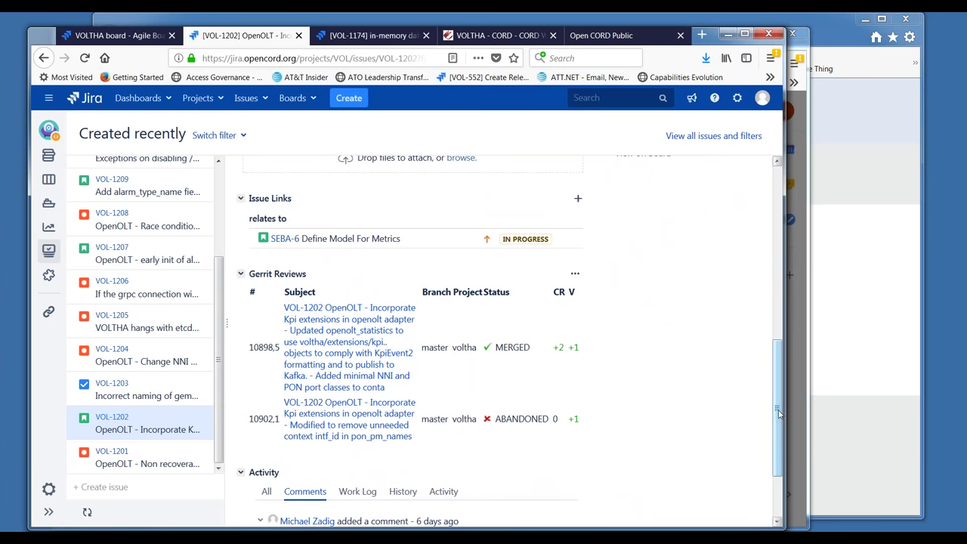
drag(778, 413, 757, 215)
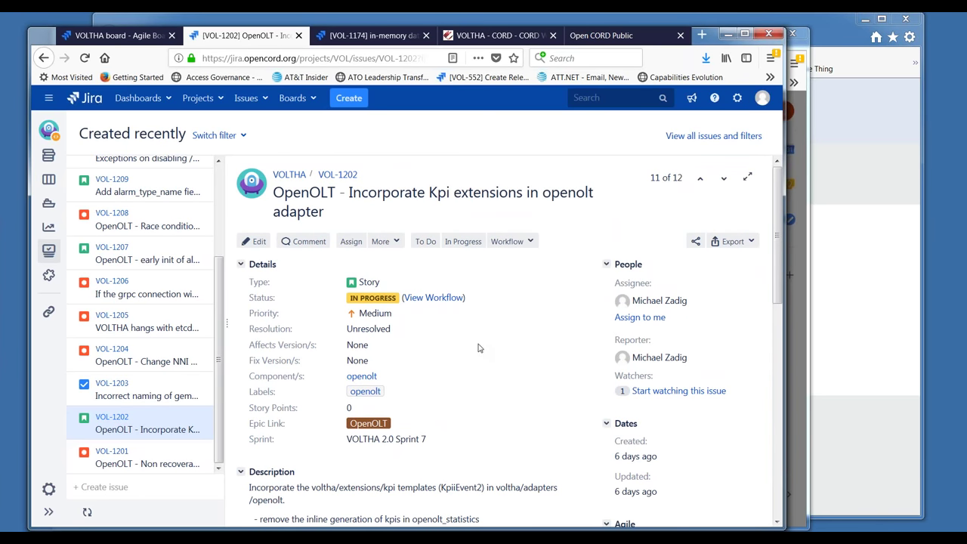
click(778, 524)
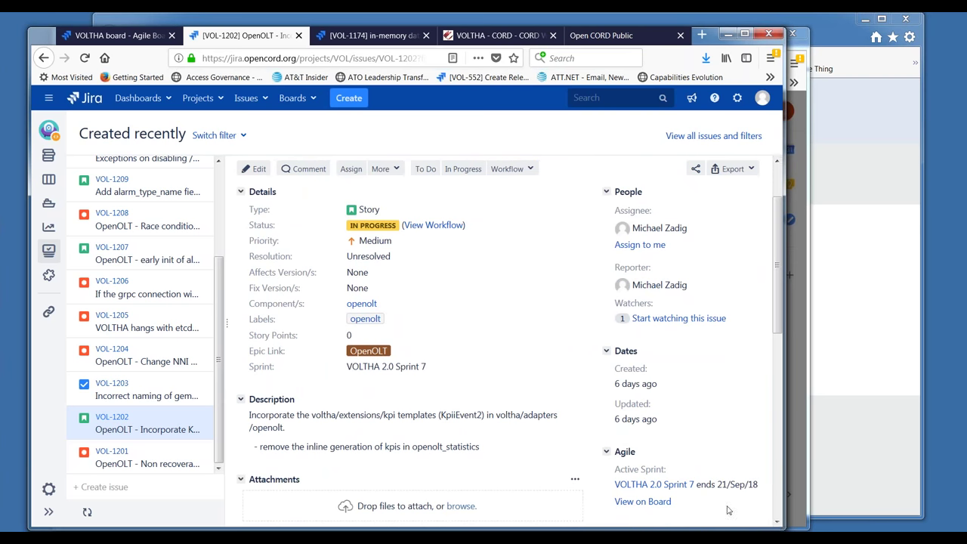
Open the Done task VOL-1203 and read its description and the closing comment
click(143, 394)
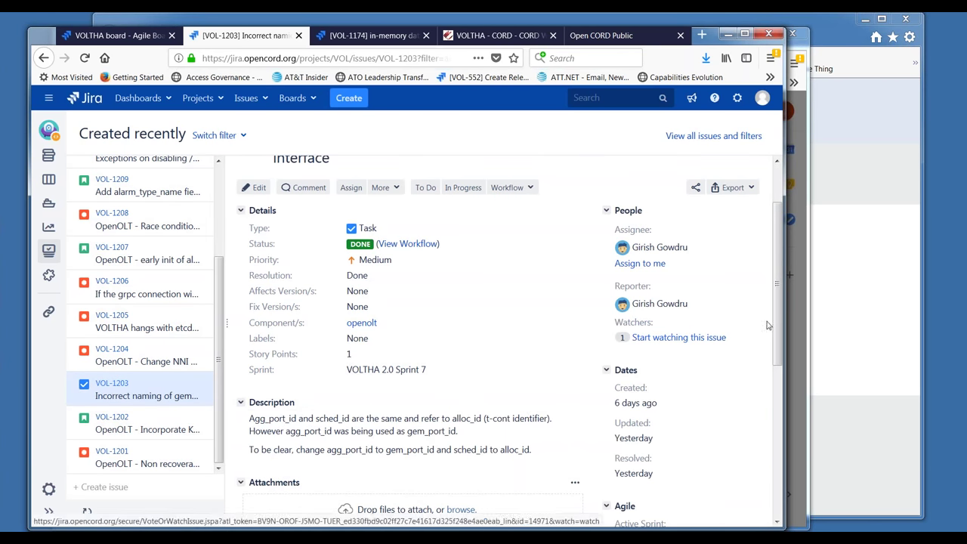
scroll(779, 332, up, 2)
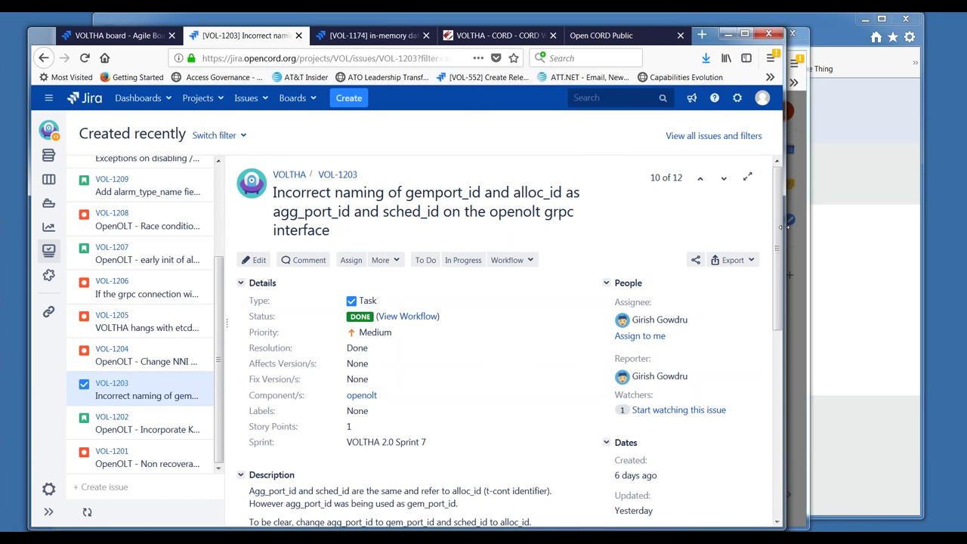
drag(778, 237, 791, 305)
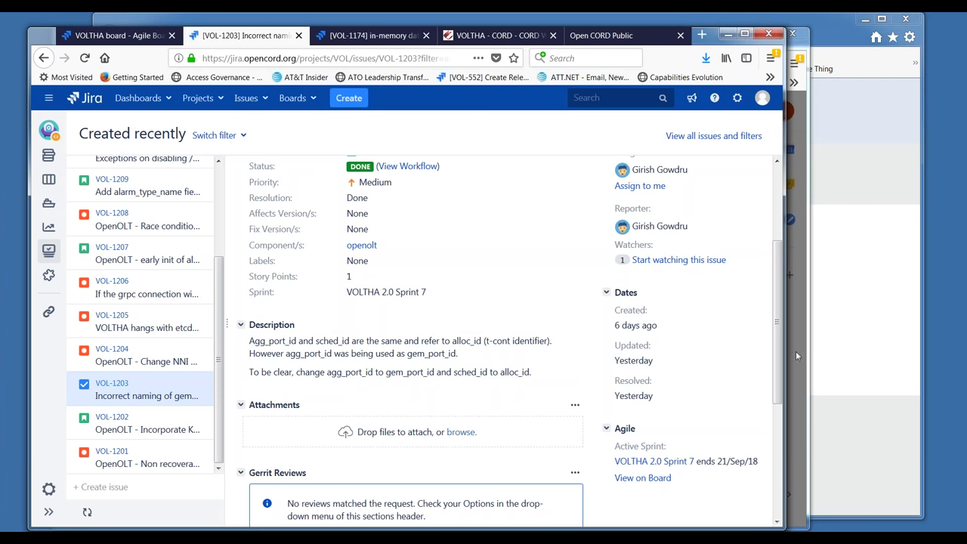
drag(779, 364, 776, 305)
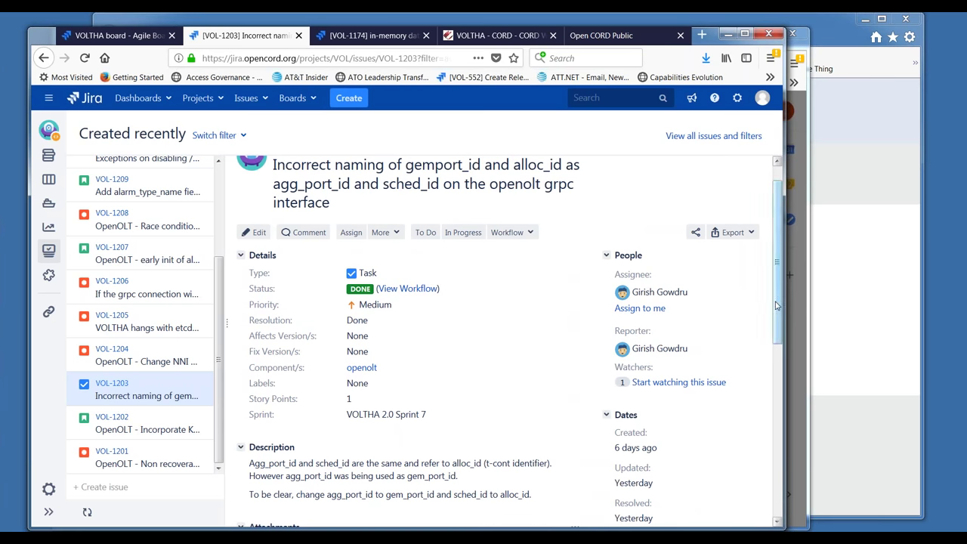
drag(776, 304, 803, 491)
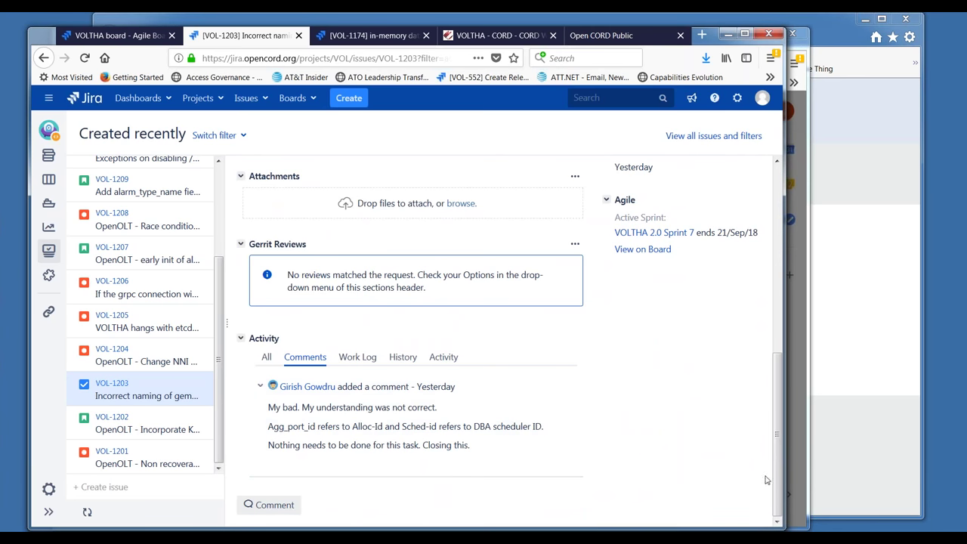
scroll(787, 483, up, 6)
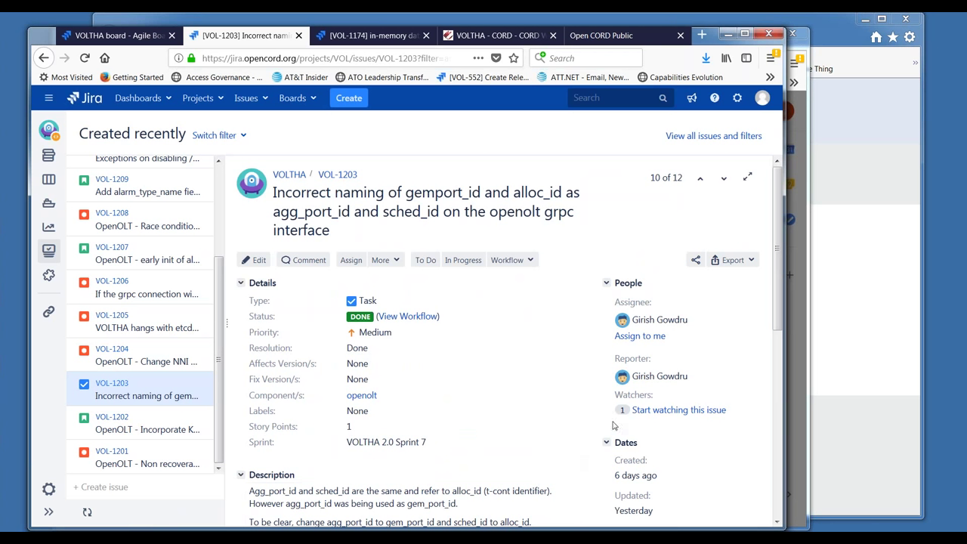
Transition VOL-1203 from Done to Closed using the Workflow menu
click(531, 261)
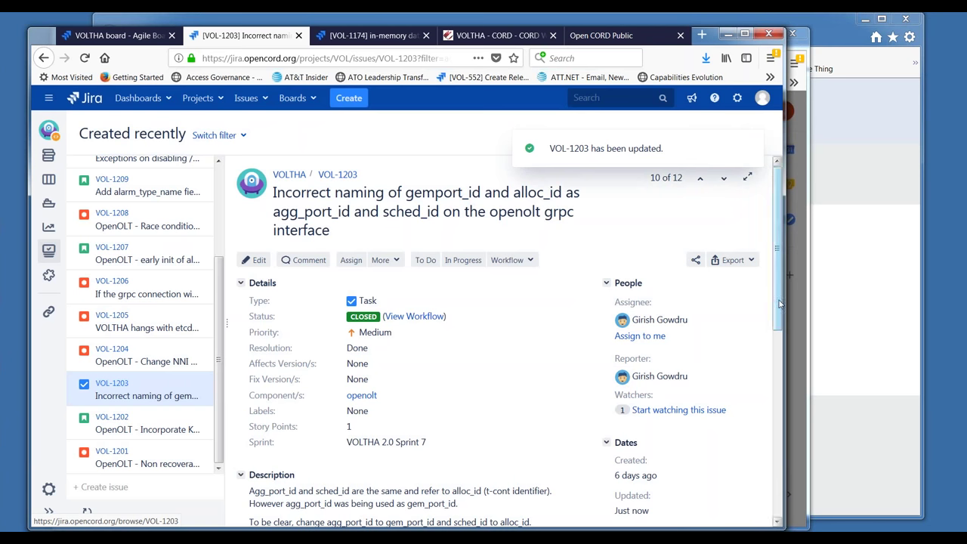
drag(781, 303, 784, 332)
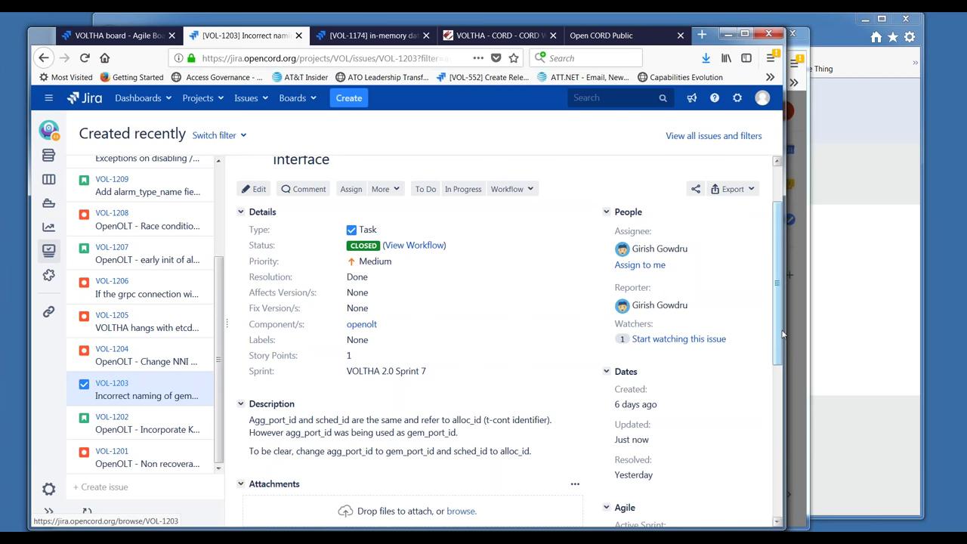
drag(781, 336, 778, 318)
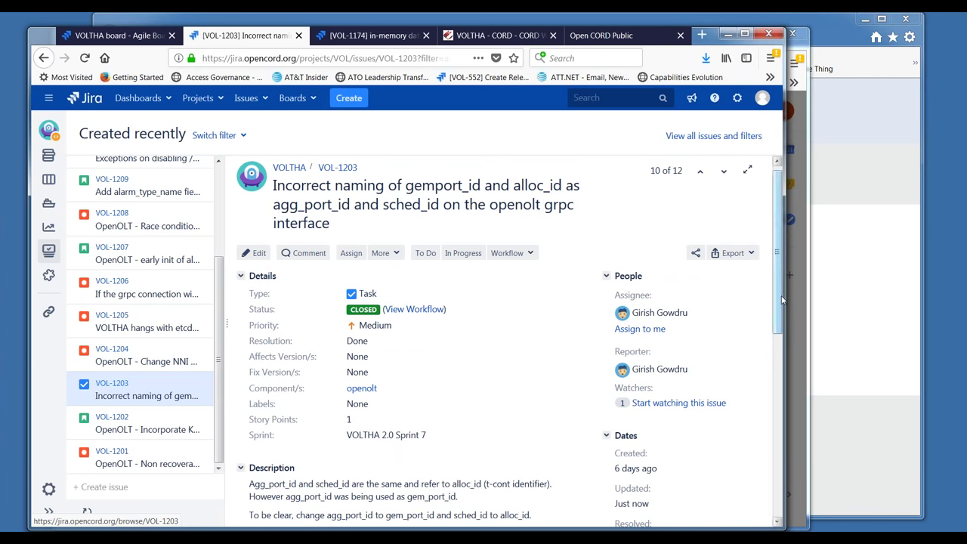
Extend VOL-1203's summary with 'and sched_id on the openolt grpc interface (Dropped)' and save
click(341, 225)
key(End)
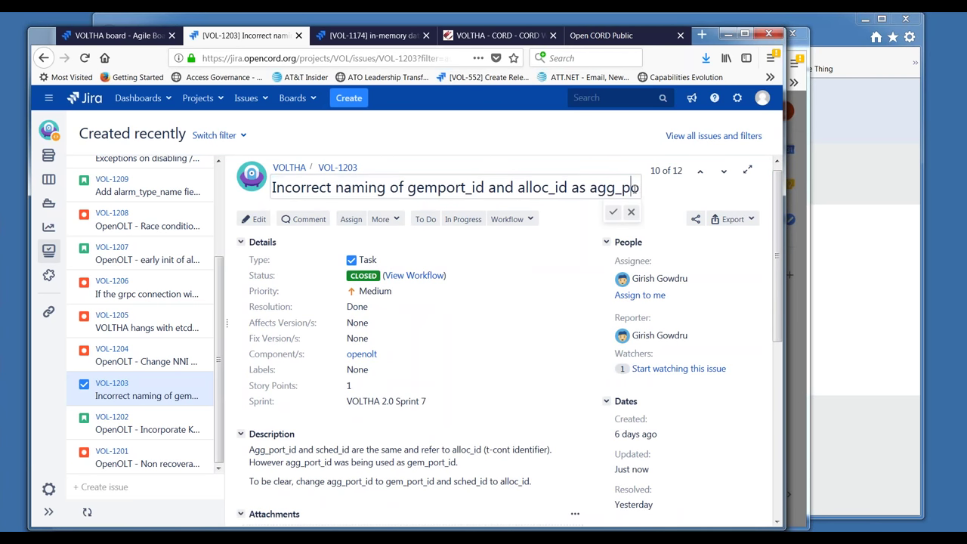
text(and sched_id on the openolt grpc interface)
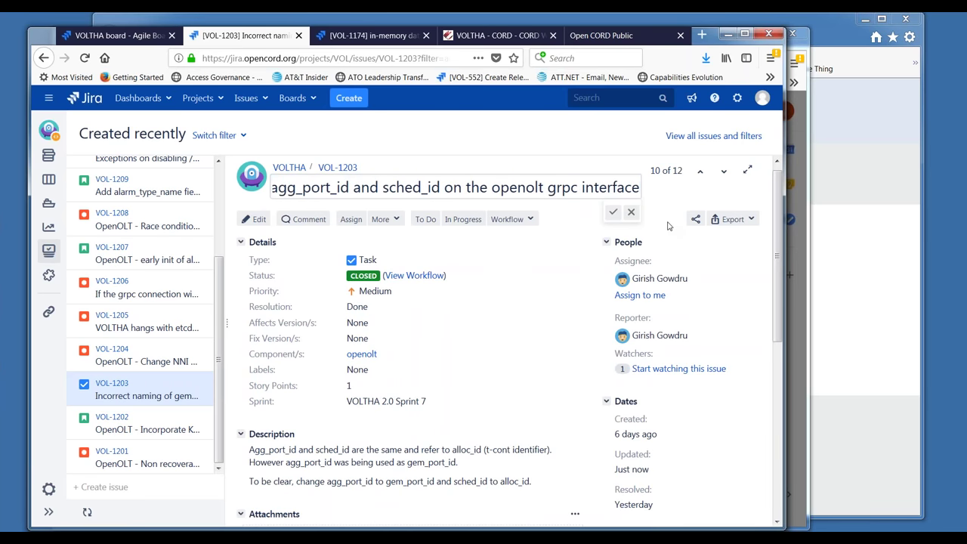
text( (Dropped))
key(Return)
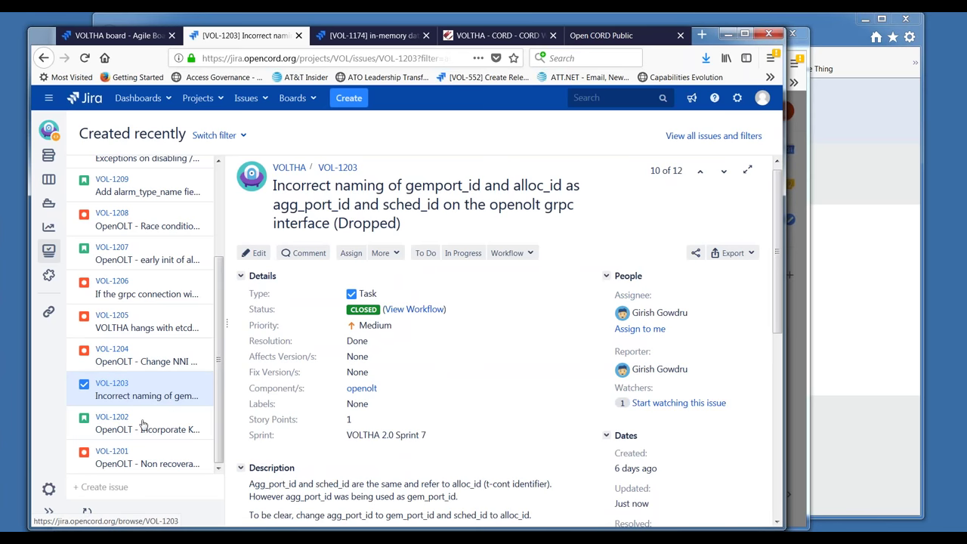
Open VOL-1204, the NNI port number overlapping UNI ports bug, and scroll through it
click(125, 359)
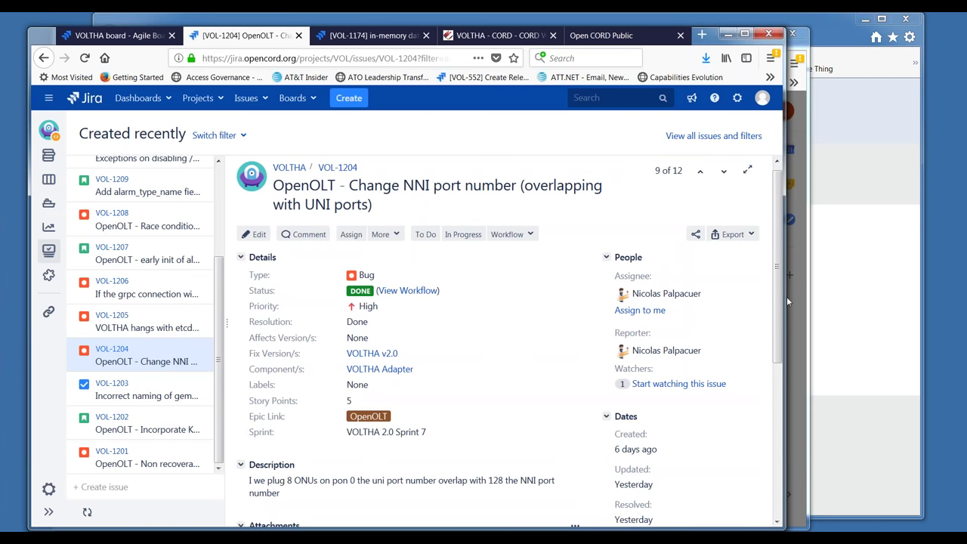
scroll(780, 288, down, 1)
mouse_move(780, 288)
mouse_down()
mouse_move(793, 476)
mouse_move(784, 316)
mouse_move(786, 299)
mouse_move(795, 376)
mouse_move(792, 291)
mouse_up()
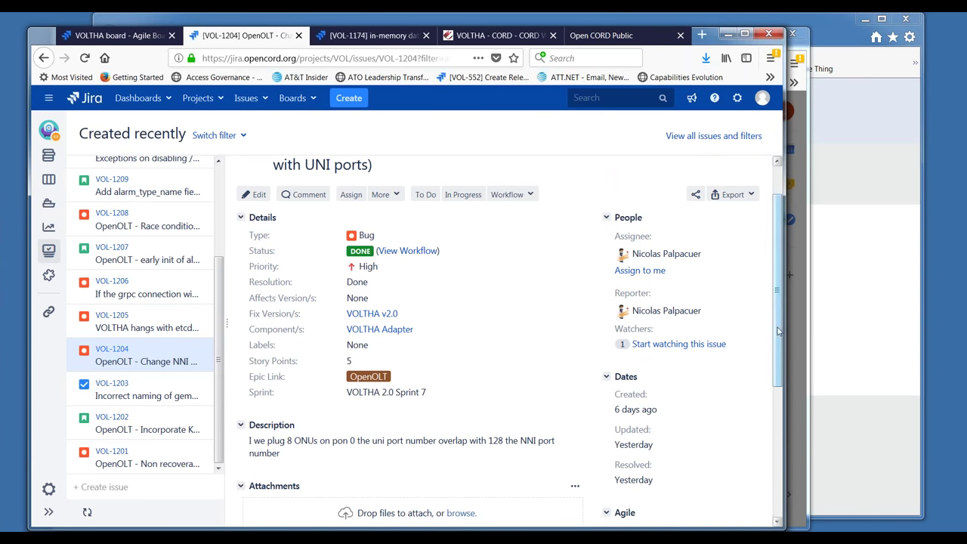
drag(774, 307, 756, 252)
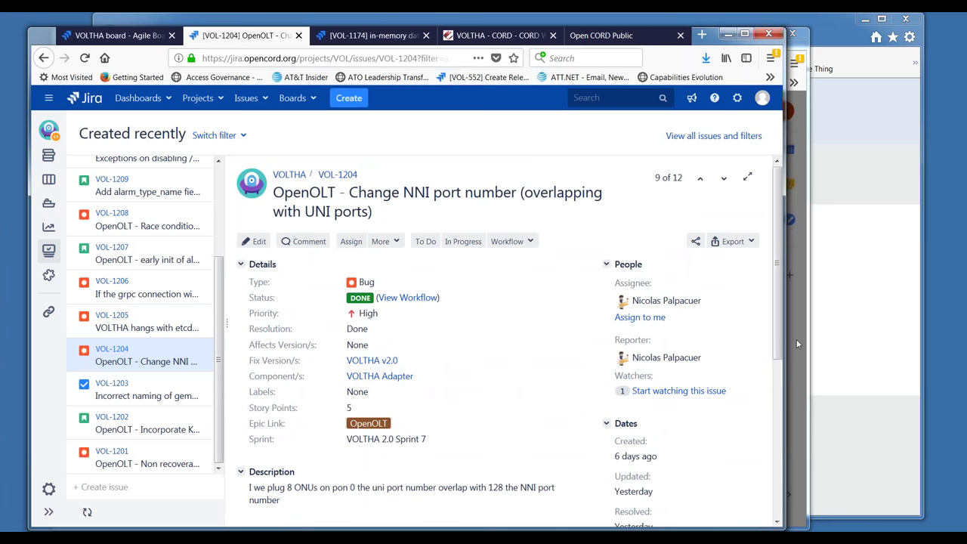
drag(782, 340, 785, 369)
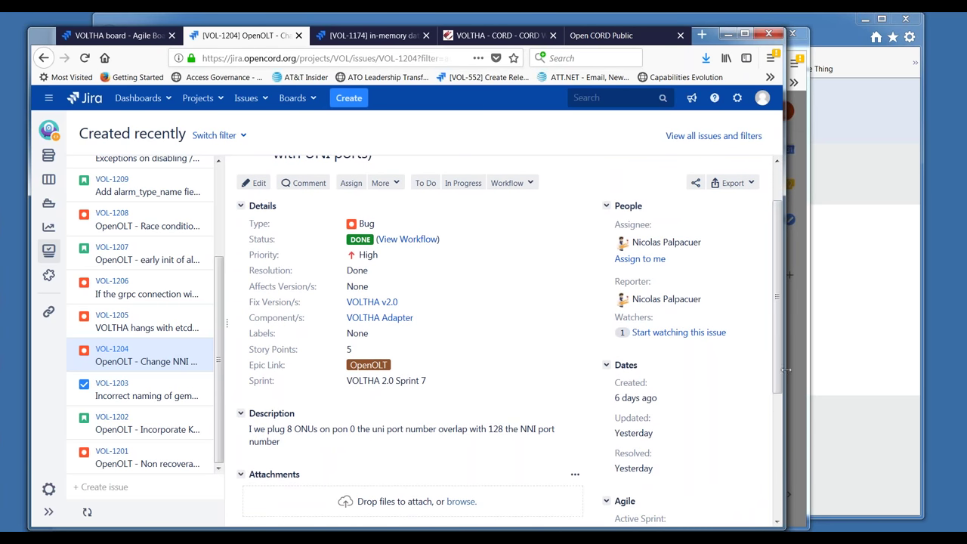
click(150, 326)
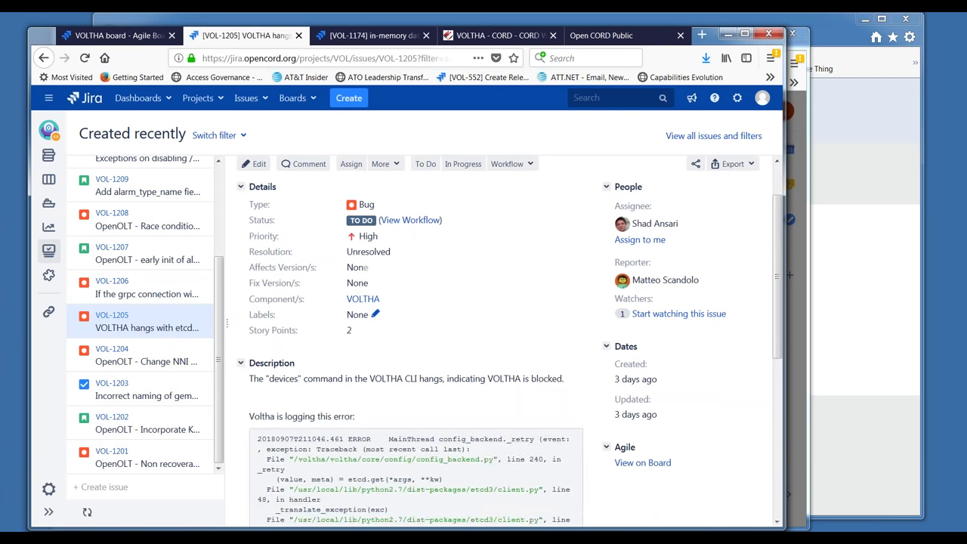
scroll(778, 312, up, 2)
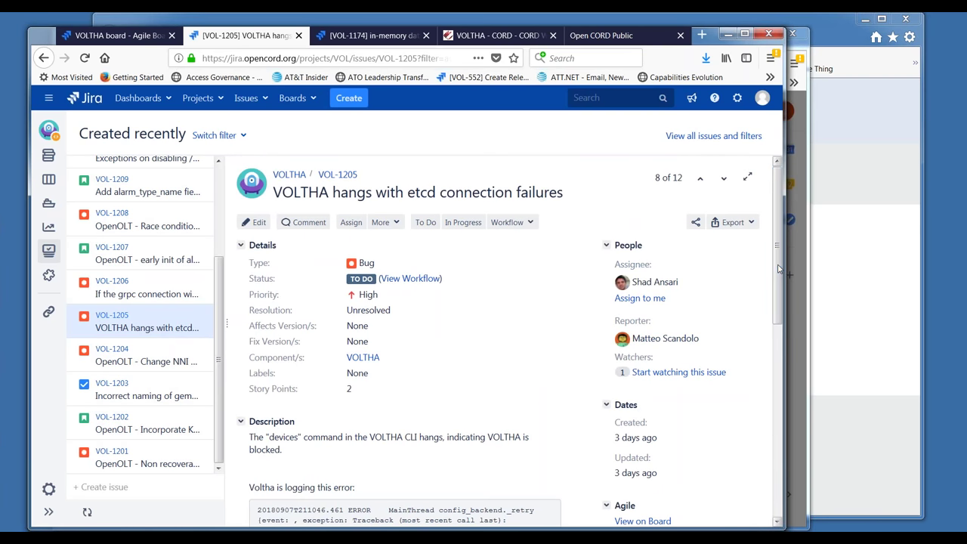
click(172, 363)
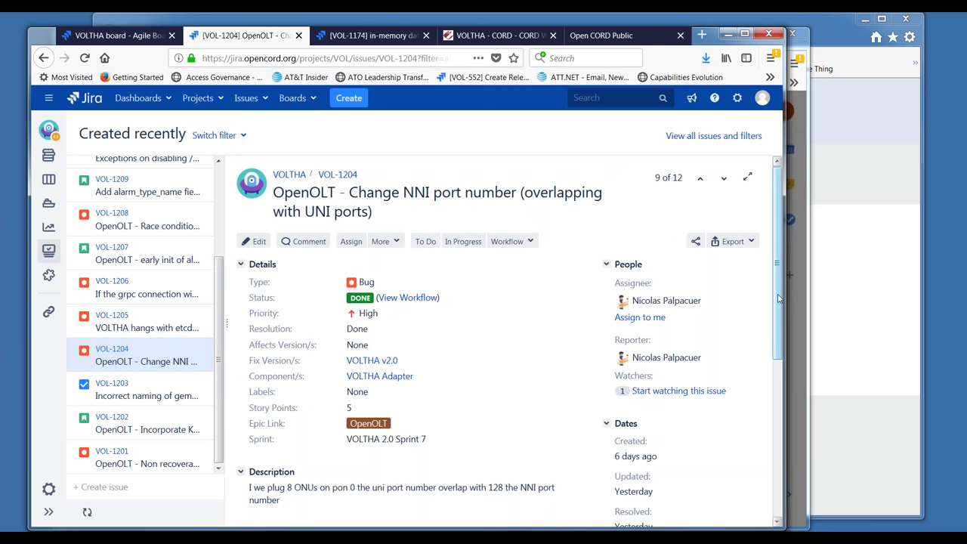
drag(778, 298, 793, 387)
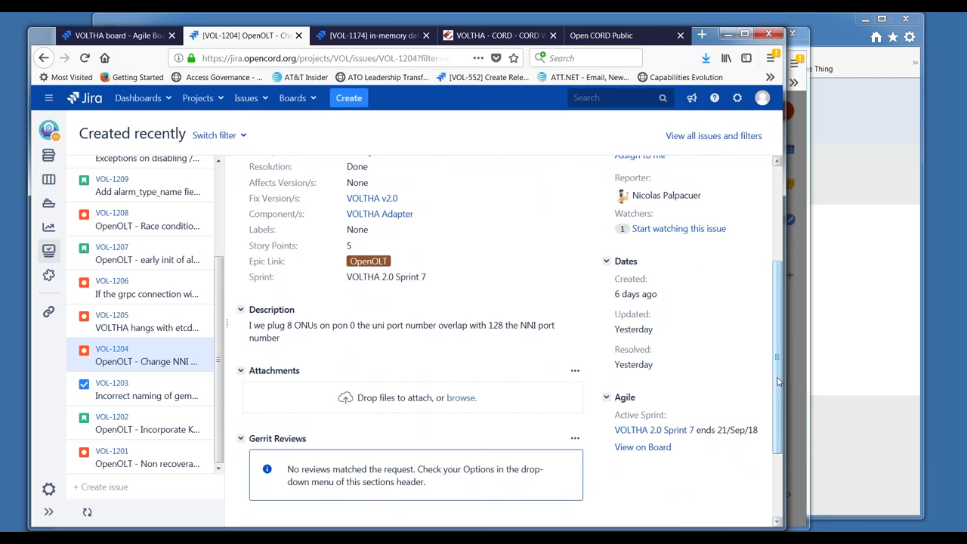
drag(778, 382, 779, 291)
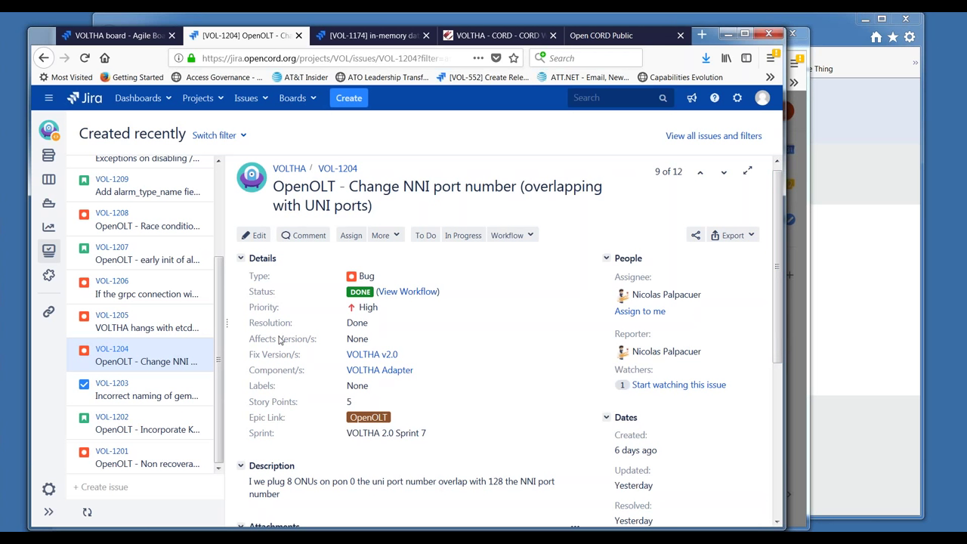
Open VOL-1205 about VOLTHA hanging on etcd connection failures from Created recently
click(129, 323)
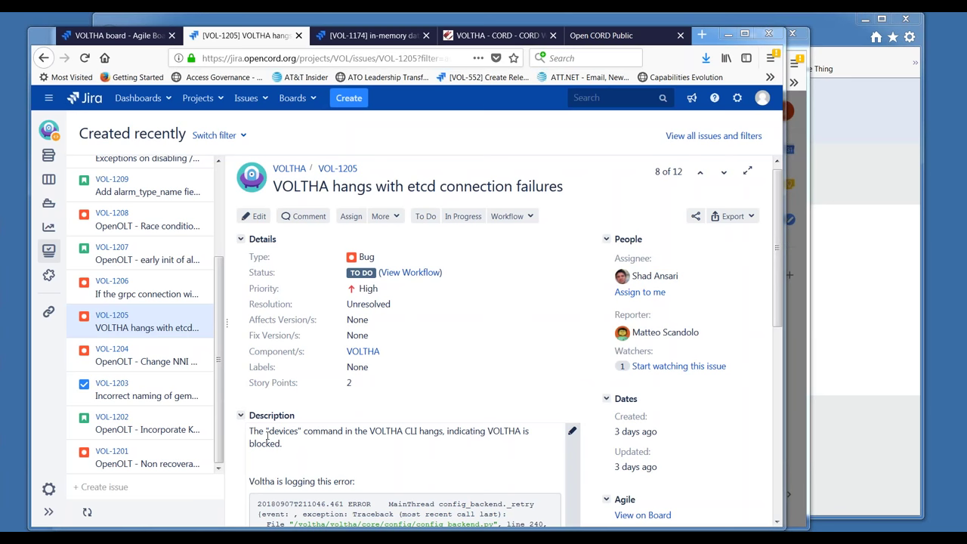
Open the VOL-1205 description for editing and scroll down to the still-empty Activity section
click(345, 437)
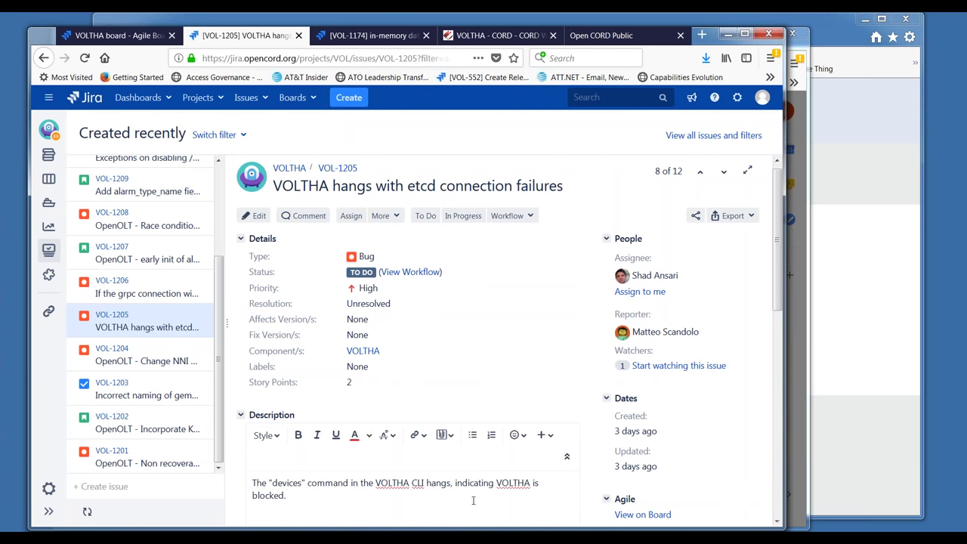
click(777, 526)
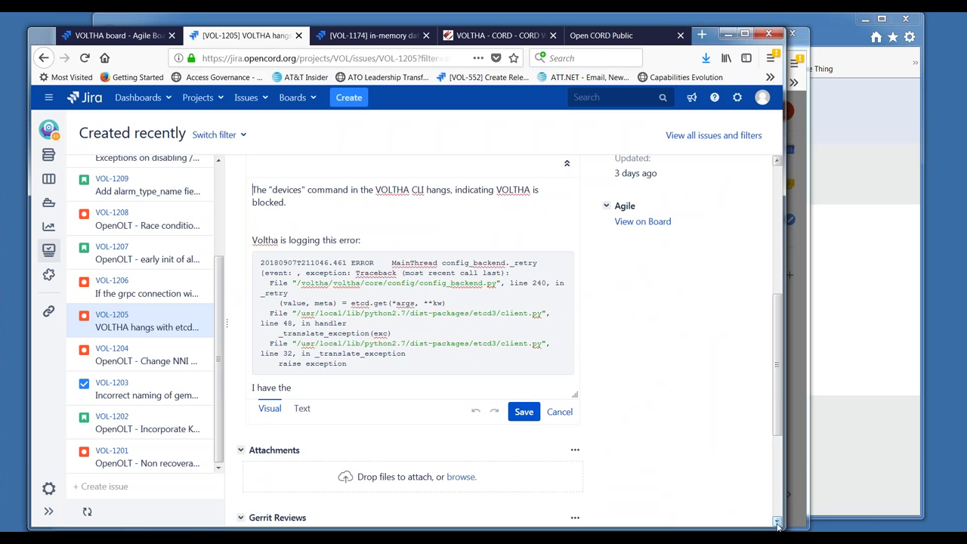
click(777, 522)
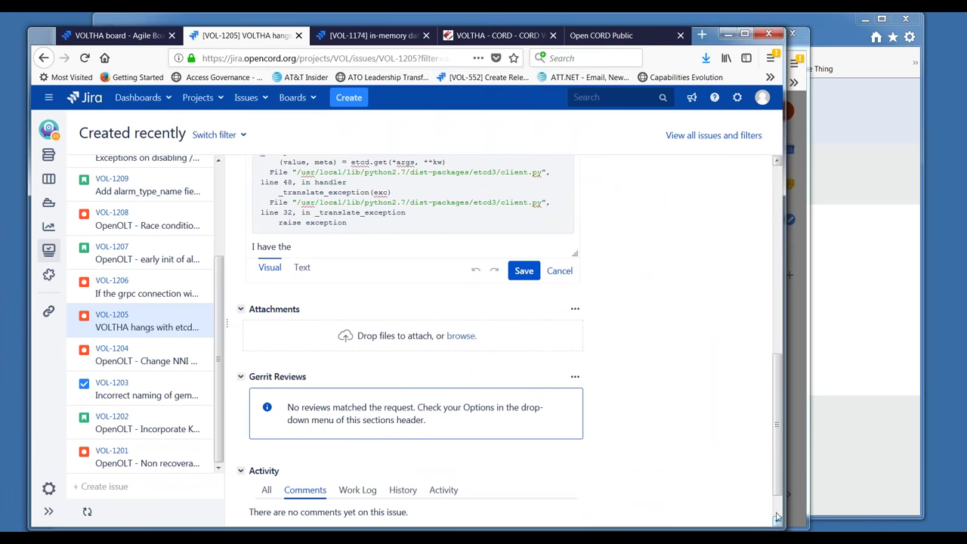
scroll(756, 265, up, 8)
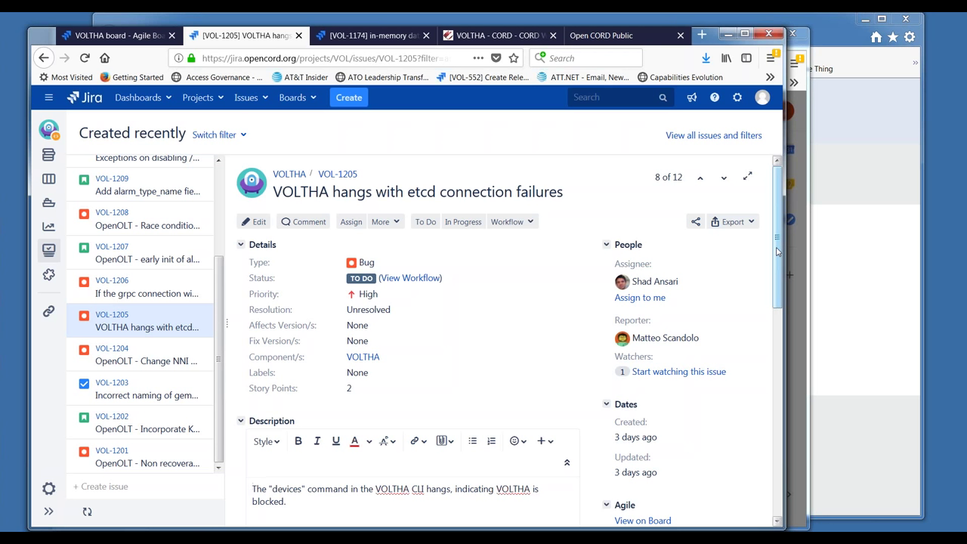
drag(793, 362, 815, 472)
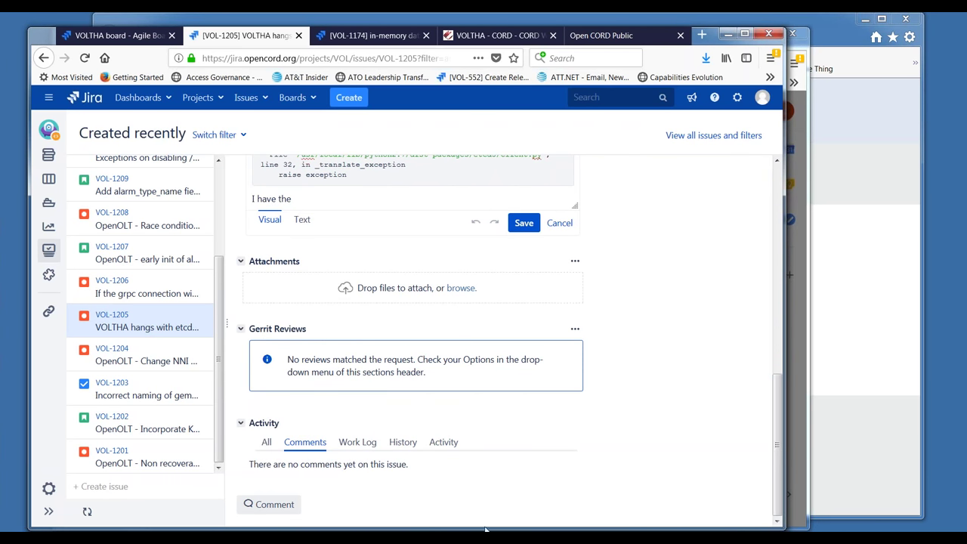
Post a VOL-1205 comment mentioning the reporter: hang at startup usually clears in 30 seconds, else describe reproduction conditions
click(270, 505)
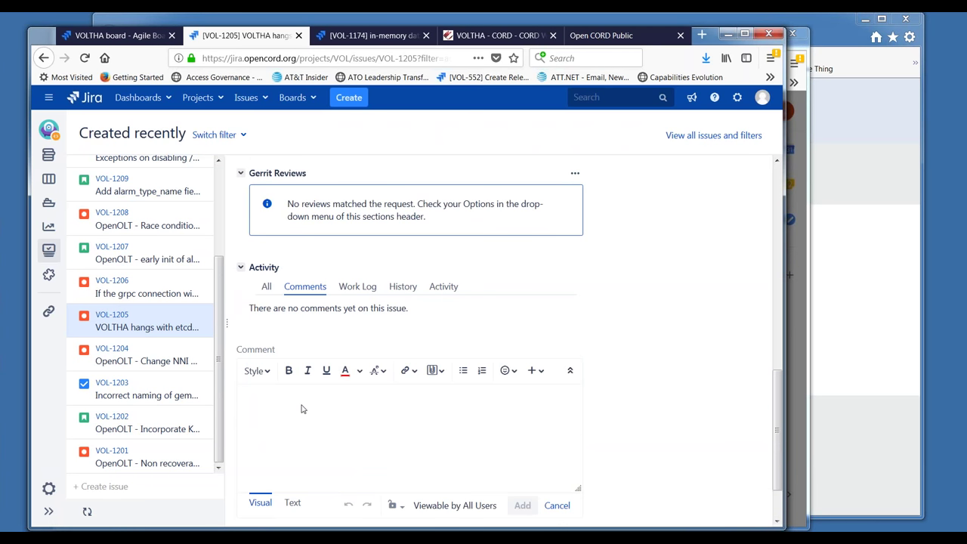
text(@matt)
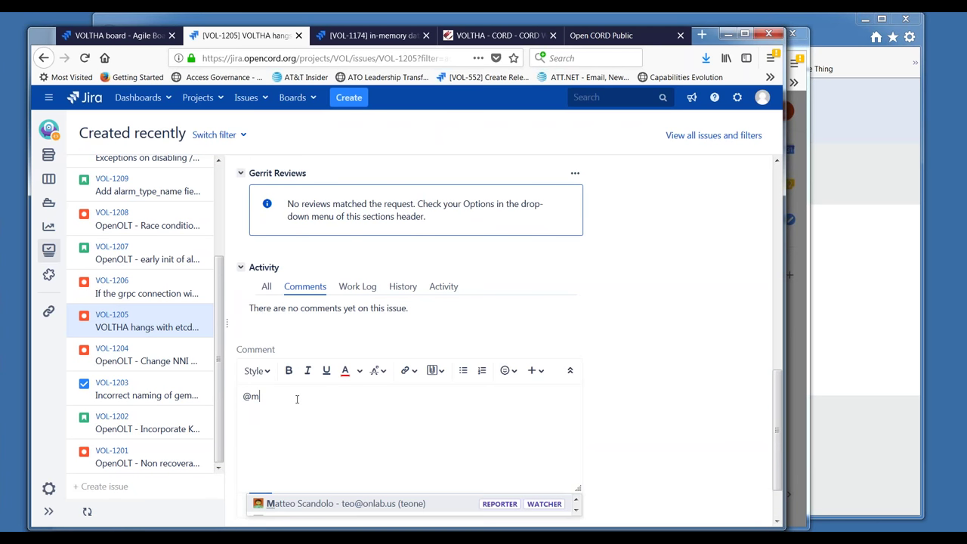
click(320, 506)
text(- is this on startup?  Has b)
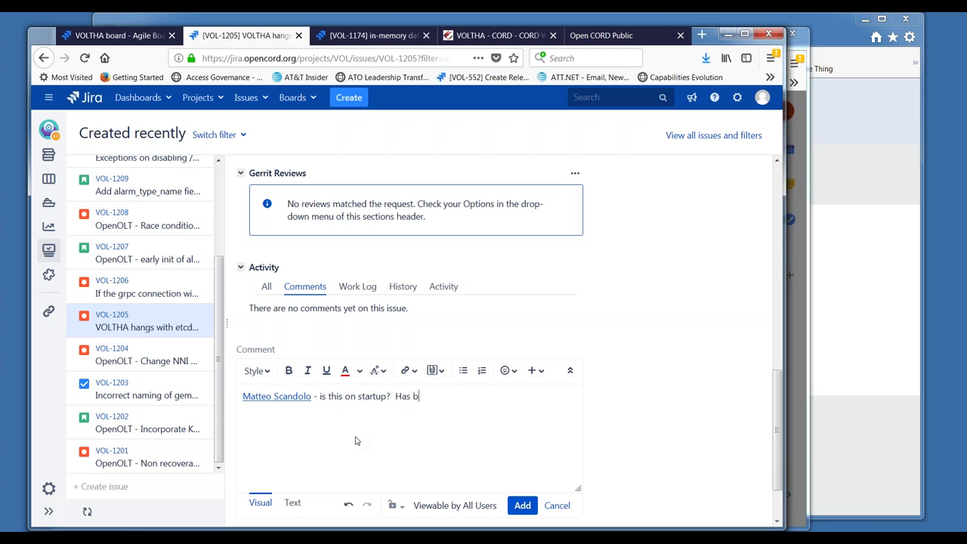
text(een seen as transient condit)
key(BackSpace)
text(dition)
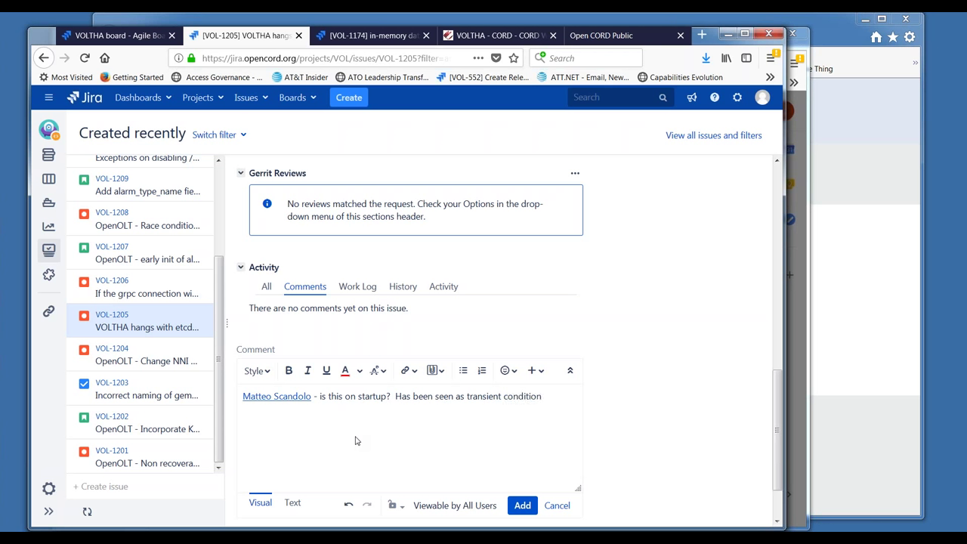
text( during start)
text(uu)
text(p)
text(, should clear)
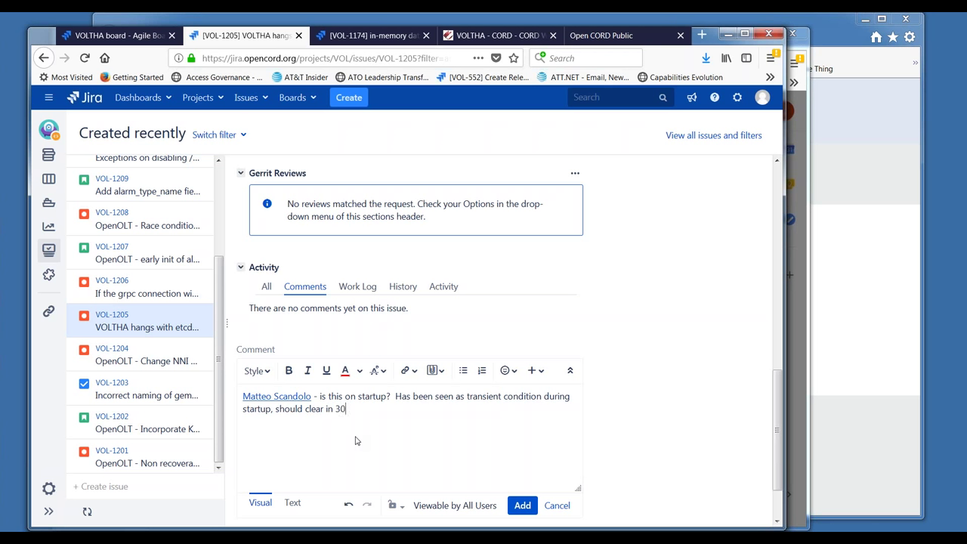
text(in 30sec or so.  If not at startup, please gi)
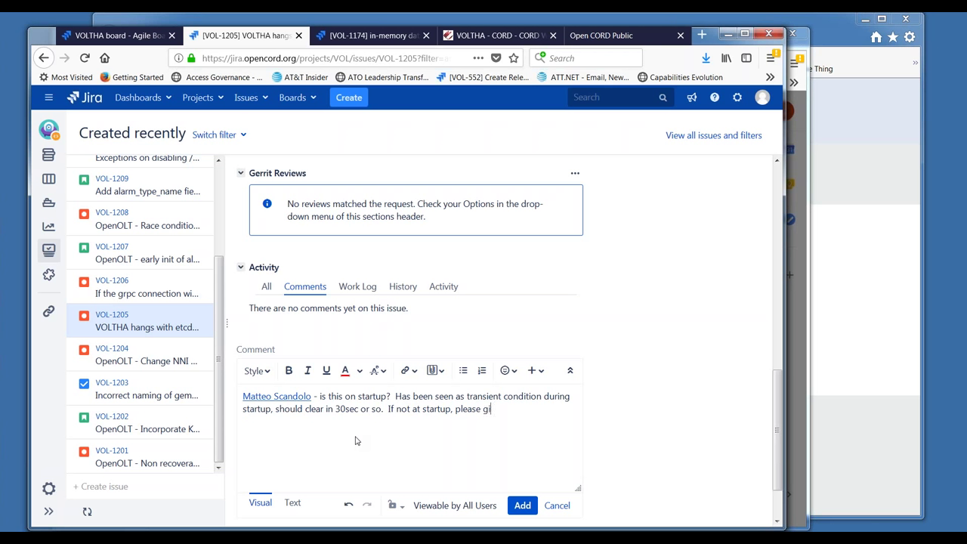
text(ve more details on condition)
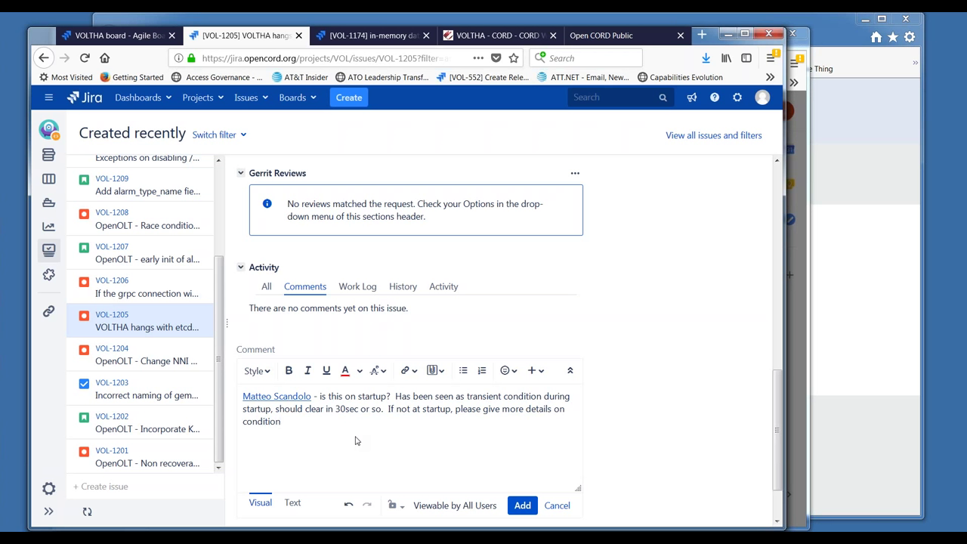
text(s for reproduc)
key(BackSpace)
key(BackSpace)
key(BackSpace)
key(BackSpace)
key(BackSpace)
key(BackSpace)
key(BackSpace)
key(BackSpace)
key(BackSpace)
key(BackSpace)
key(BackSpace)
key(BackSpace)
key(BackSpace)
key(BackSpace)
click(522, 507)
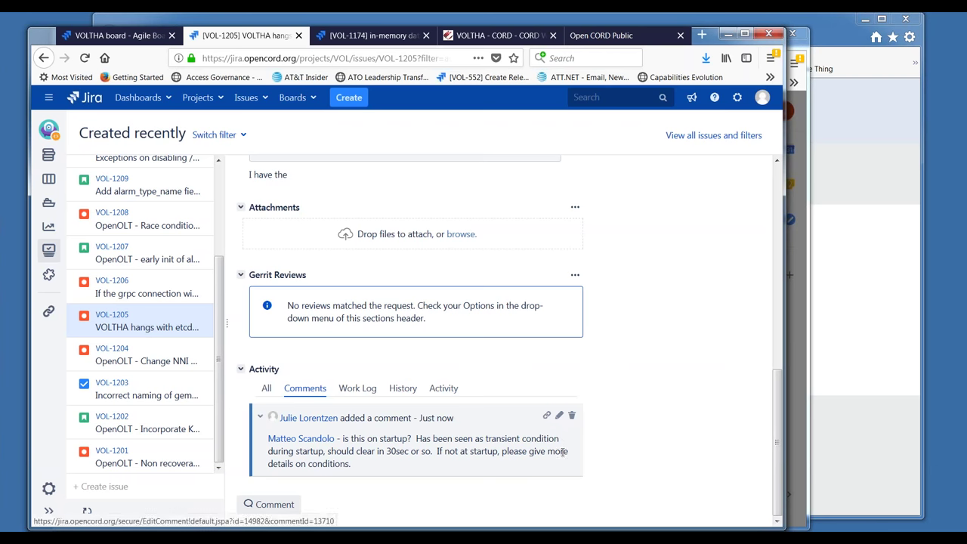
Add 'by others' after 'condition' in the VOL-1205 comment, save it, and return to the top
click(559, 418)
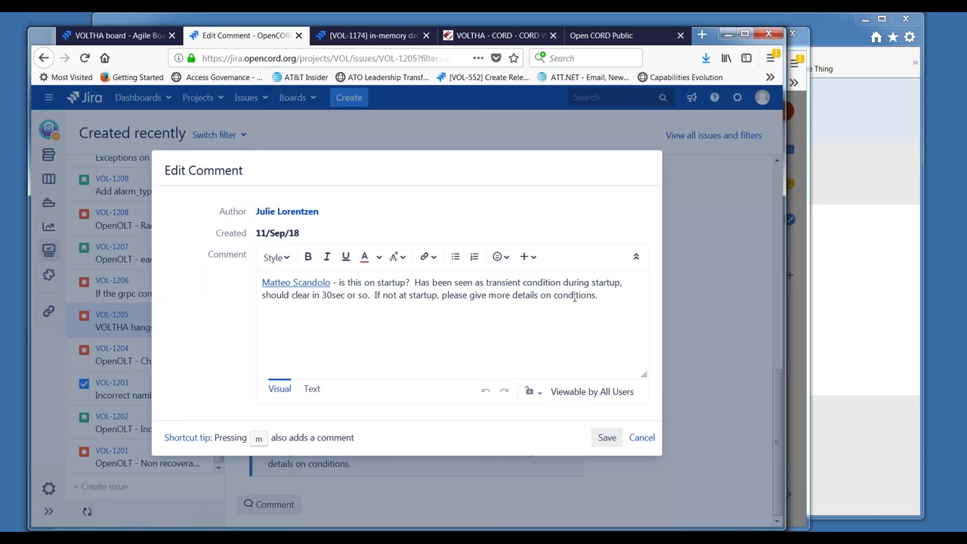
text(by others)
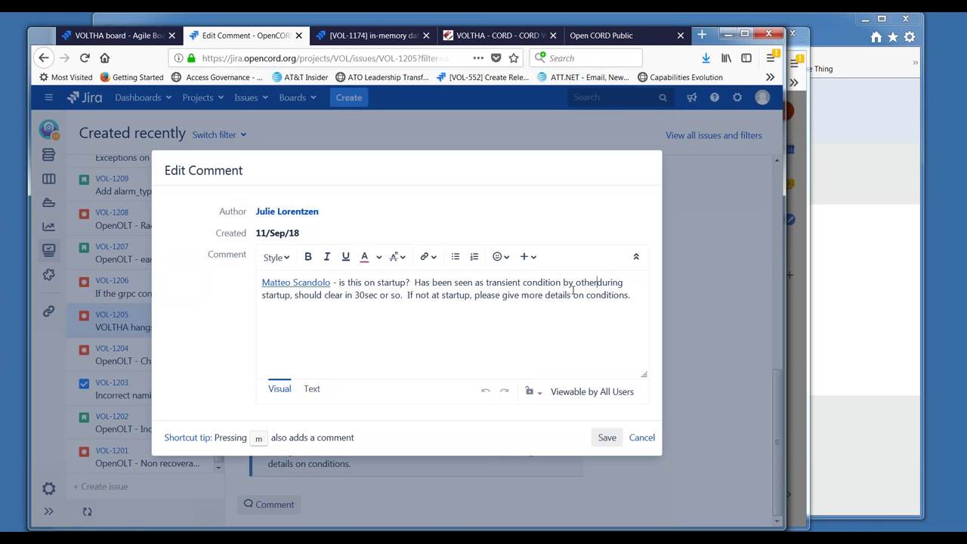
click(607, 438)
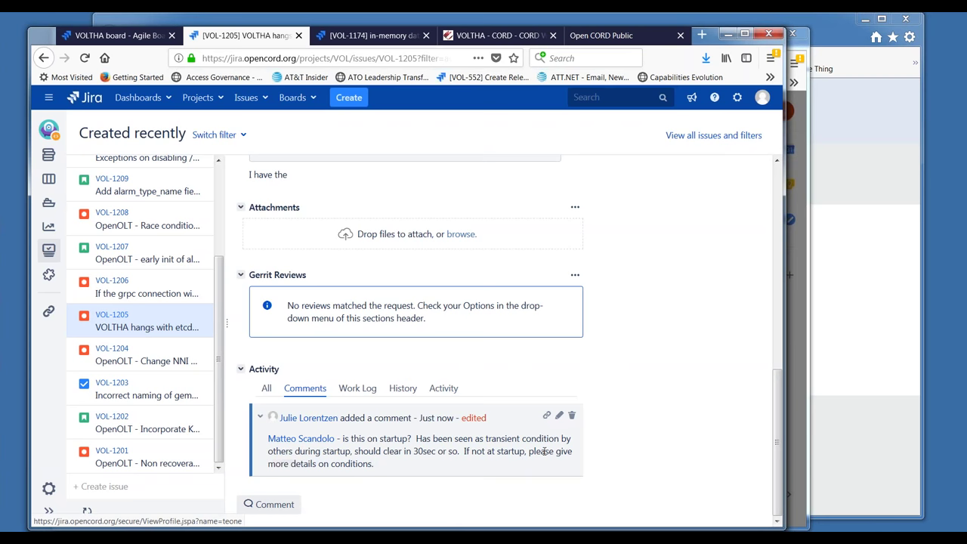
drag(775, 470, 741, 228)
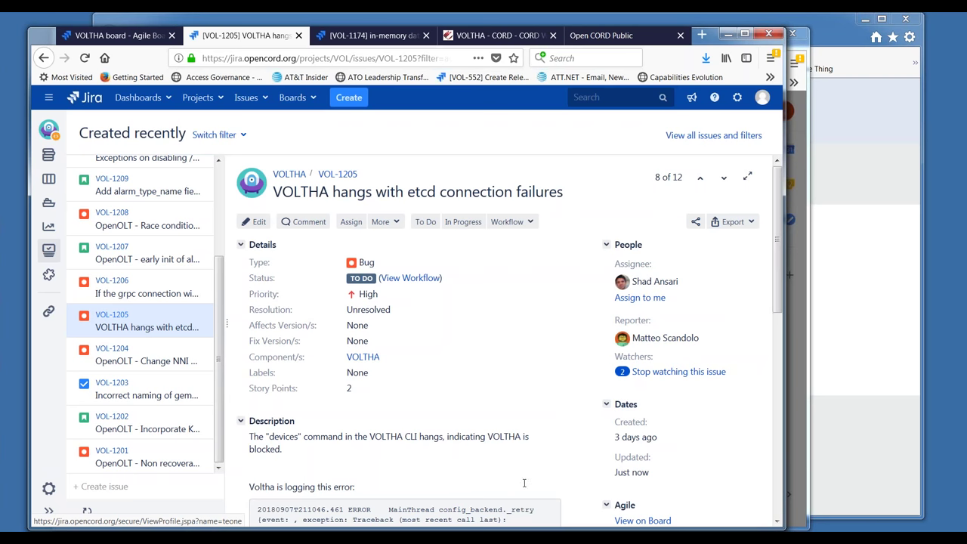
Open VOL-1206 and read through its description log, highlighting the devices CLI output line
click(108, 286)
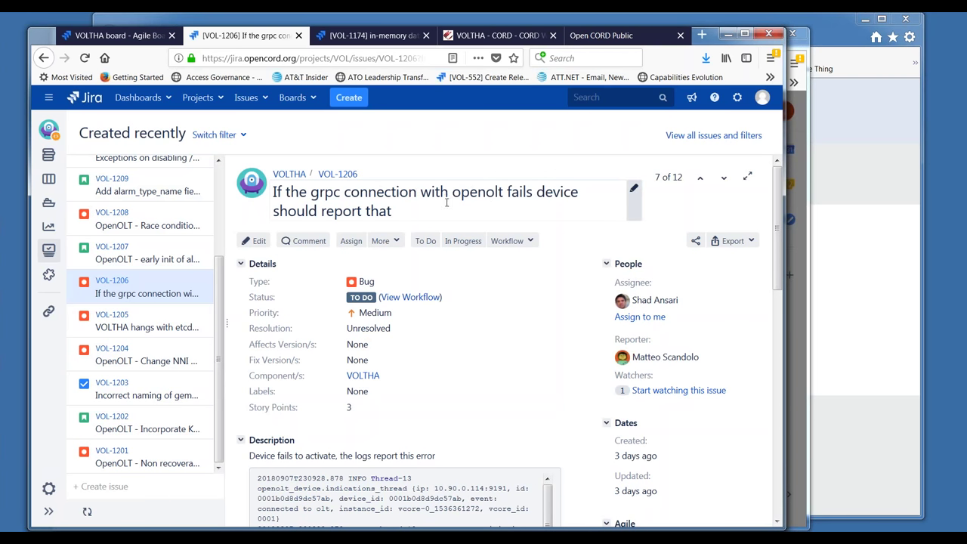
mouse_move(781, 275)
mouse_down()
mouse_move(782, 294)
mouse_move(791, 276)
mouse_move(796, 365)
mouse_up()
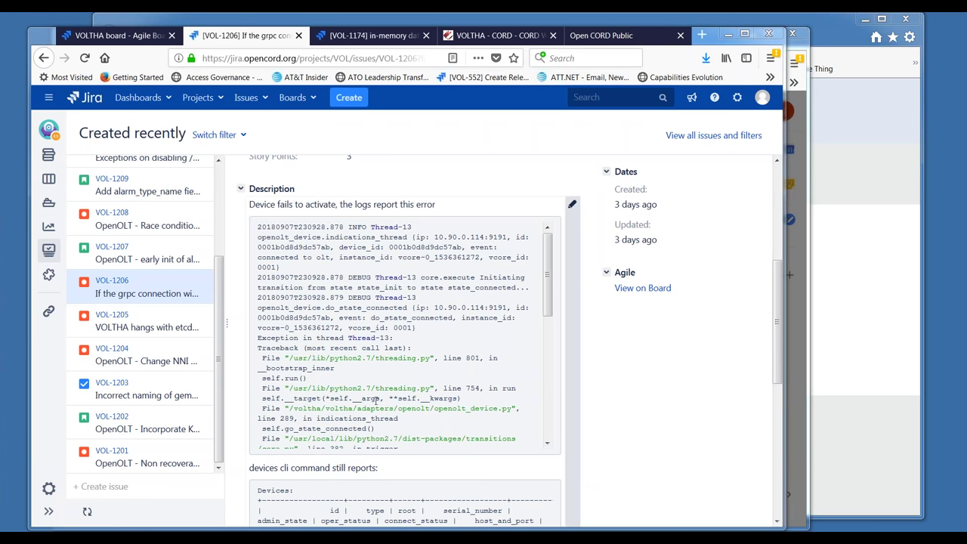
triple_click(308, 468)
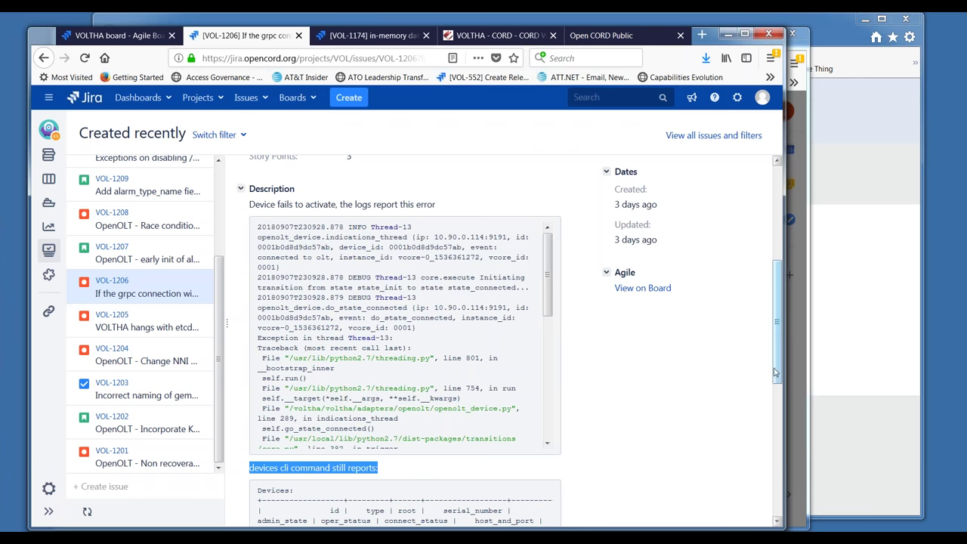
drag(778, 376, 784, 414)
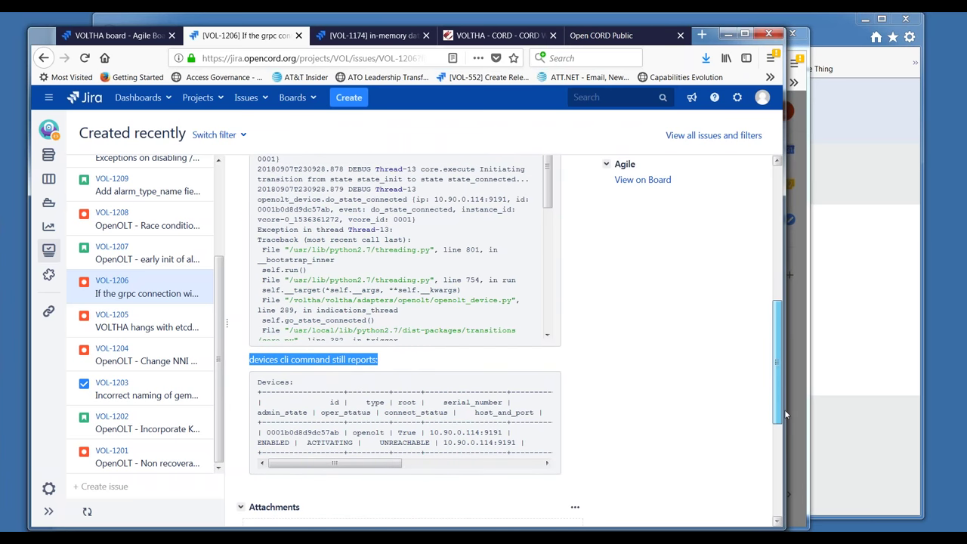
drag(784, 410, 774, 266)
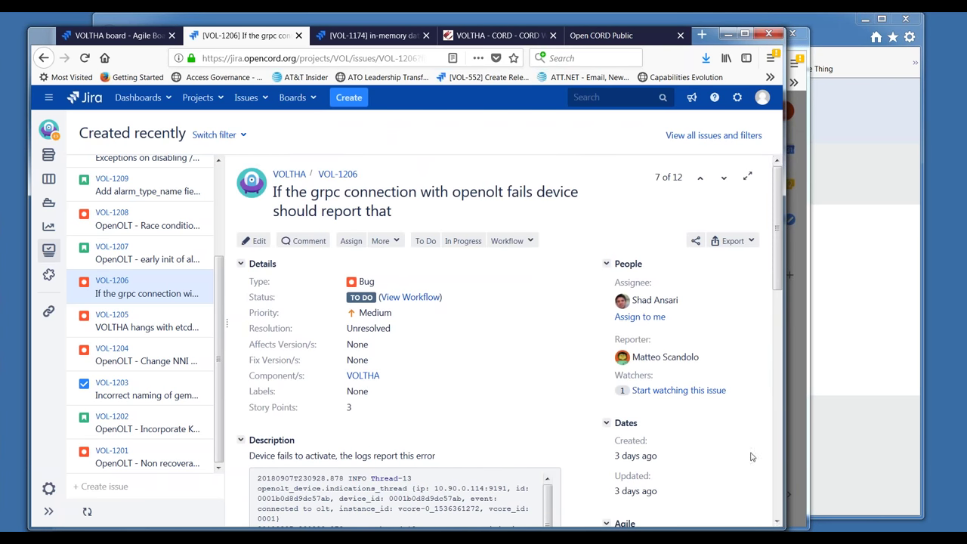
mouse_move(777, 274)
mouse_down()
mouse_move(800, 420)
mouse_move(786, 285)
mouse_up()
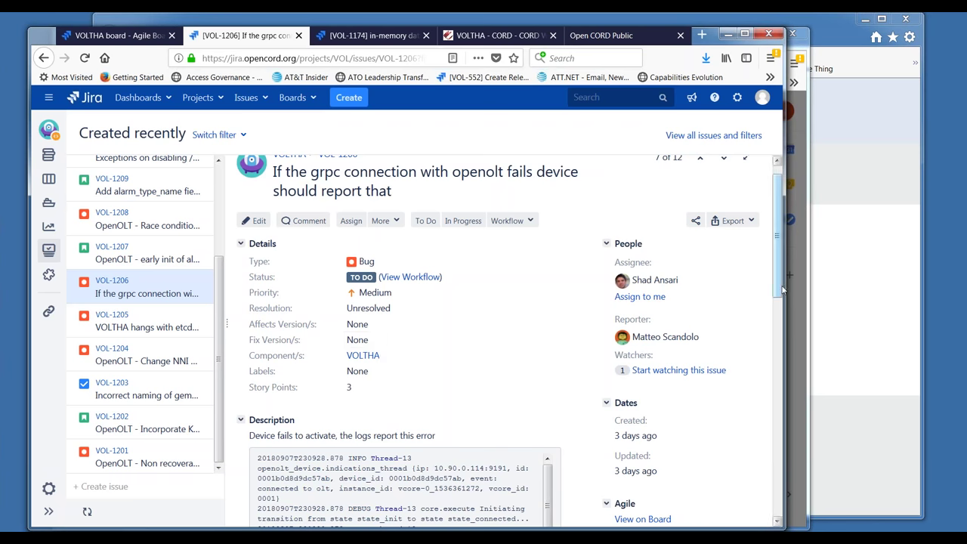
scroll(780, 288, down, 2)
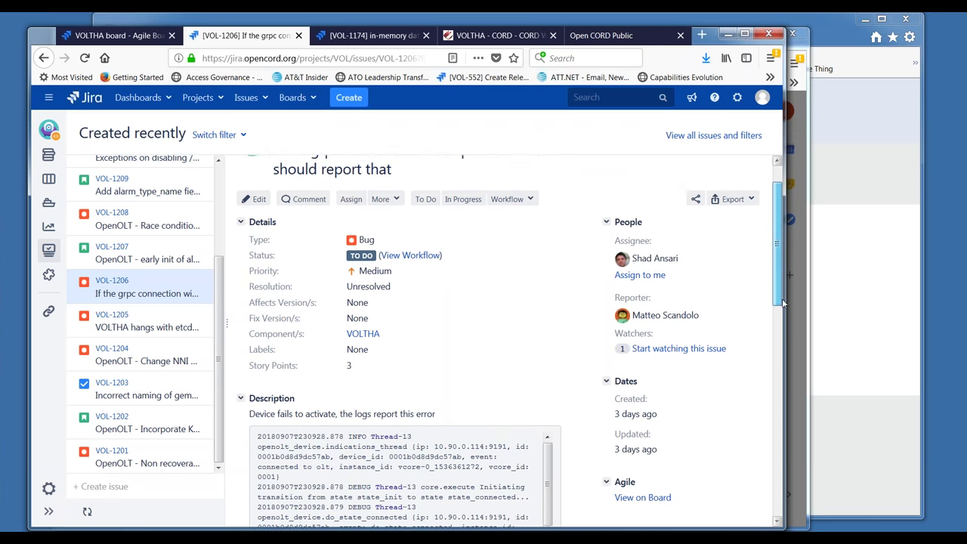
scroll(776, 288, up, 3)
scroll(783, 304, down, 2)
drag(783, 304, 804, 390)
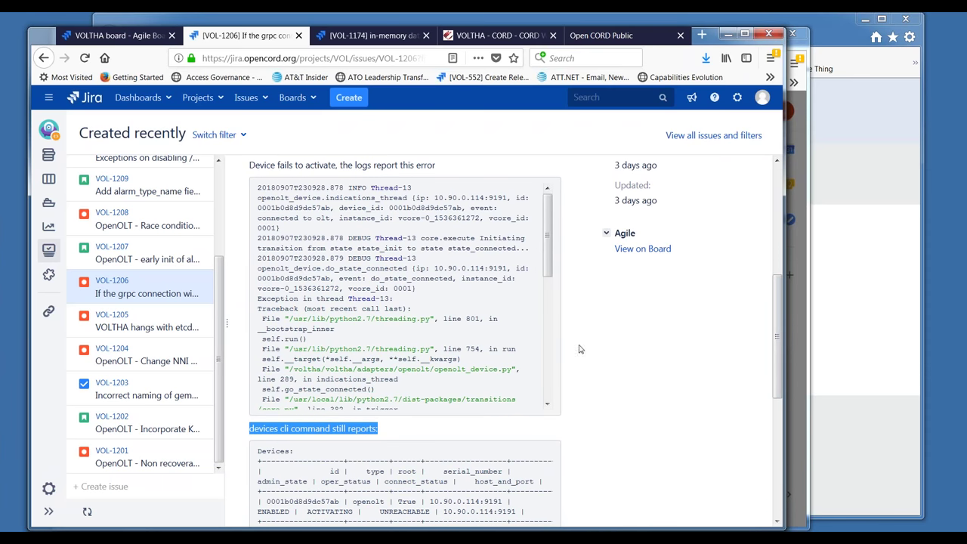
triple_click(321, 166)
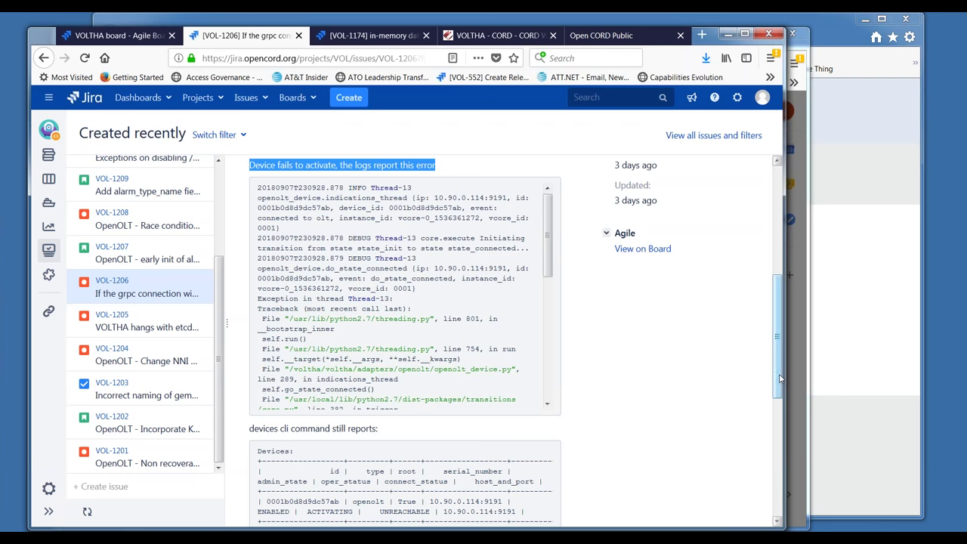
click(469, 188)
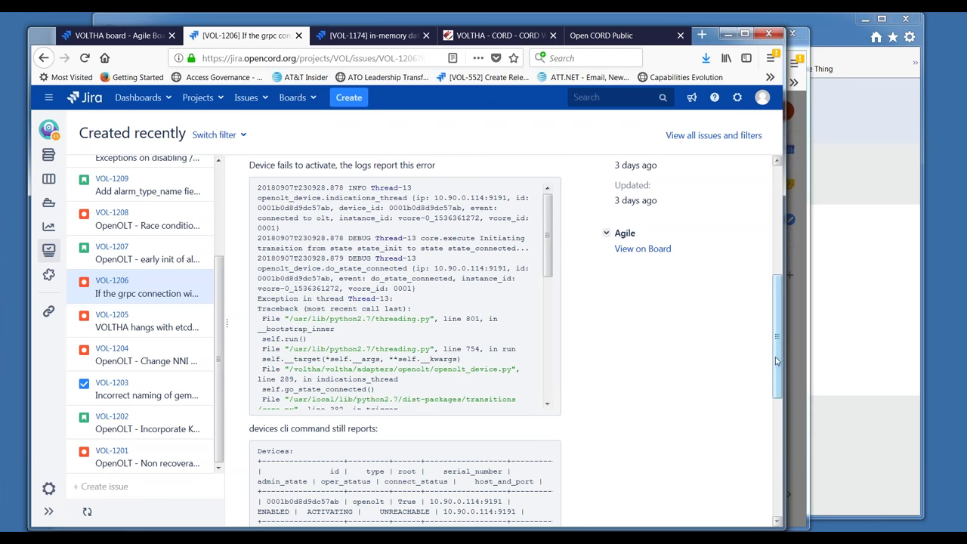
drag(776, 387, 772, 508)
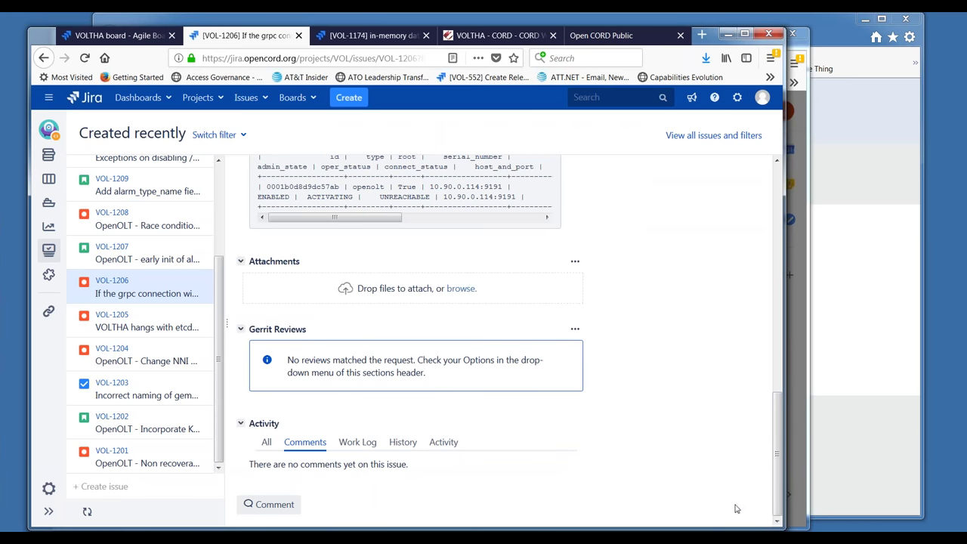
drag(773, 495, 757, 281)
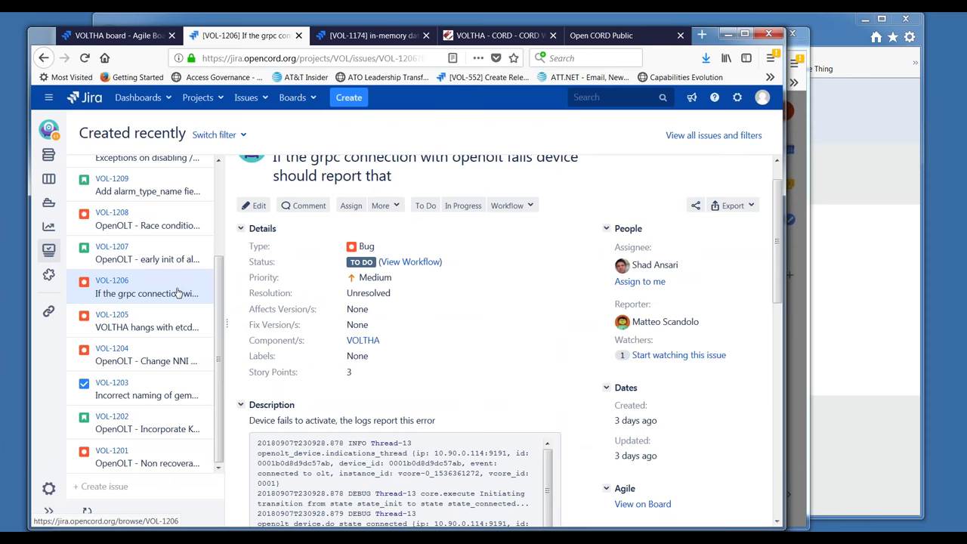
scroll(161, 223, up, 1)
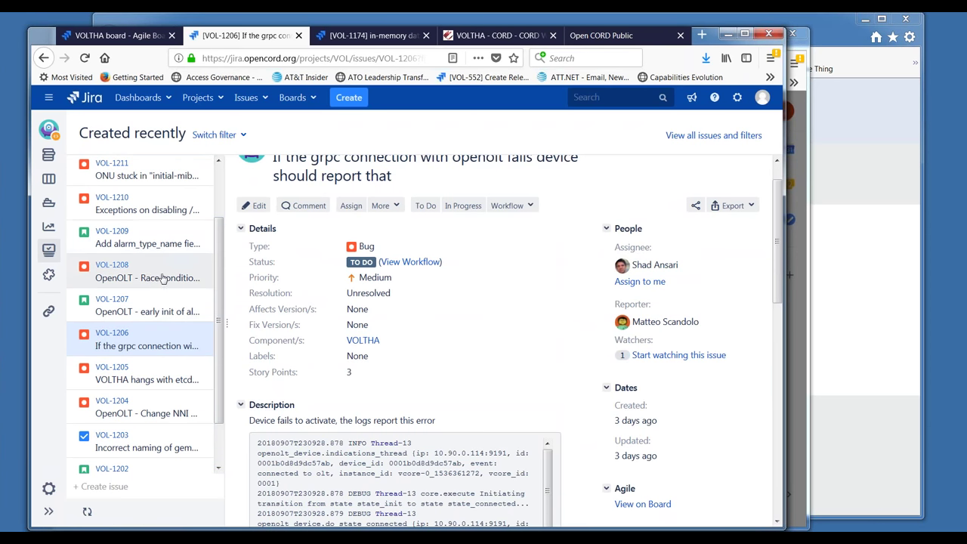
Open VOL-1208 and check Gerrit review 10964 and the empty Activity section, then scroll back up
click(158, 278)
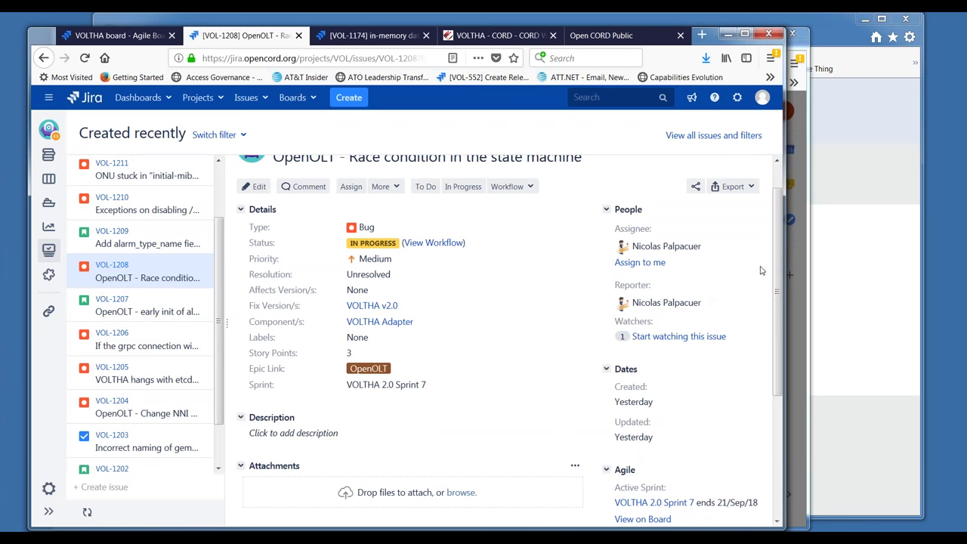
drag(778, 266, 796, 366)
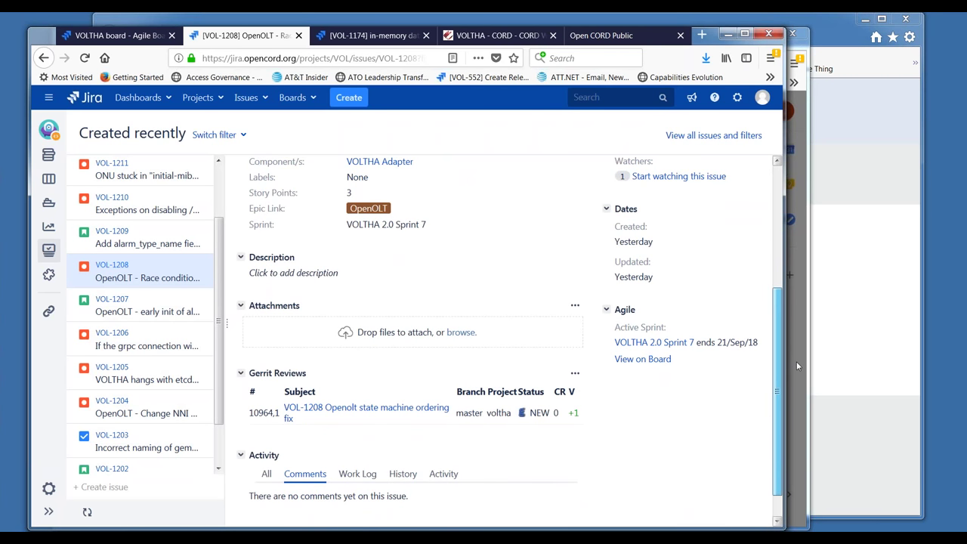
drag(796, 361, 796, 364)
scroll(696, 333, up, 4)
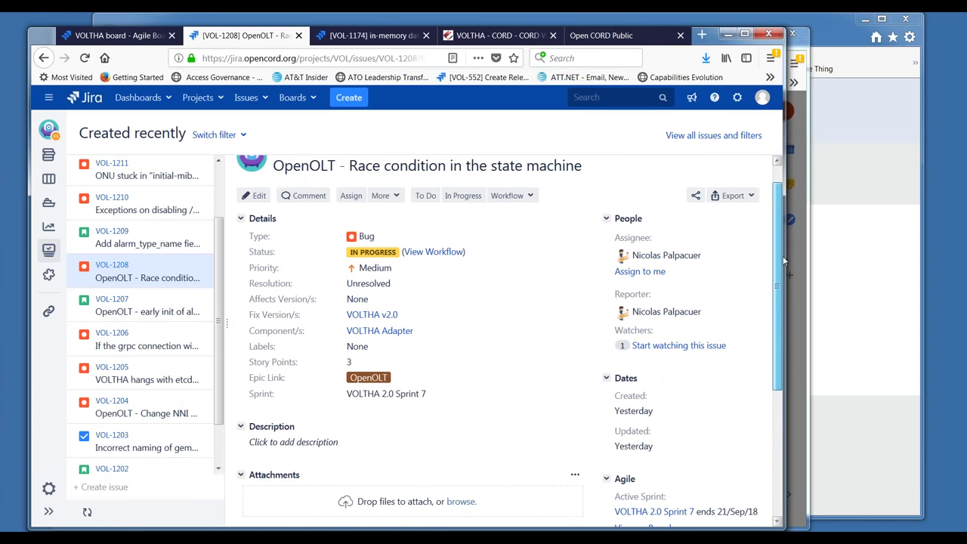
On VOL-1206, post the comment 'Could be related to VOL-1208' naming a teammate who will check
click(150, 345)
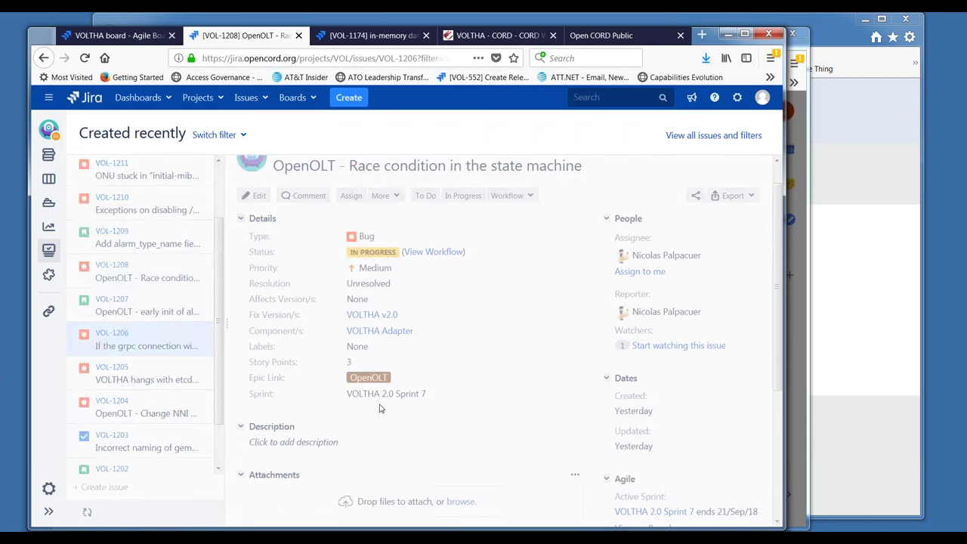
drag(776, 240, 777, 456)
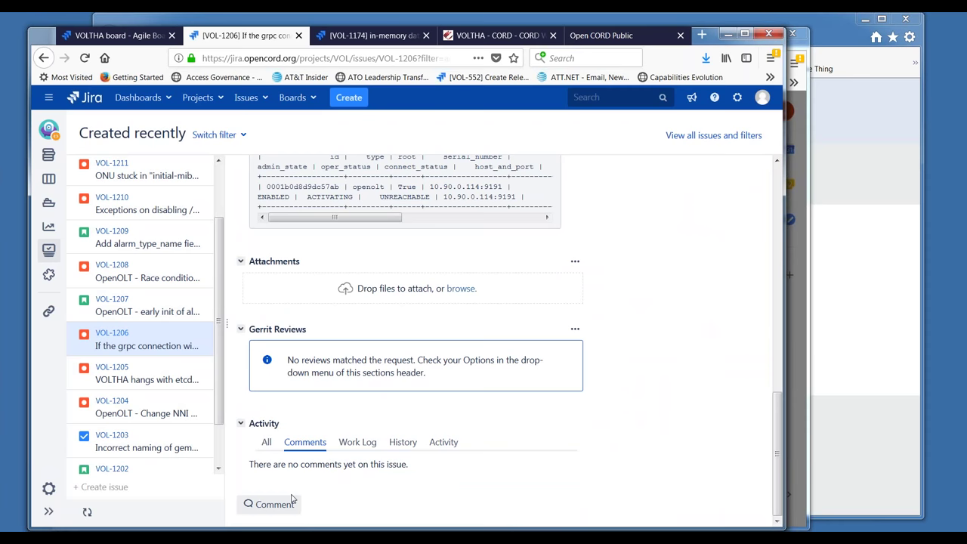
click(270, 504)
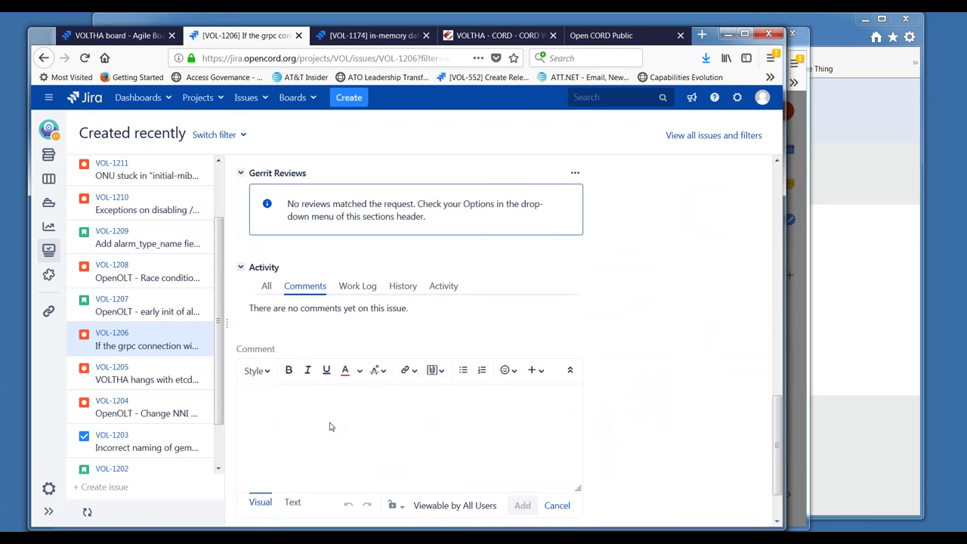
text(Could be related to VOL)
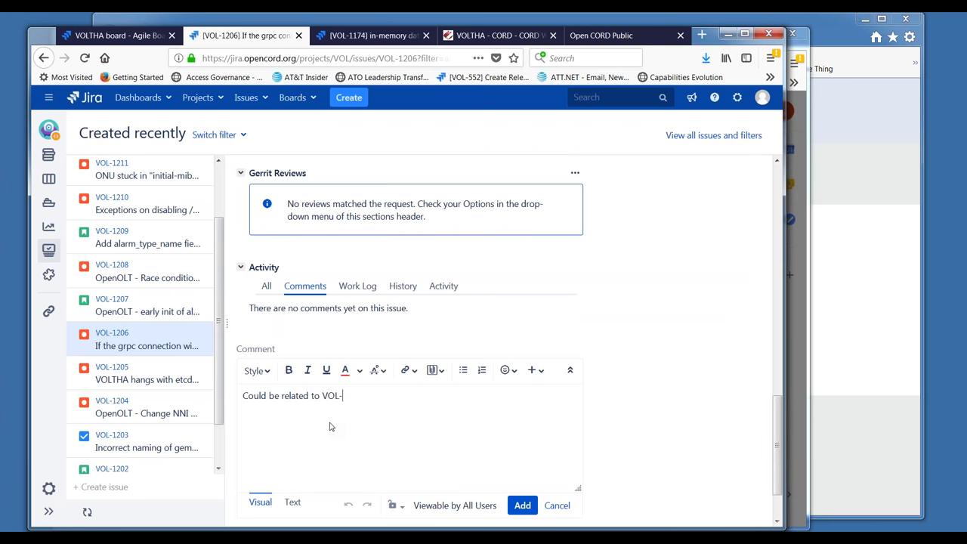
text(-1208, @)
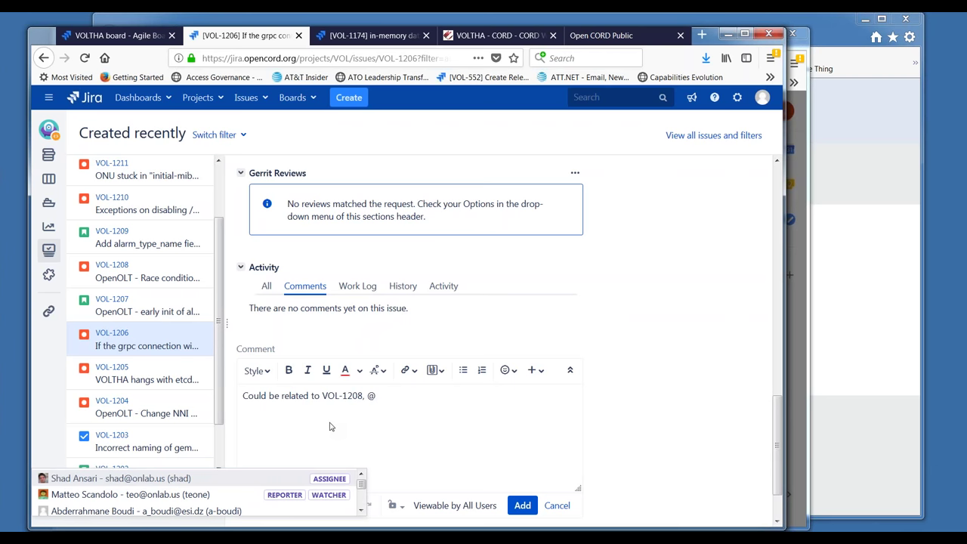
text(ni)
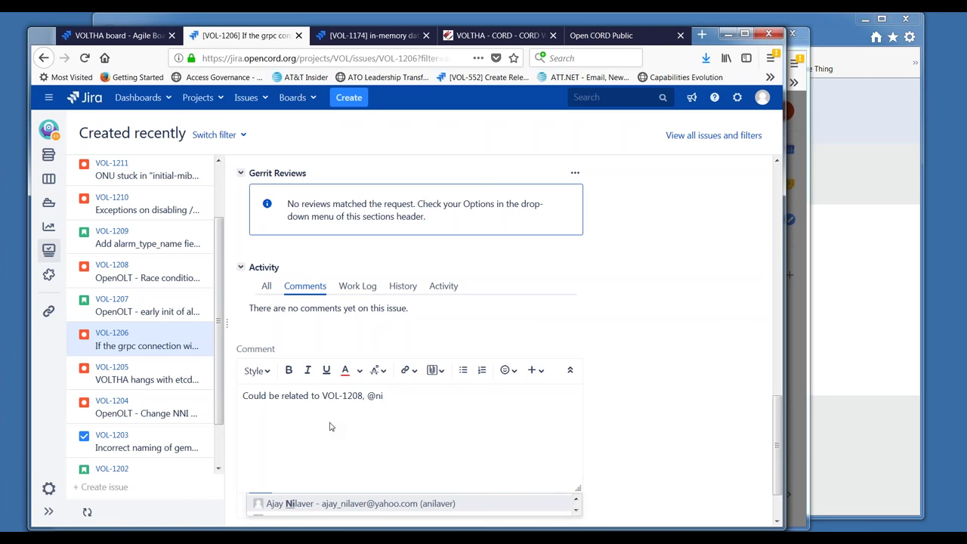
text(c)
key(BackSpace)
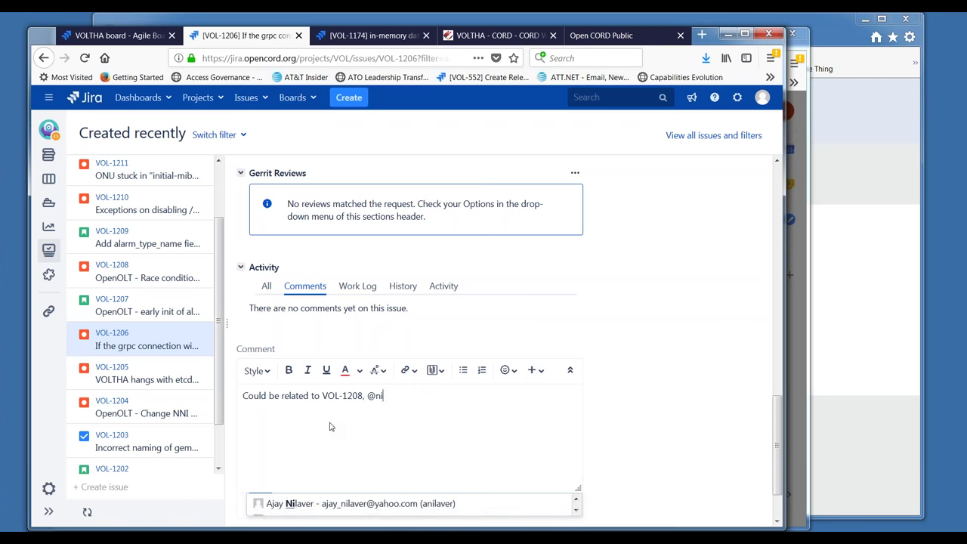
key(BackSpace)
key(BackSpace)
key(BackSpace)
key(BackSpace)
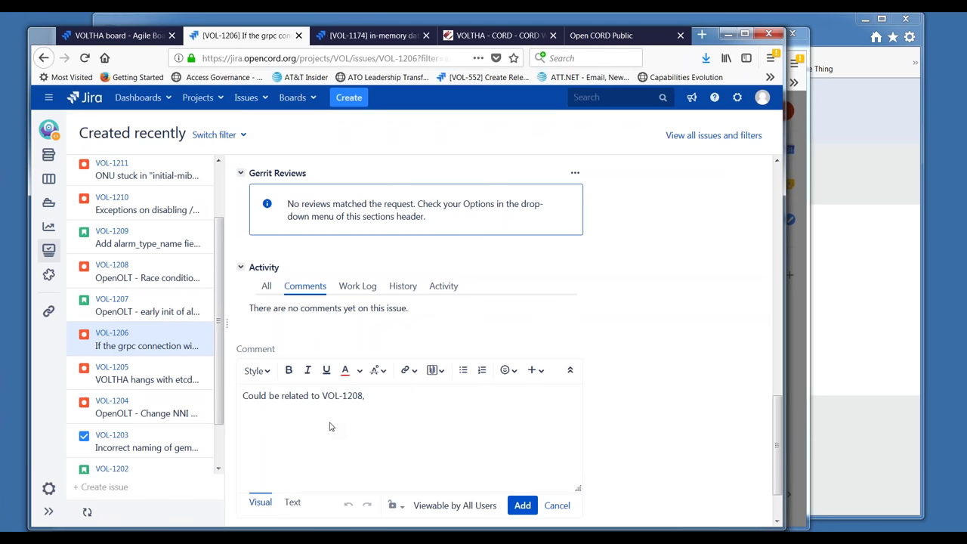
text(@)
key(BackSpace)
text(Nick will check)
click(522, 505)
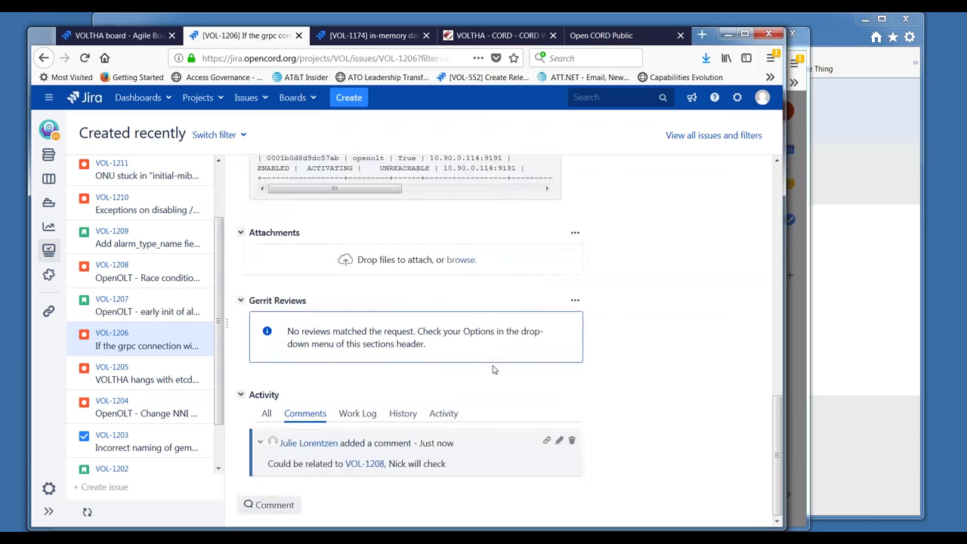
Open VOL-1207, scroll through its description in edit mode, and cancel without making changes
click(144, 313)
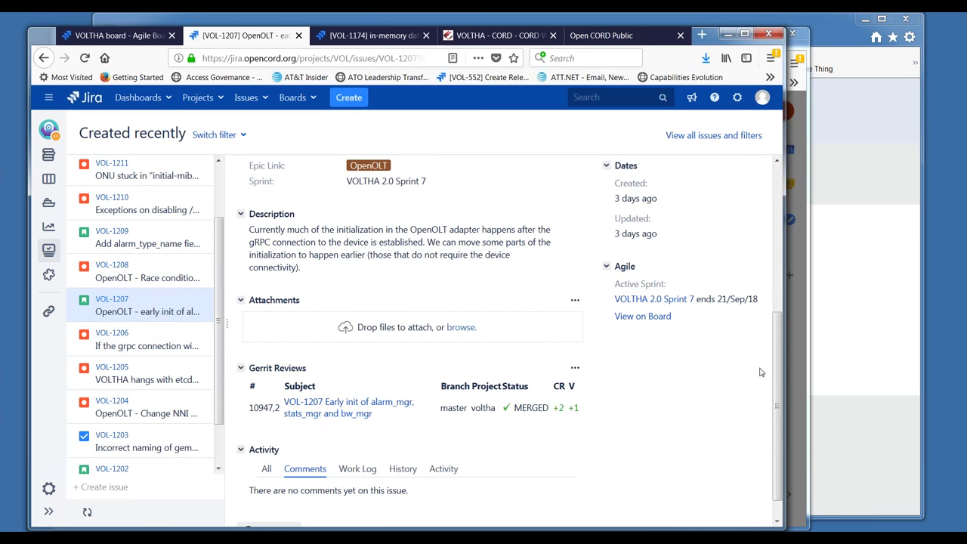
drag(779, 371, 786, 211)
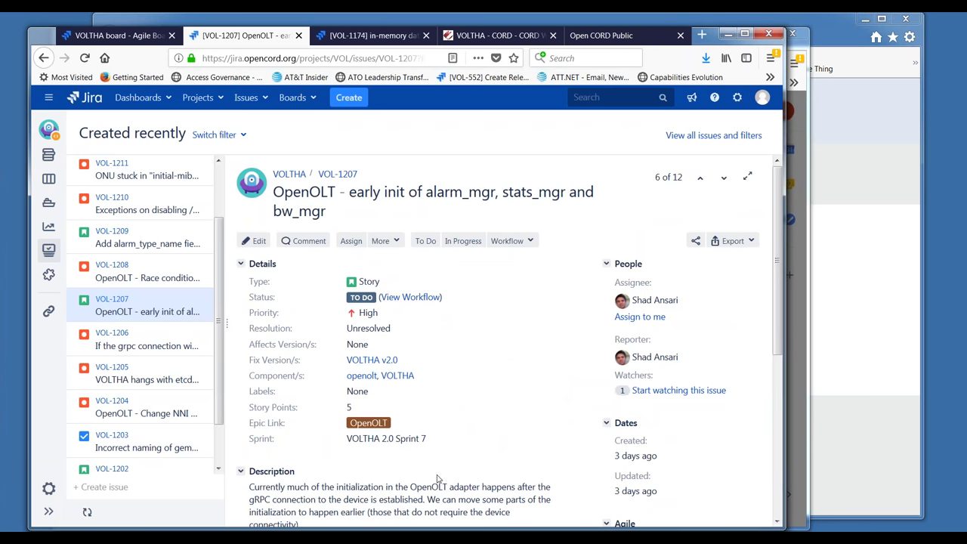
click(463, 493)
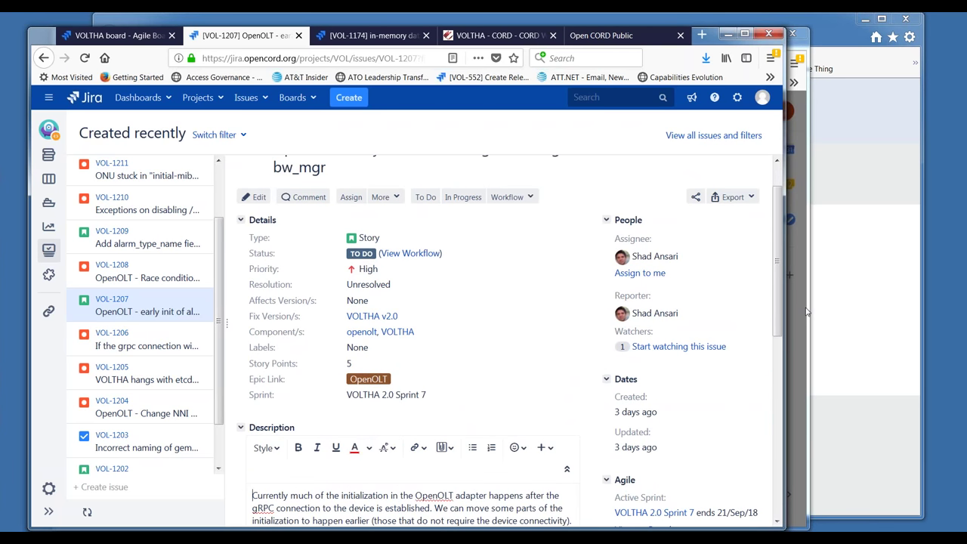
scroll(781, 291, down, 1)
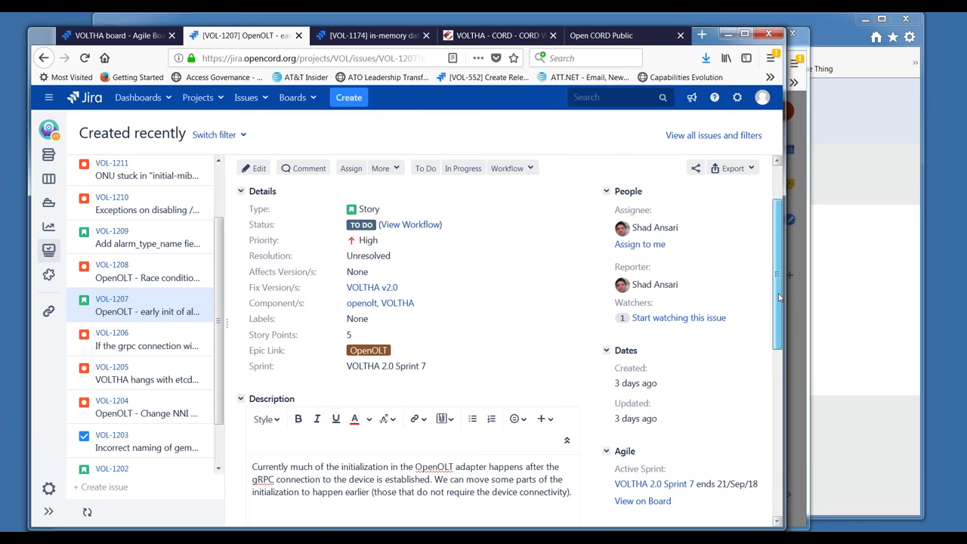
scroll(784, 309, down, 1)
scroll(784, 297, up, 1)
drag(783, 295, 808, 451)
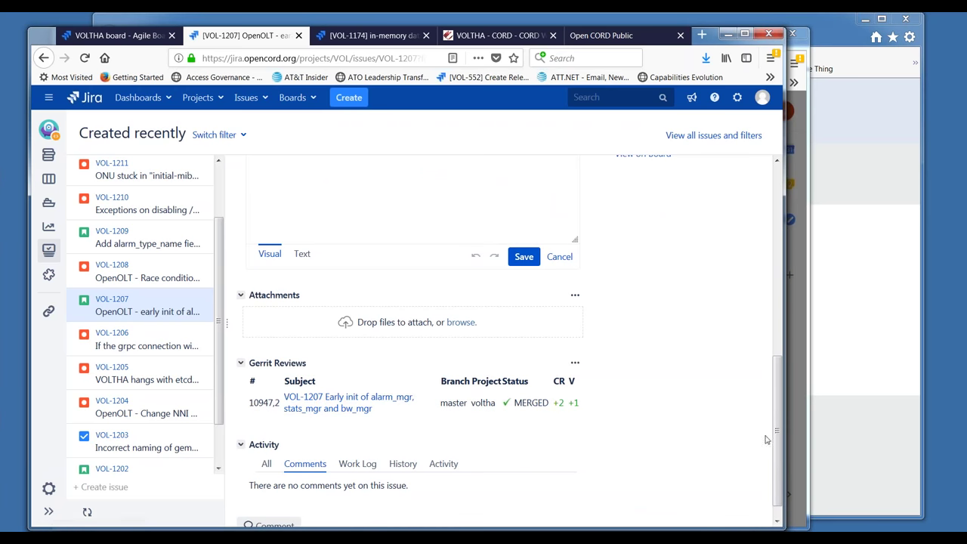
drag(782, 465, 696, 291)
drag(778, 310, 804, 520)
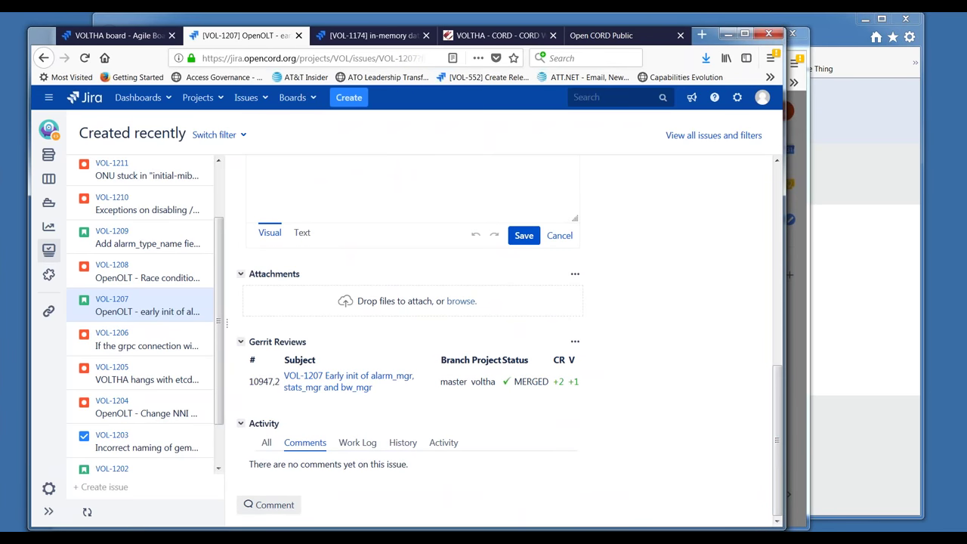
click(368, 475)
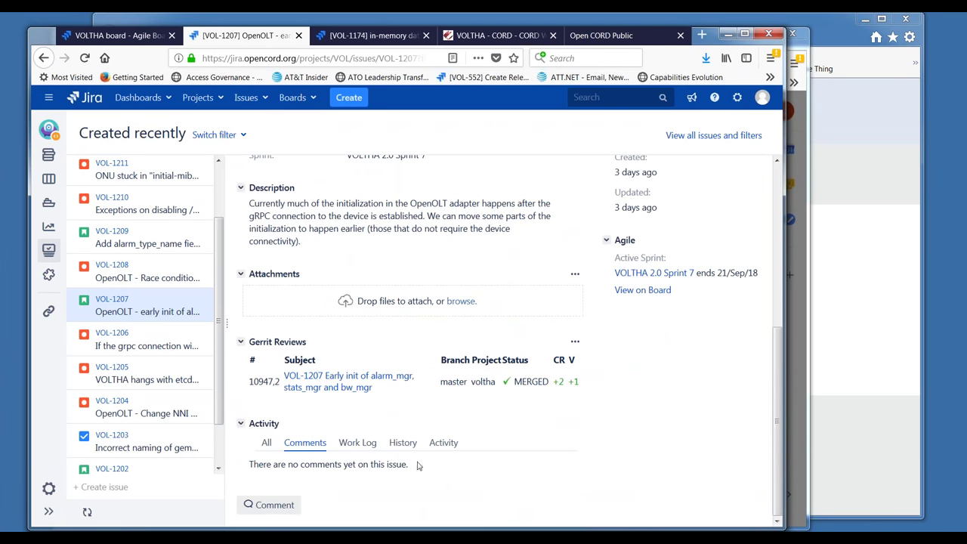
drag(778, 355, 778, 184)
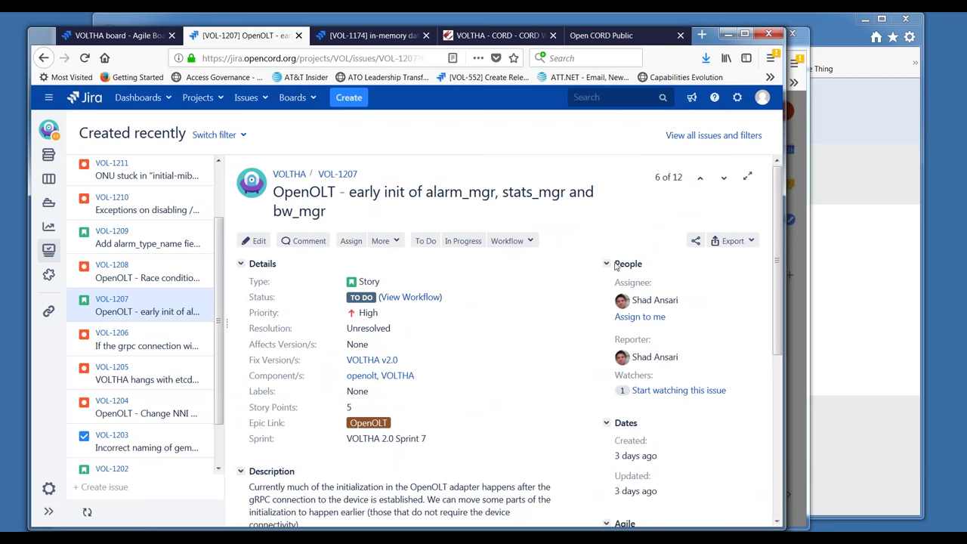
Transition VOL-1207 to Done from the Workflow dropdown
click(531, 242)
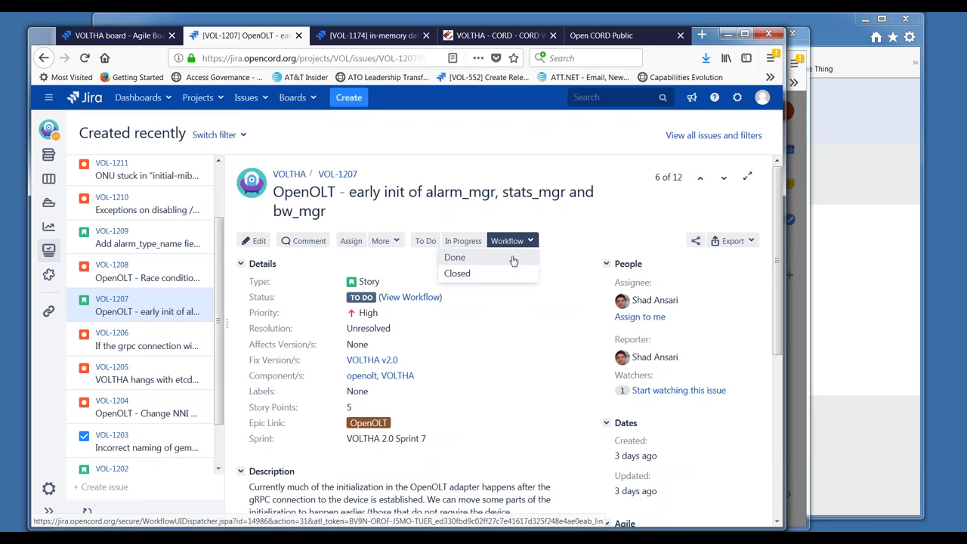
click(513, 259)
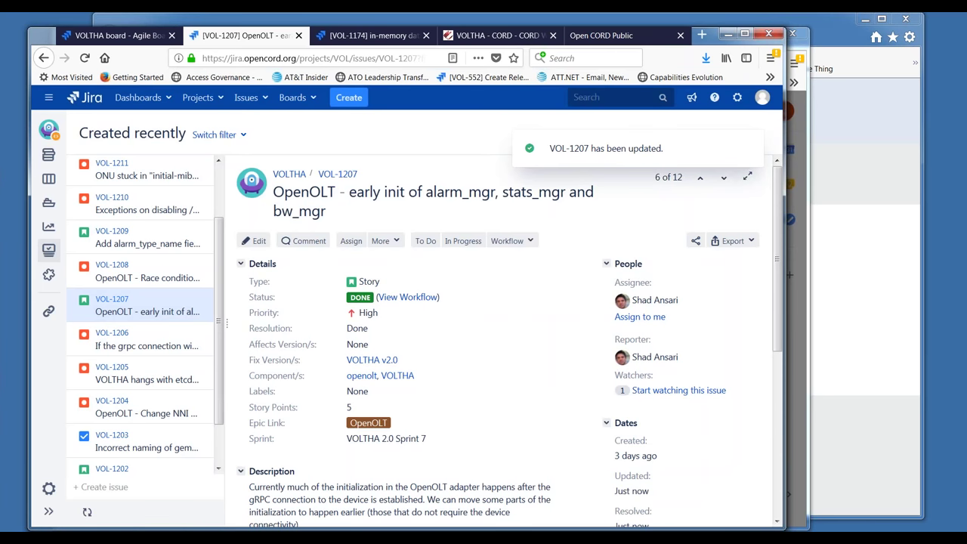
Reopen VOL-1208 and check Gerrit review 10964 'Openolt state machine ordering fix', still NEW
click(138, 280)
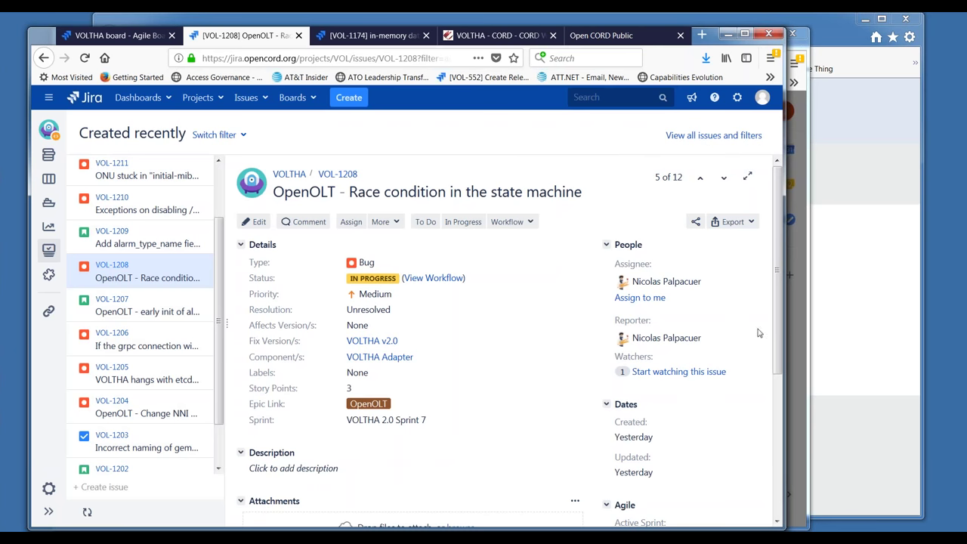
drag(780, 307, 788, 382)
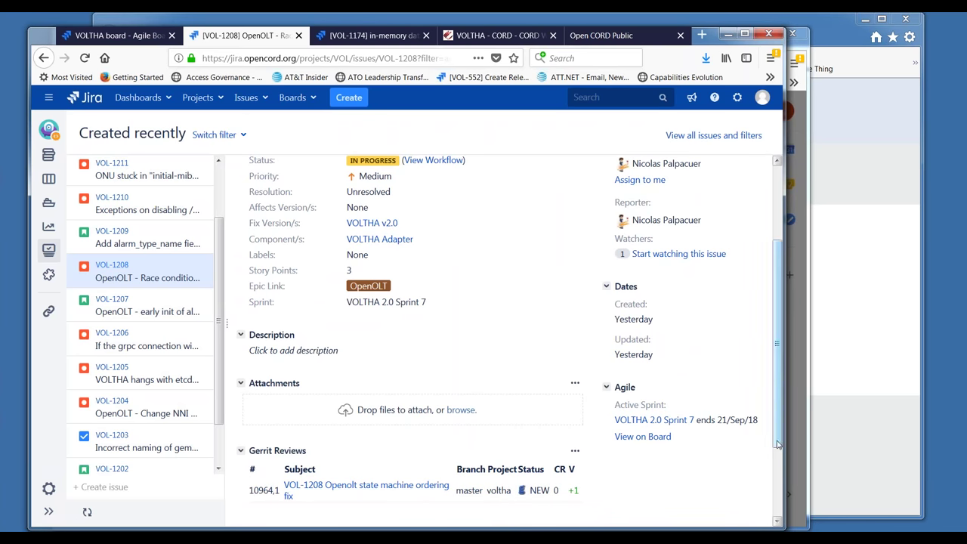
drag(778, 441, 765, 371)
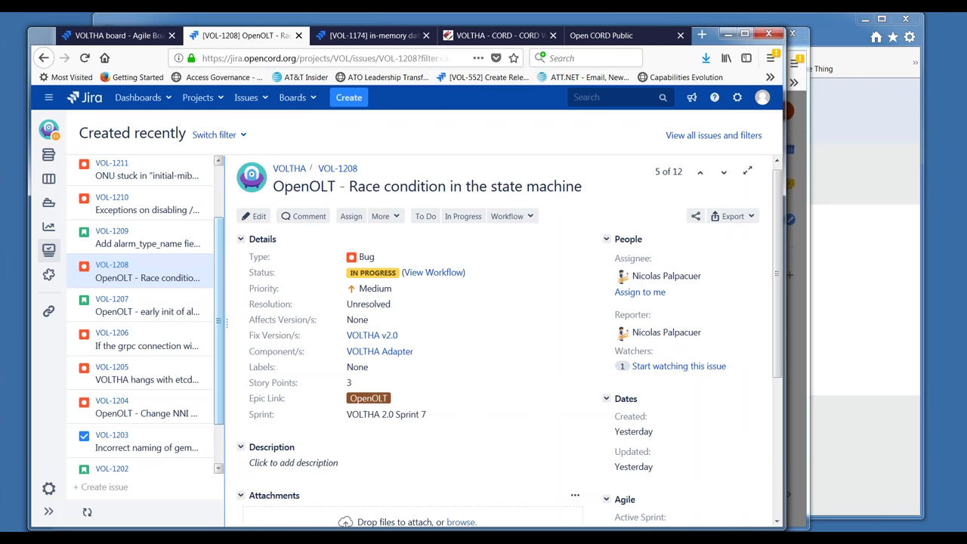
scroll(217, 304, up, 1)
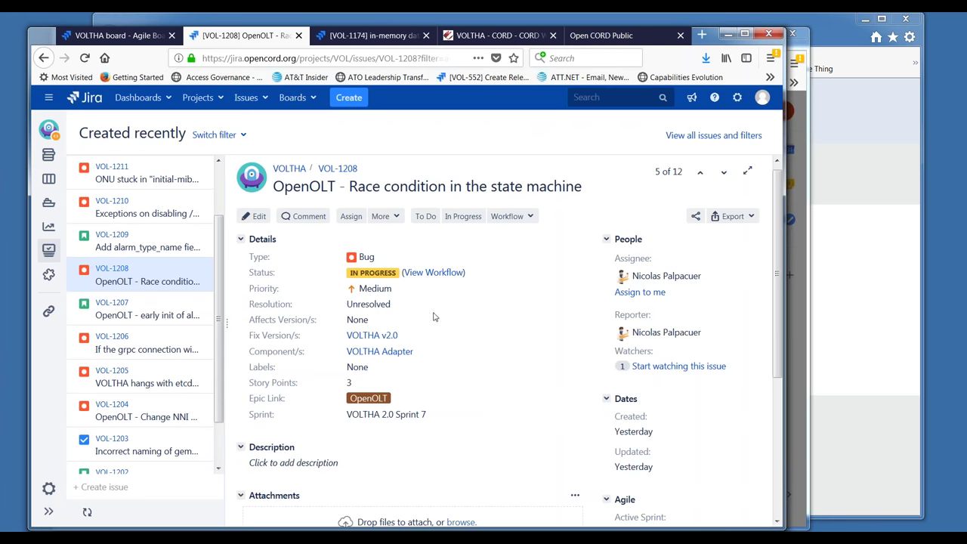
scroll(783, 294, down, 1)
scroll(783, 294, down, 5)
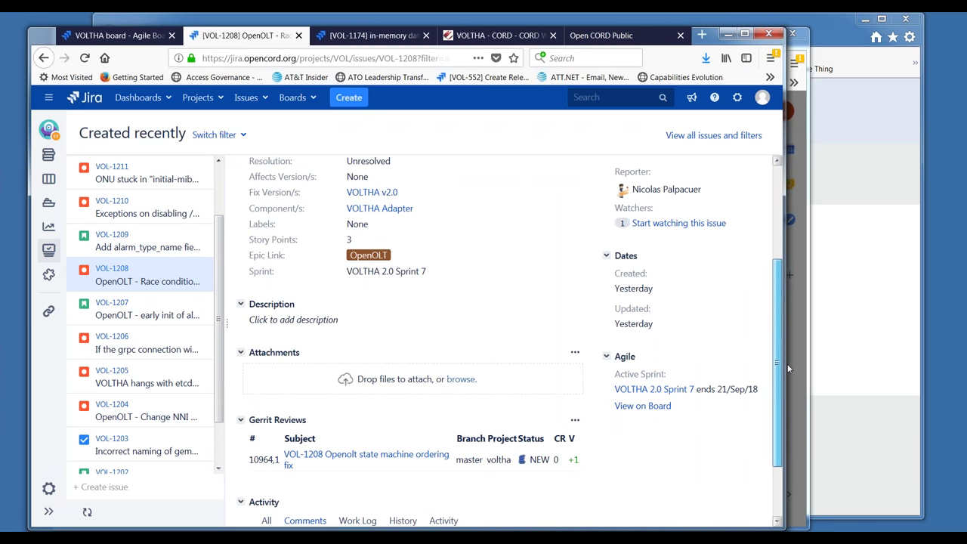
scroll(780, 229, up, 5)
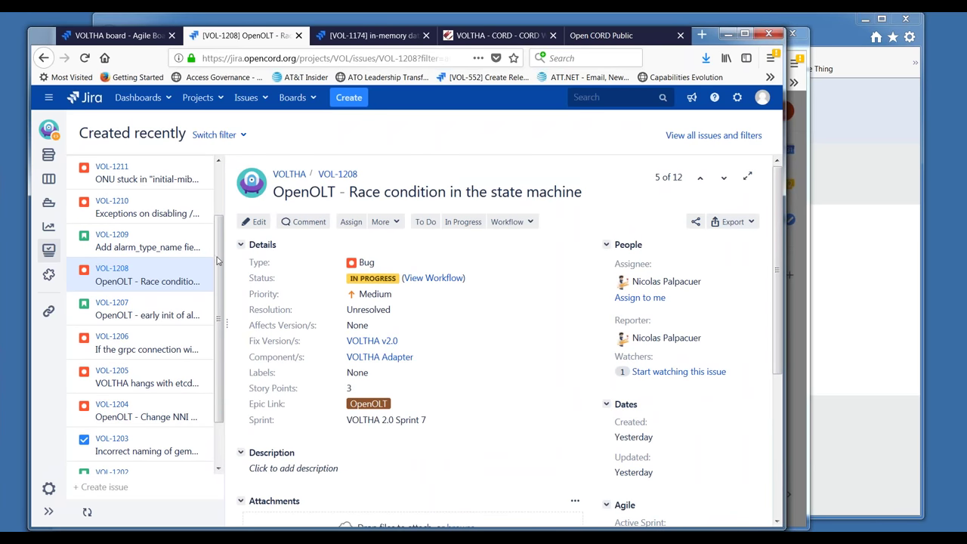
Open VOL-1209 and read its description about adding the alarm_type_name field
click(157, 249)
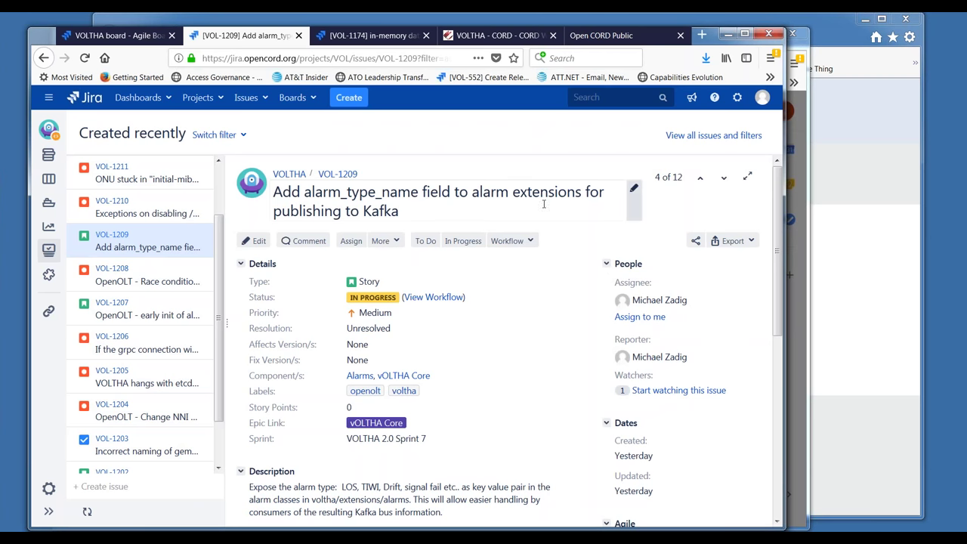
drag(778, 253, 798, 338)
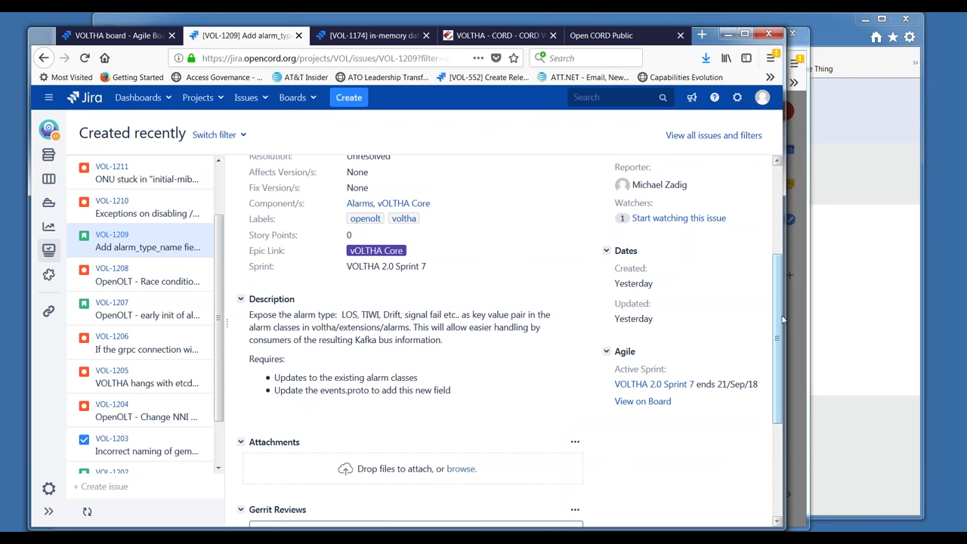
mouse_move(780, 306)
mouse_down()
mouse_move(780, 249)
mouse_move(794, 398)
mouse_move(782, 288)
mouse_up()
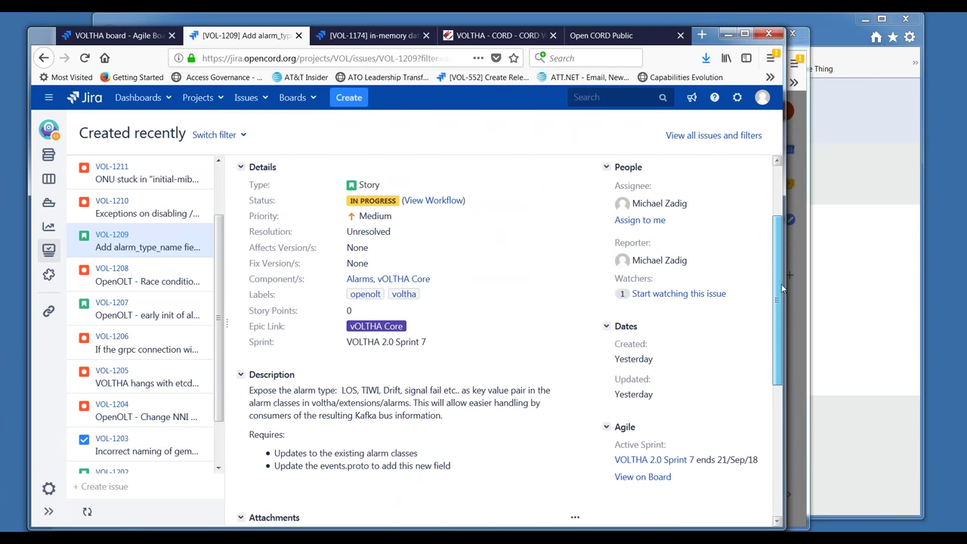
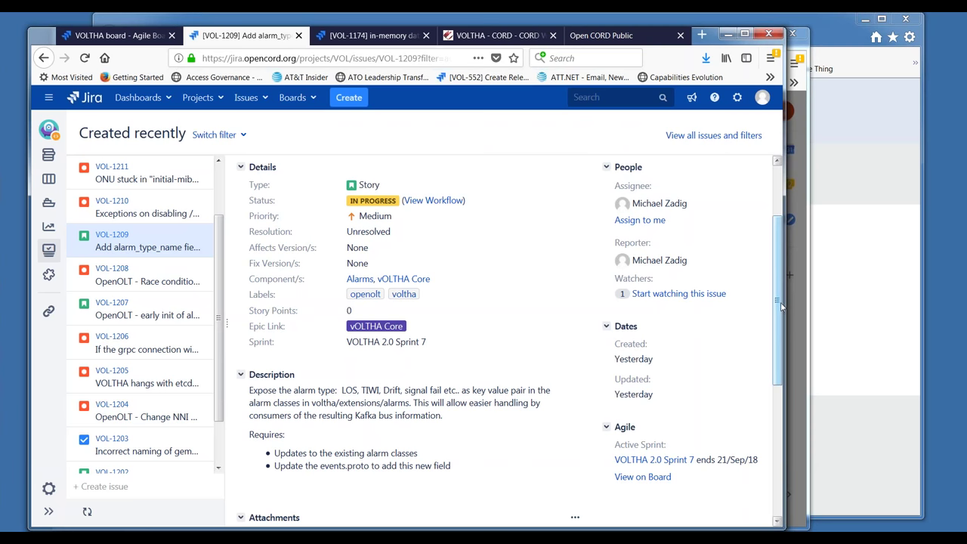
Browse issues VOL-1207, VOL-1208 and VOL-1209 from the Created recently list
drag(781, 306, 778, 278)
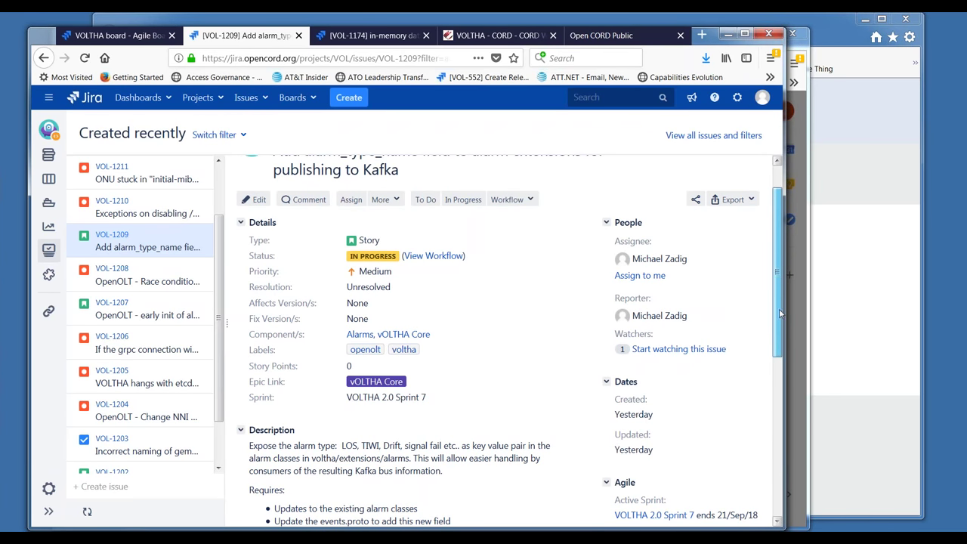
drag(781, 314, 783, 324)
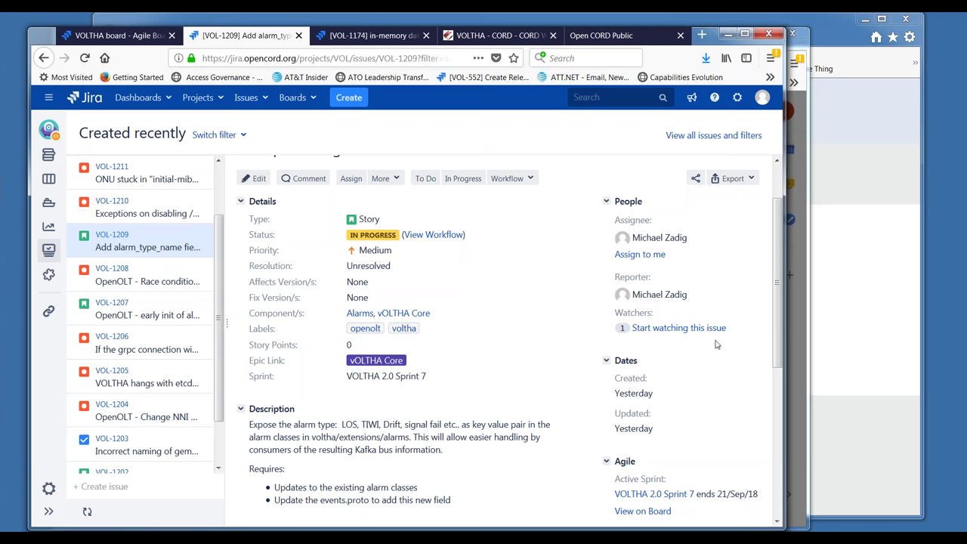
drag(779, 341, 779, 306)
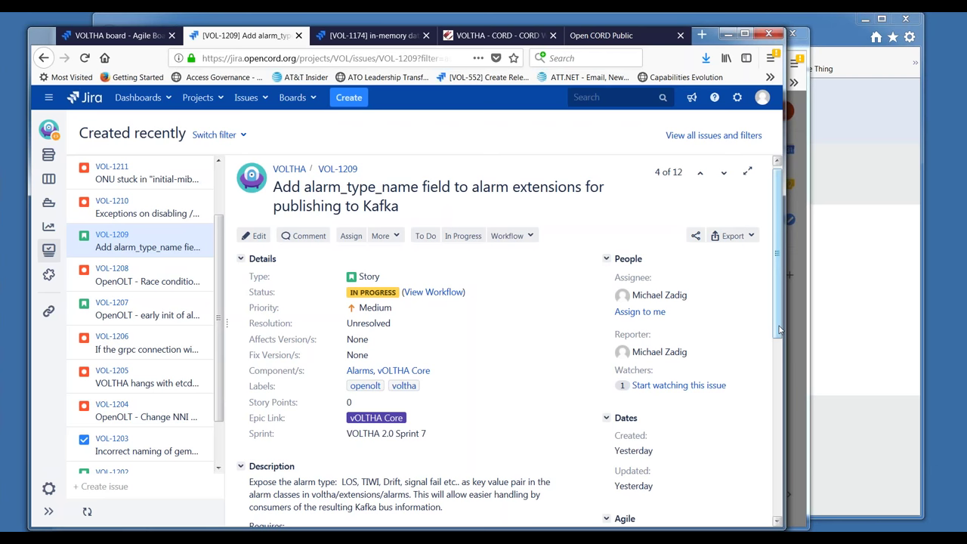
click(140, 312)
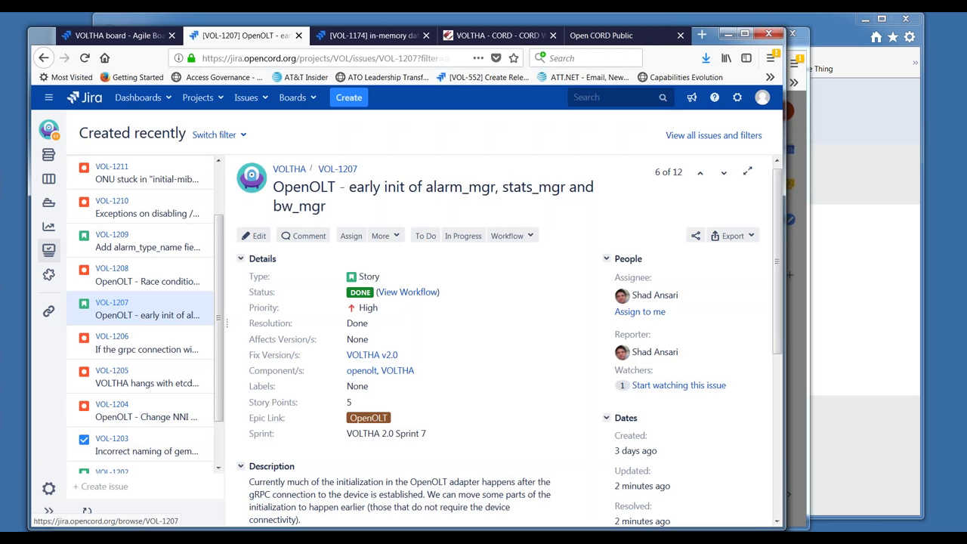
click(143, 279)
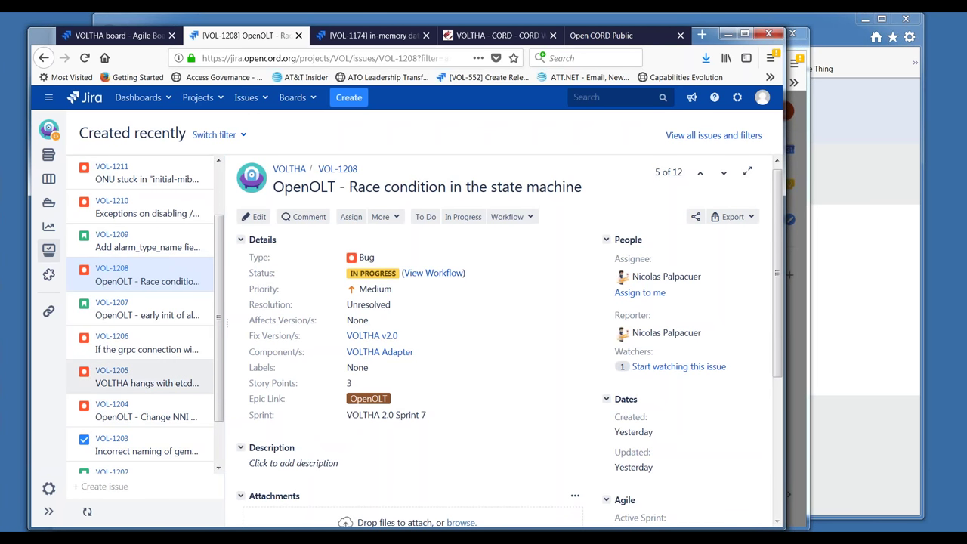
click(177, 320)
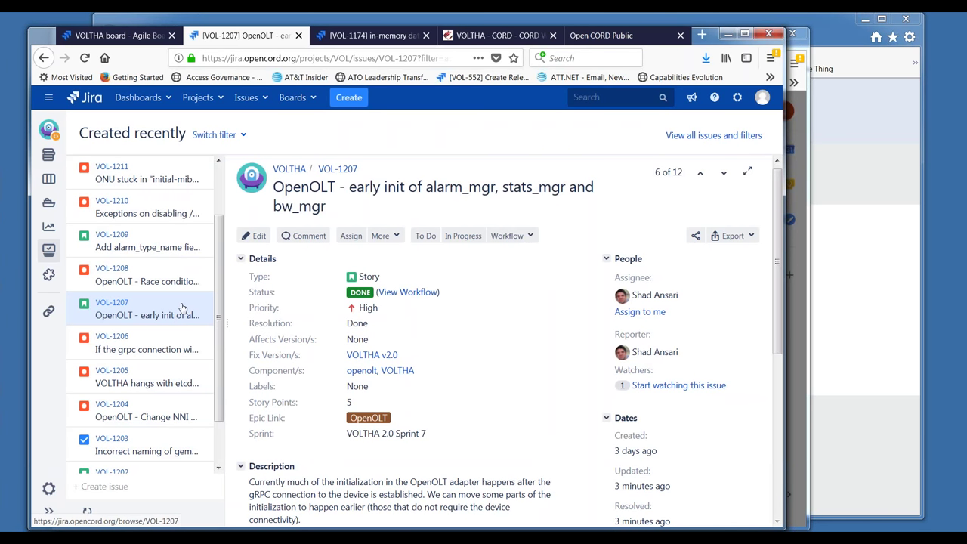
click(174, 245)
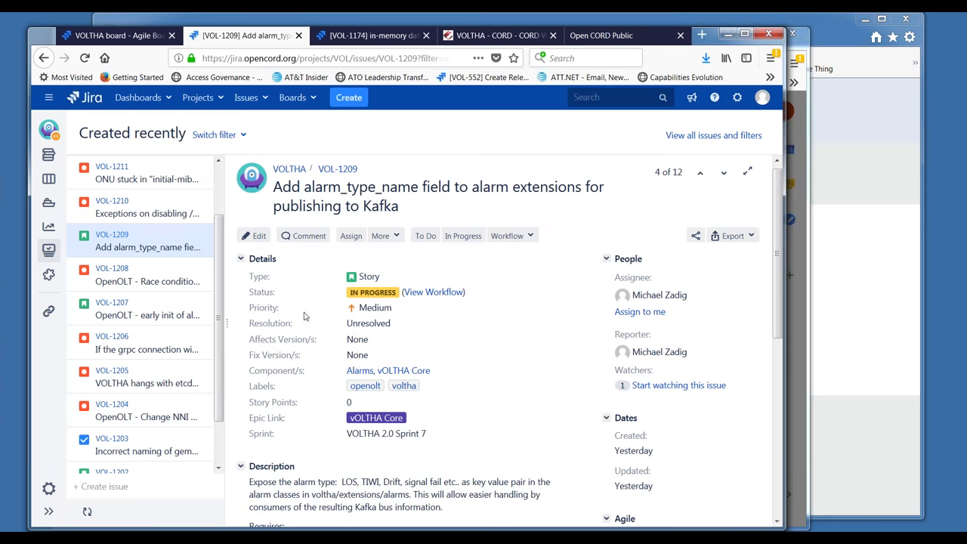
Open bug VOL-1210 and scroll through its exception traceback, then back to the top
click(120, 216)
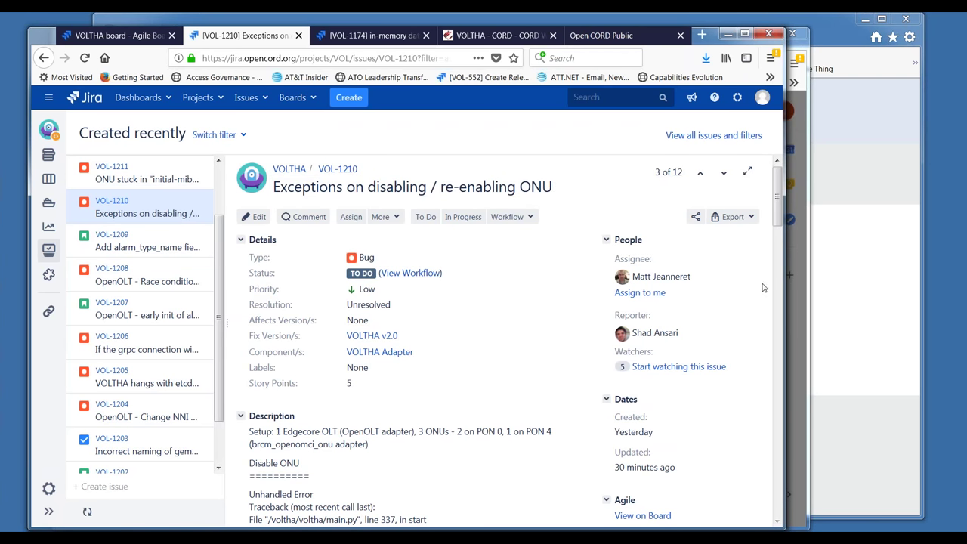
scroll(783, 239, down, 3)
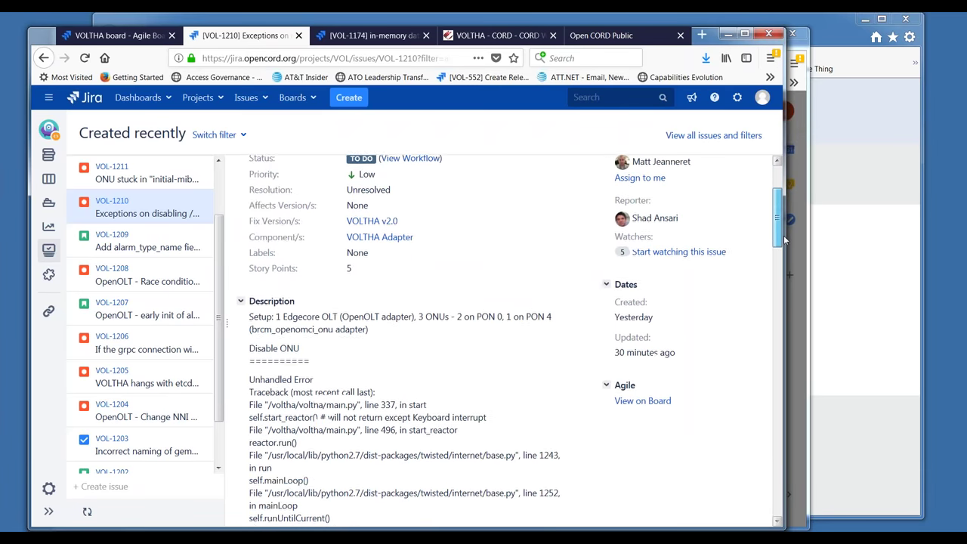
scroll(785, 241, down, 1)
scroll(784, 240, down, 1)
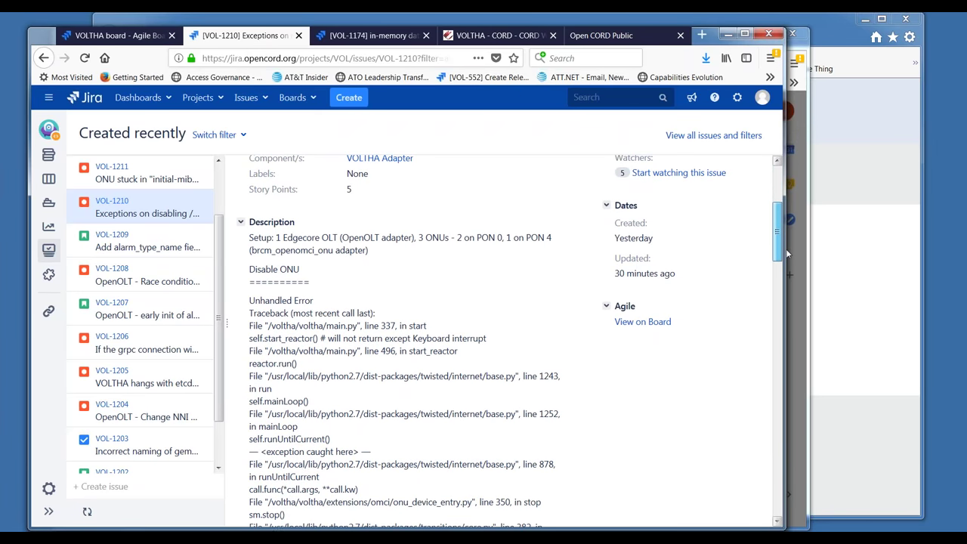
drag(786, 254, 786, 206)
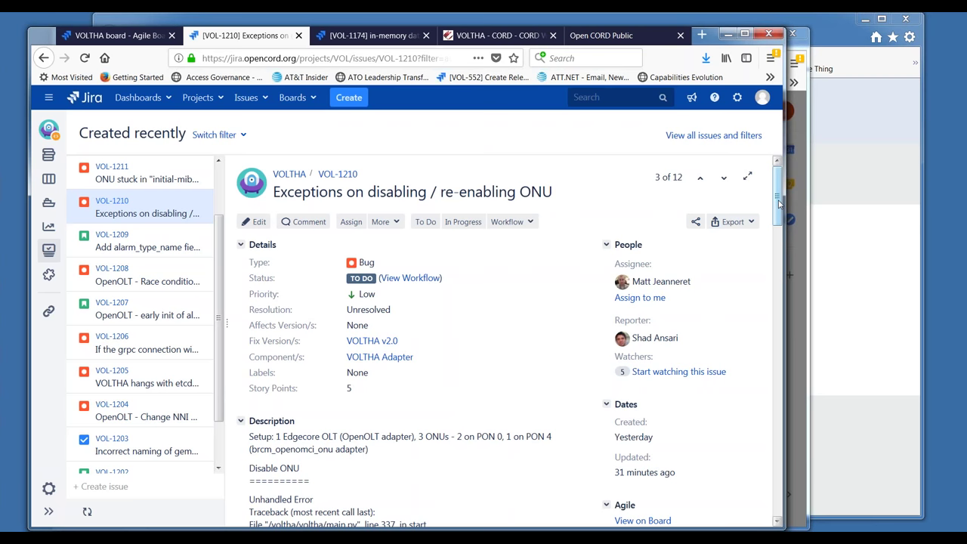
mouse_move(781, 204)
mouse_down()
mouse_move(786, 235)
mouse_move(788, 203)
mouse_up()
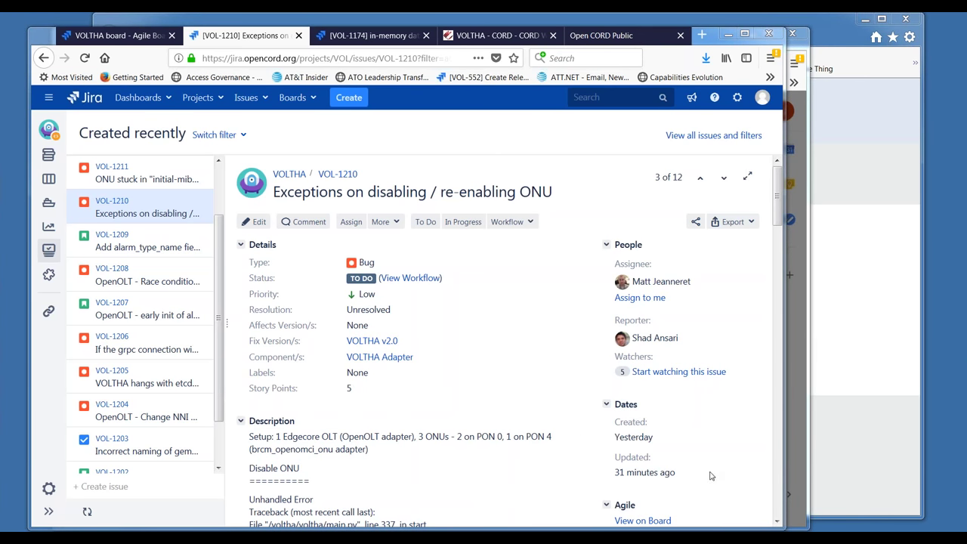
mouse_move(710, 476)
click(778, 522)
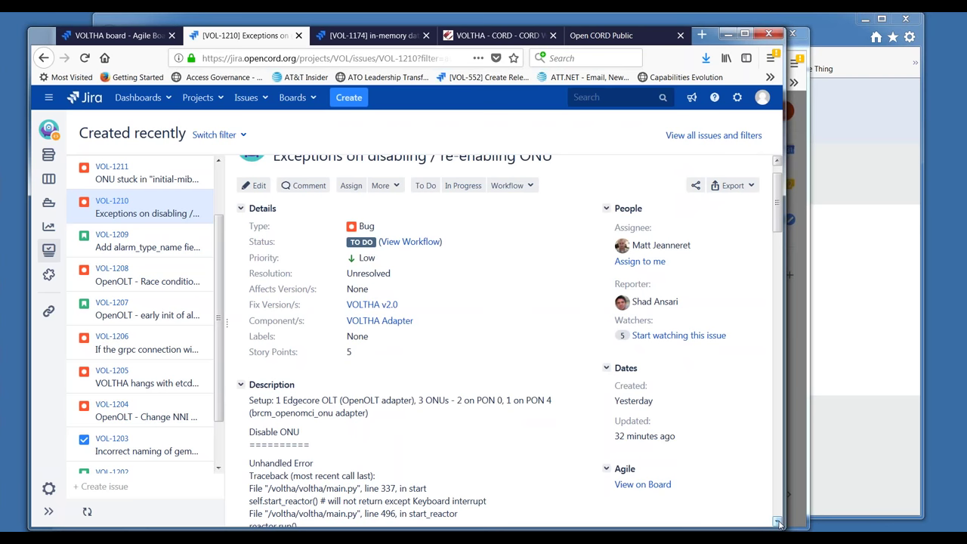
click(778, 523)
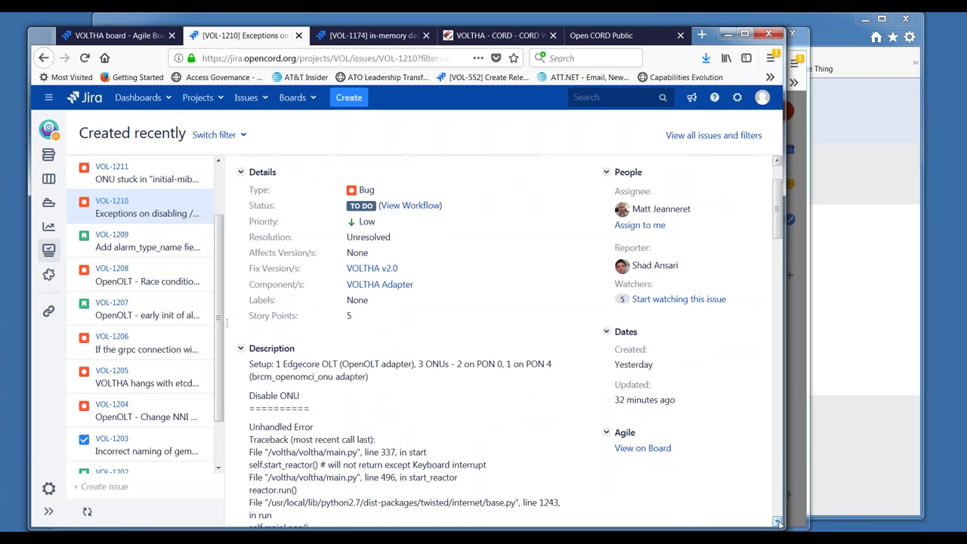
click(777, 522)
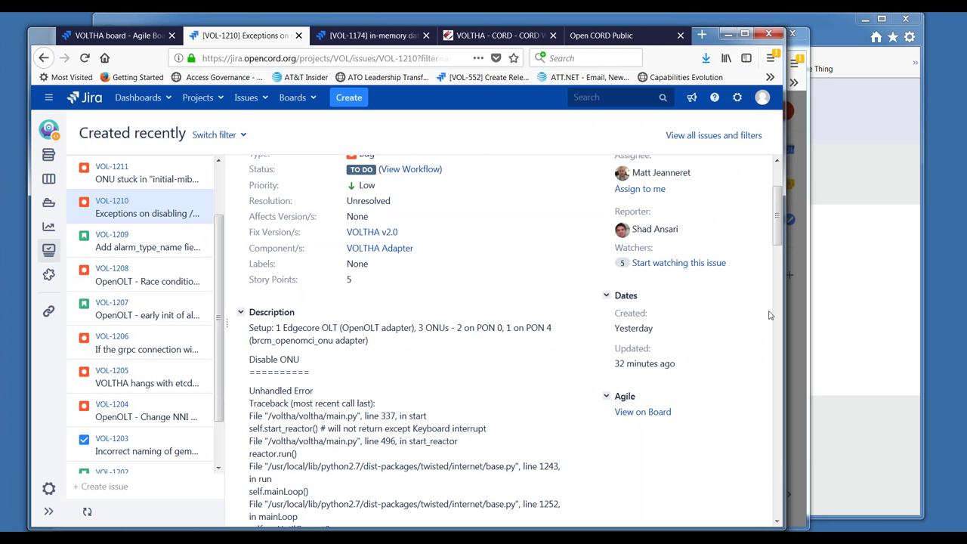
drag(778, 243, 780, 219)
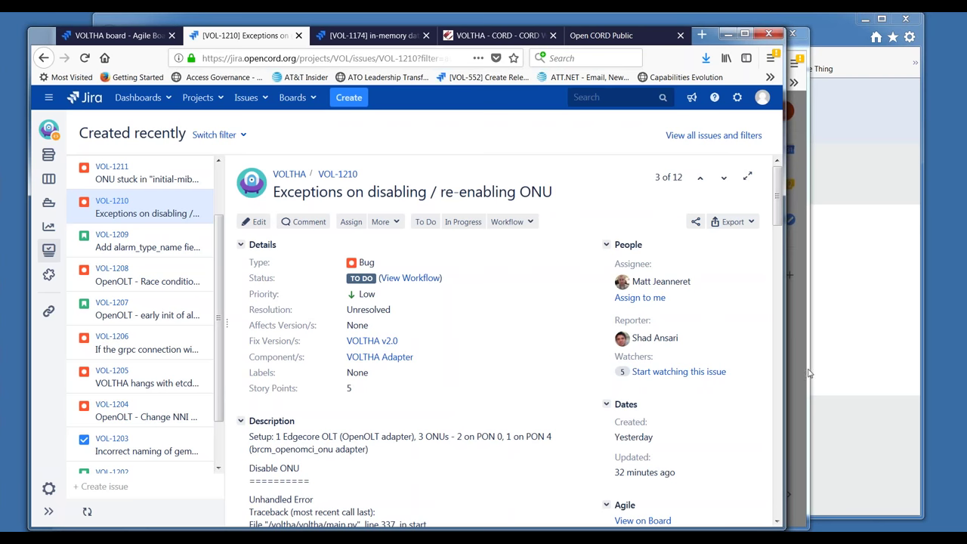
scroll(780, 213, down, 1)
scroll(780, 213, up, 1)
drag(779, 220, 787, 268)
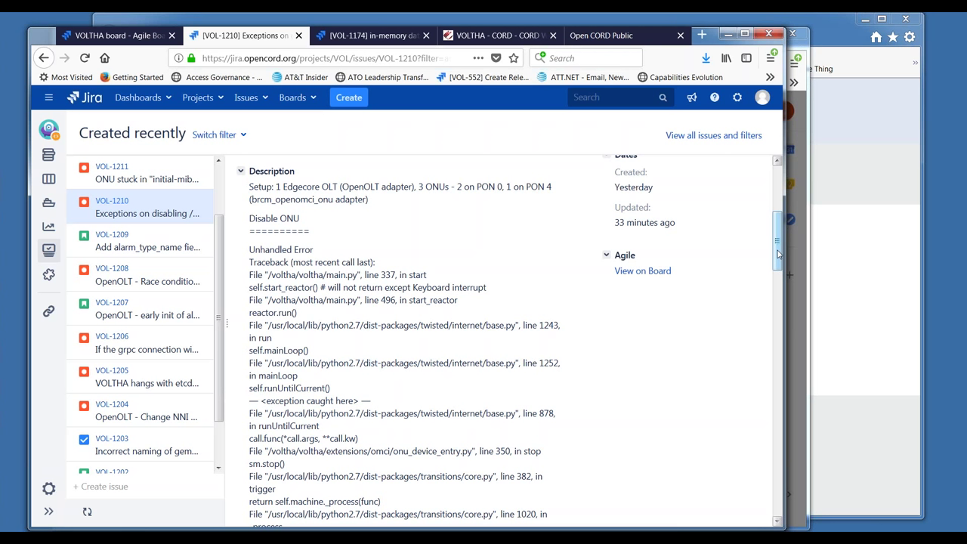
drag(778, 254, 800, 254)
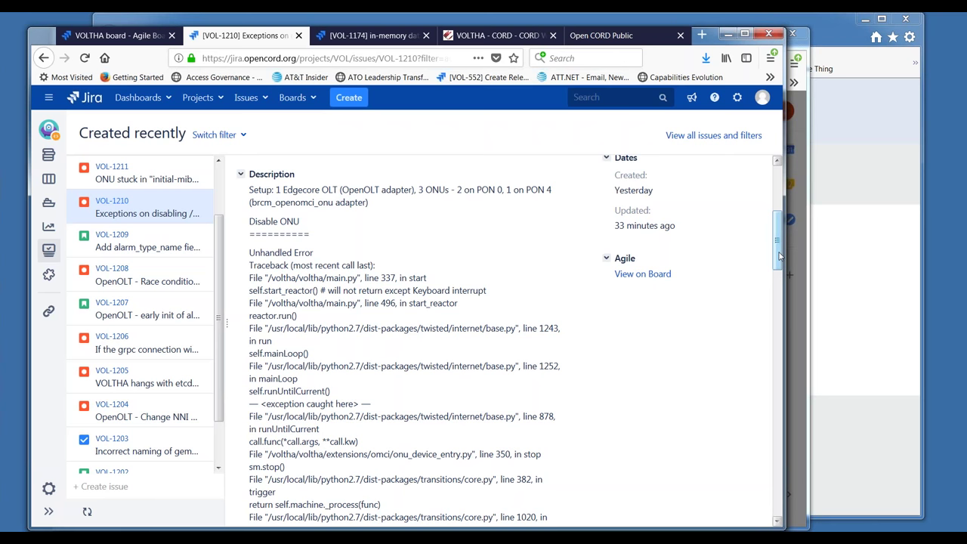
triple_click(273, 222)
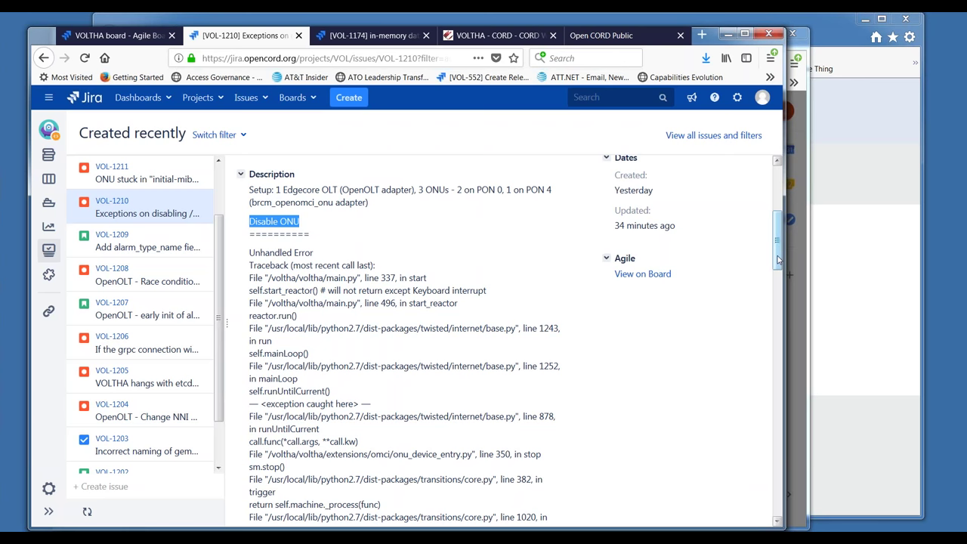
click(748, 398)
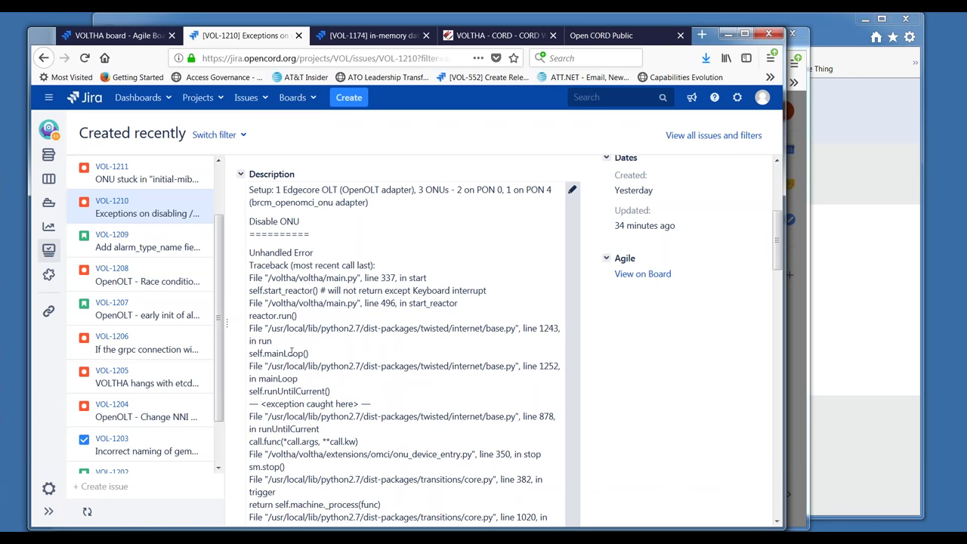
Scroll the Created recently list to the top and reload to reveal VOL-1213 through VOL-1215
scroll(225, 272, up, 2)
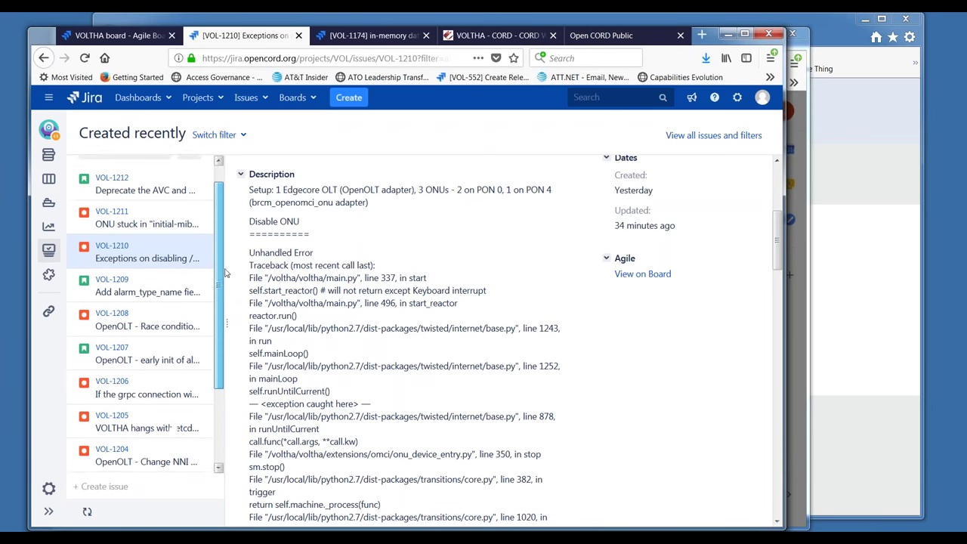
scroll(225, 273, up, 1)
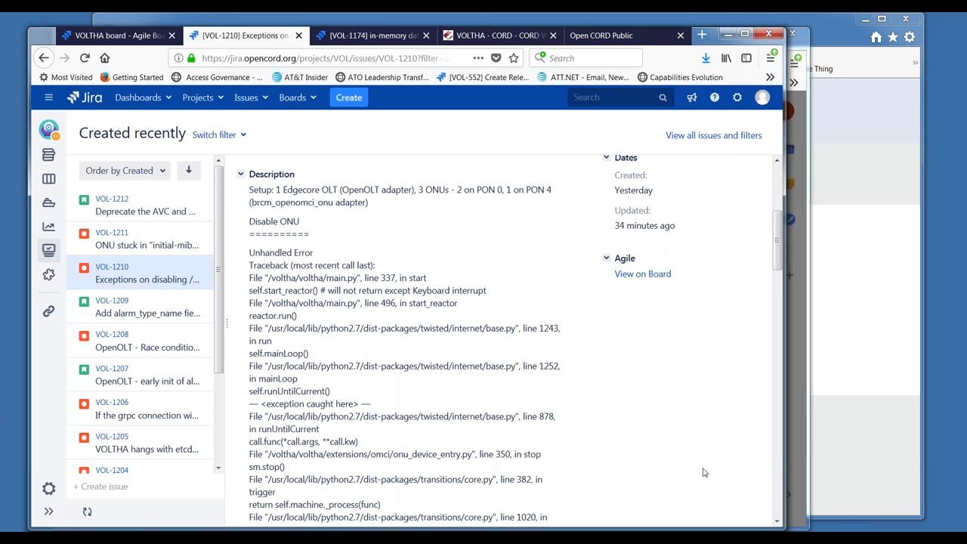
click(83, 59)
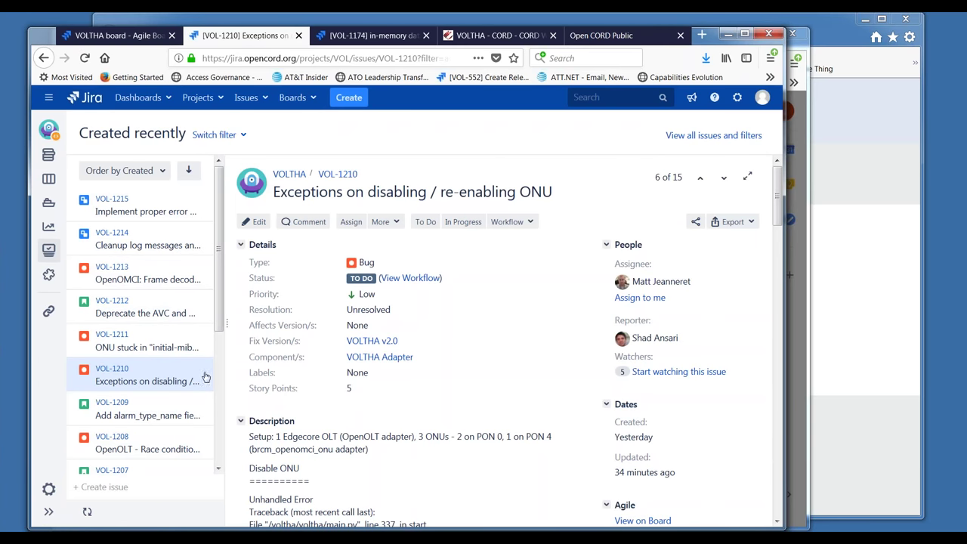
click(131, 345)
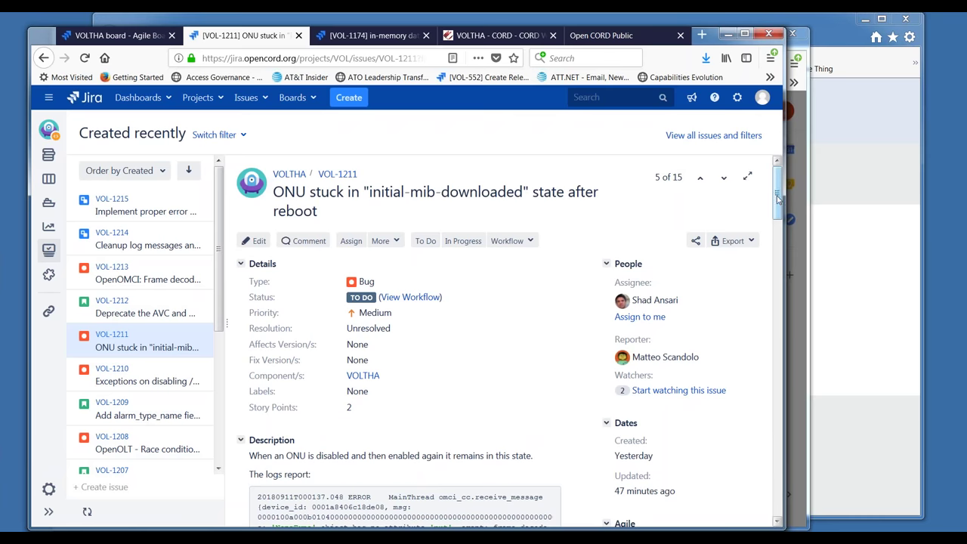
mouse_move(779, 202)
mouse_down()
mouse_move(783, 221)
mouse_move(782, 192)
mouse_up()
mouse_move(778, 195)
mouse_down()
mouse_move(798, 290)
mouse_move(788, 196)
mouse_up()
Set VOL-1211's Fix Version/s to VOLTHA v2.0 and save it
click(380, 362)
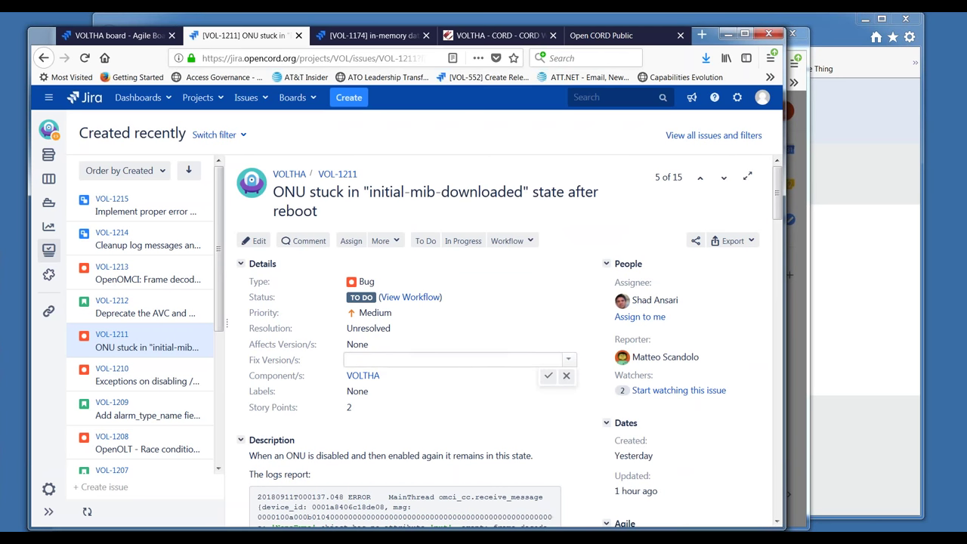
click(570, 365)
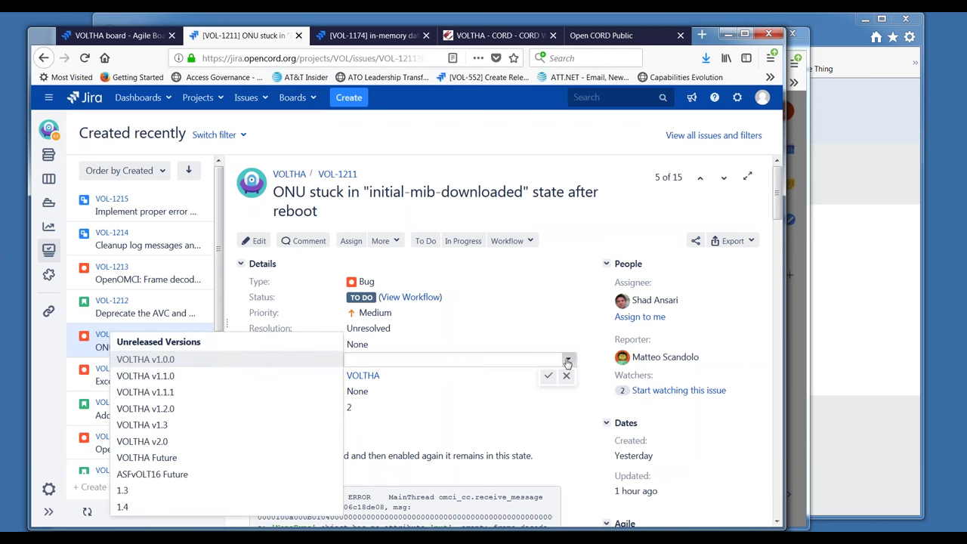
click(143, 442)
click(549, 376)
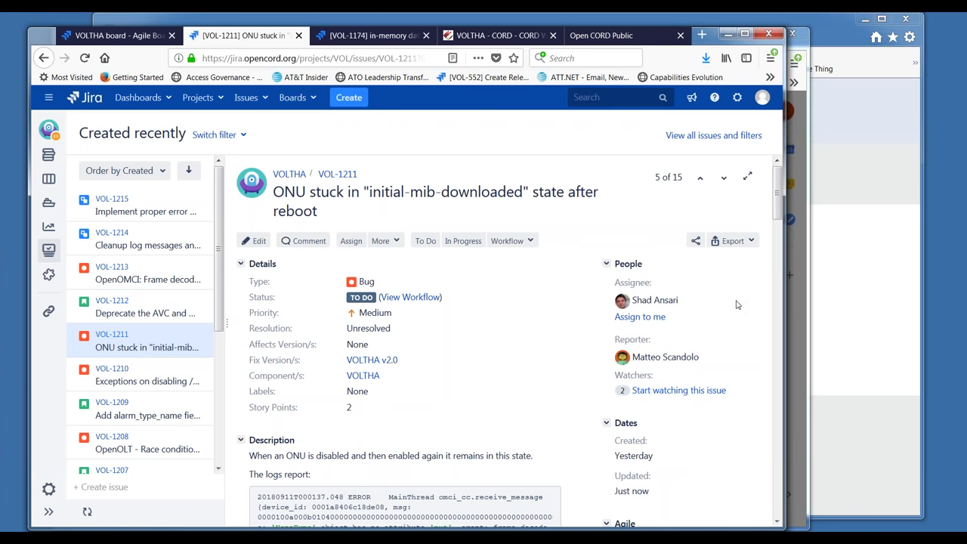
Read VOL-1211's description about the ONU stuck after being disabled and re-enabled
drag(781, 218, 816, 262)
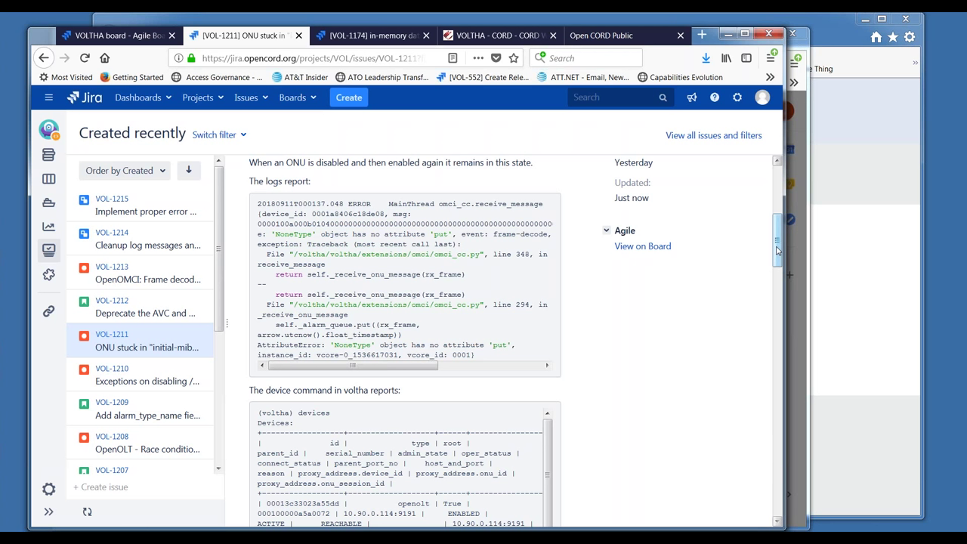
triple_click(391, 163)
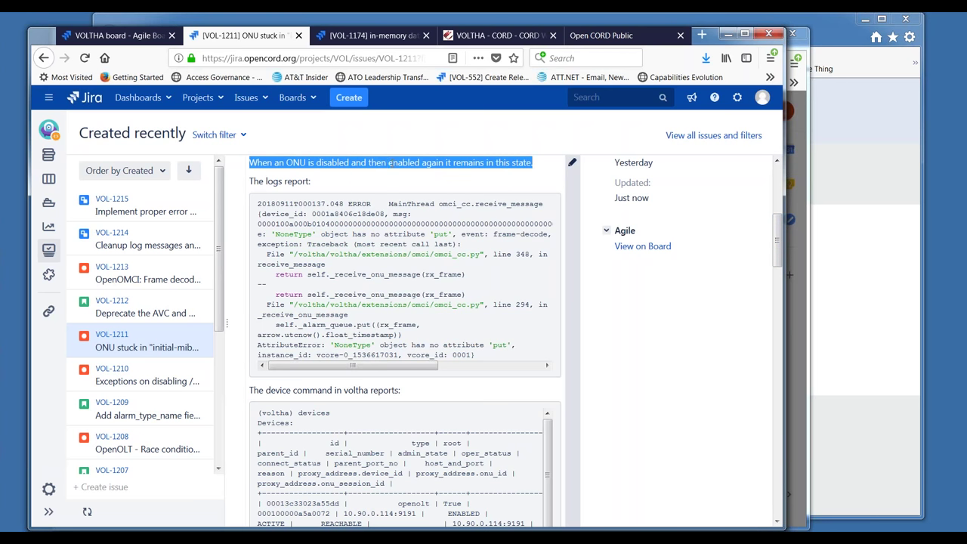
click(473, 162)
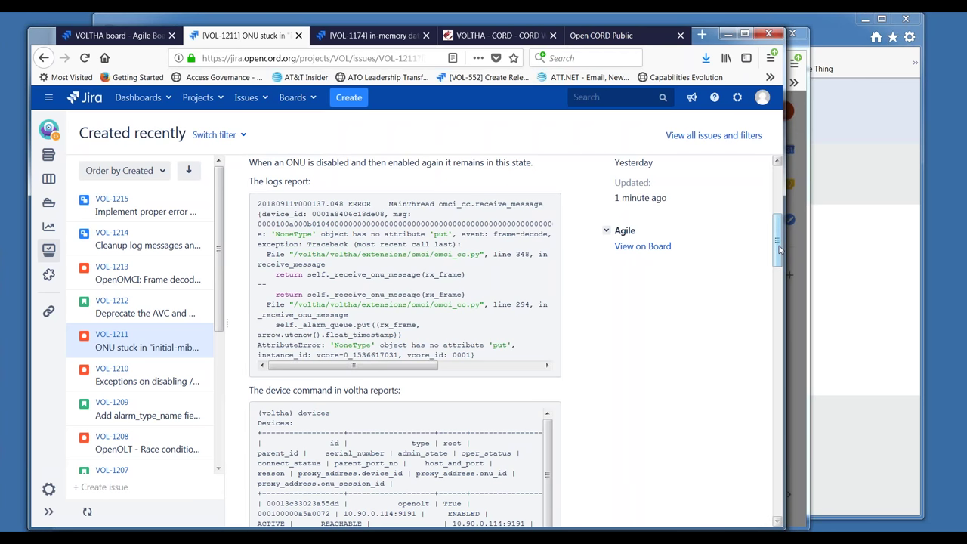
drag(779, 249, 778, 197)
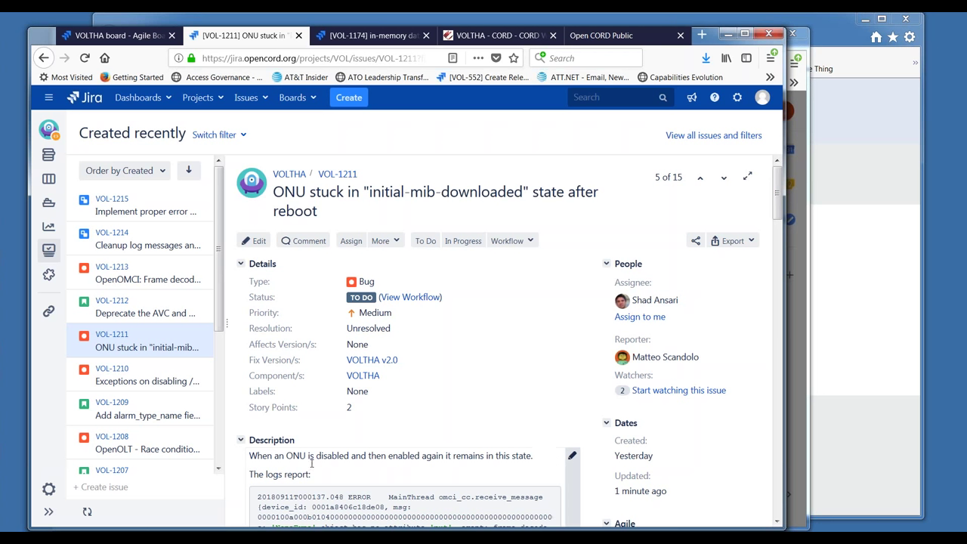
Open story VOL-1212 and put its Description into edit mode, scrolling through the text
click(121, 307)
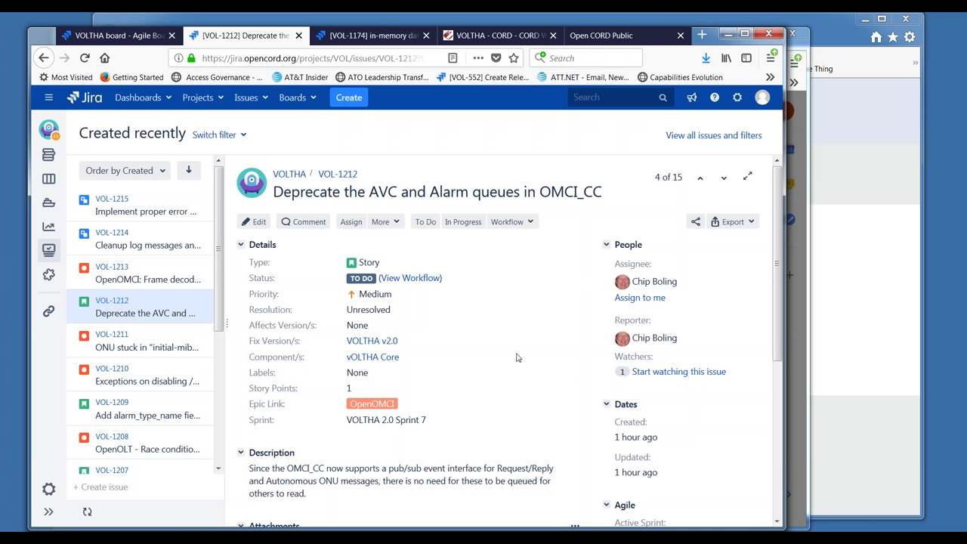
click(487, 468)
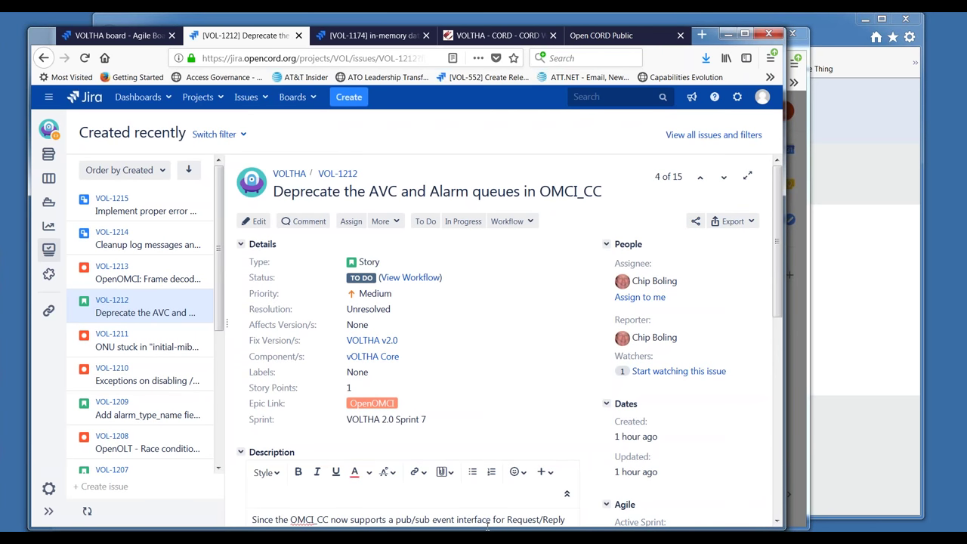
drag(779, 316, 781, 342)
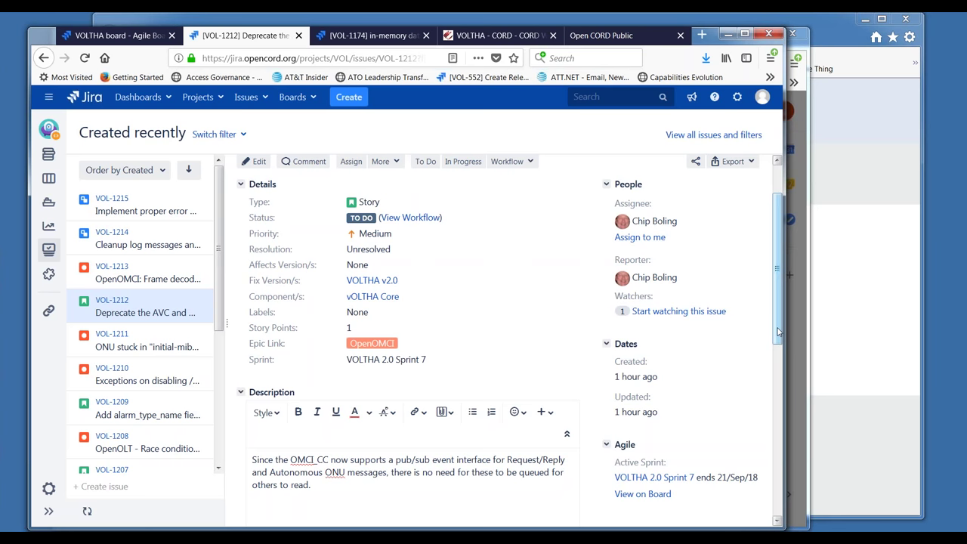
drag(778, 332, 779, 306)
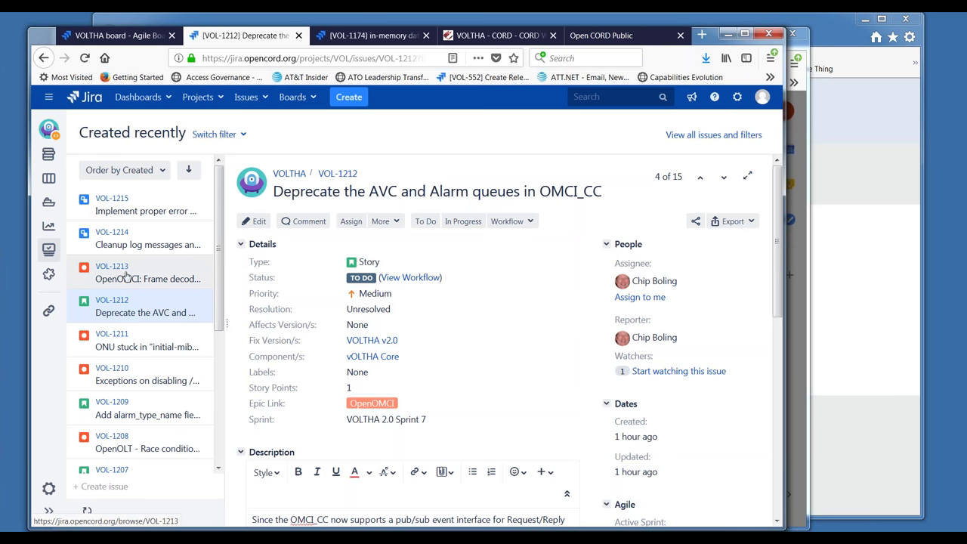
Open bug VOL-1213 and scroll through its frame decode failure logs and back up
click(127, 280)
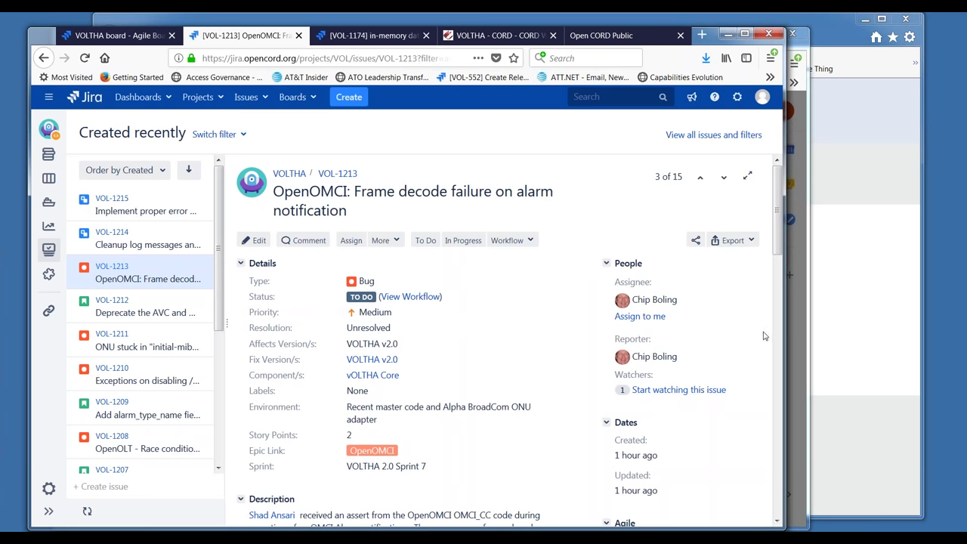
drag(778, 254, 784, 330)
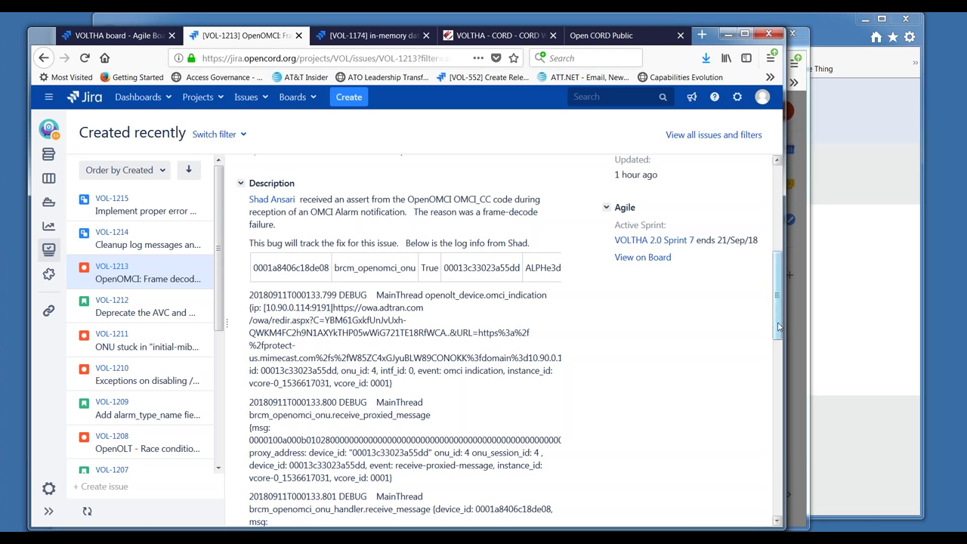
drag(779, 326, 779, 240)
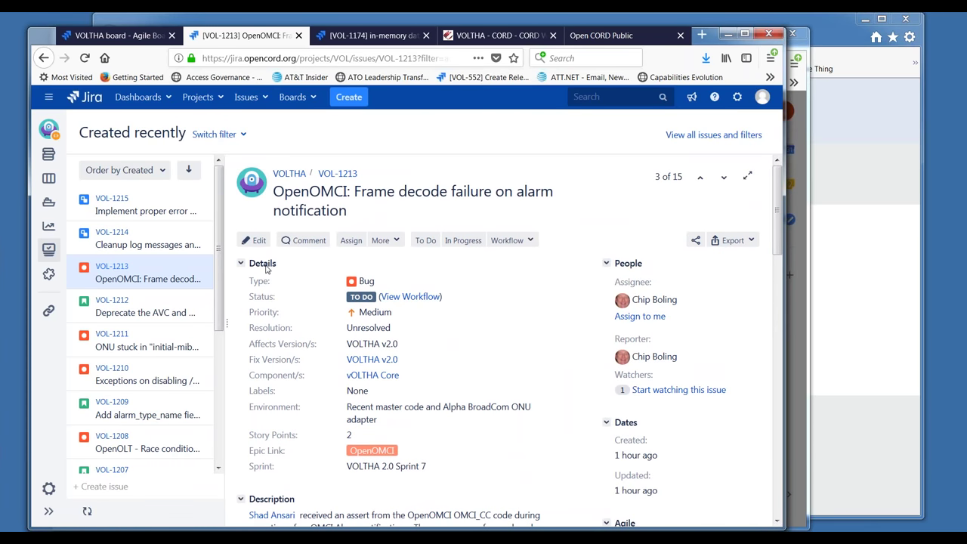
Open sub-task VOL-1214 and scroll through its description and Gerrit Reviews
click(145, 243)
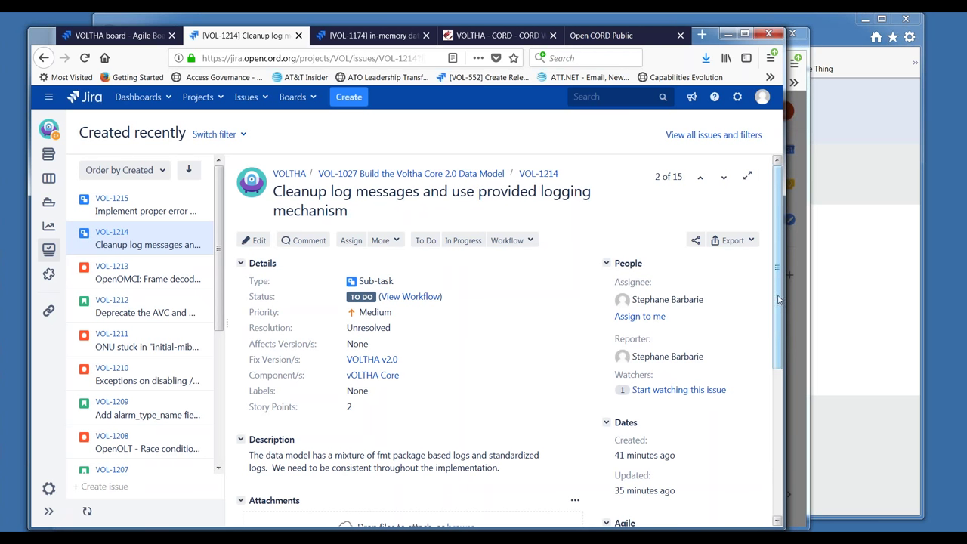
drag(780, 299, 782, 361)
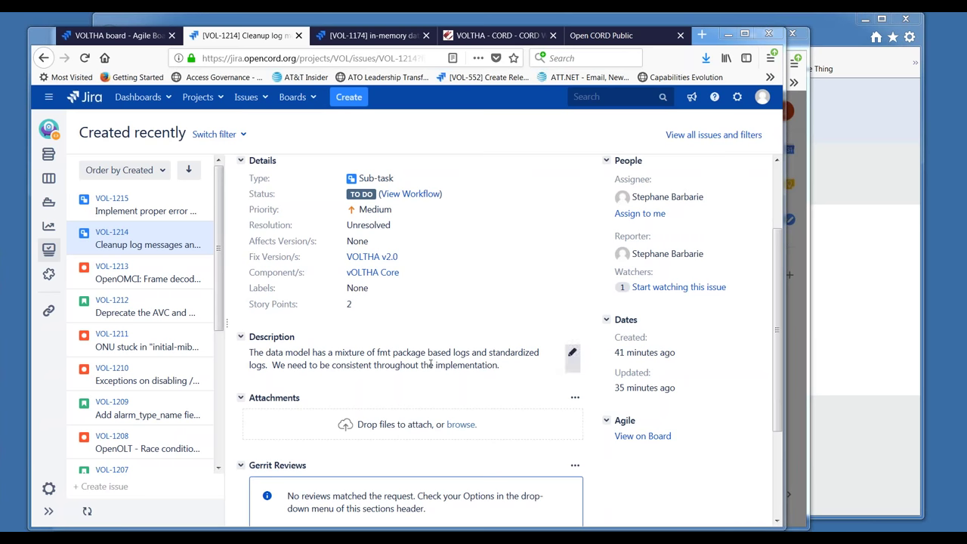
drag(778, 322, 778, 260)
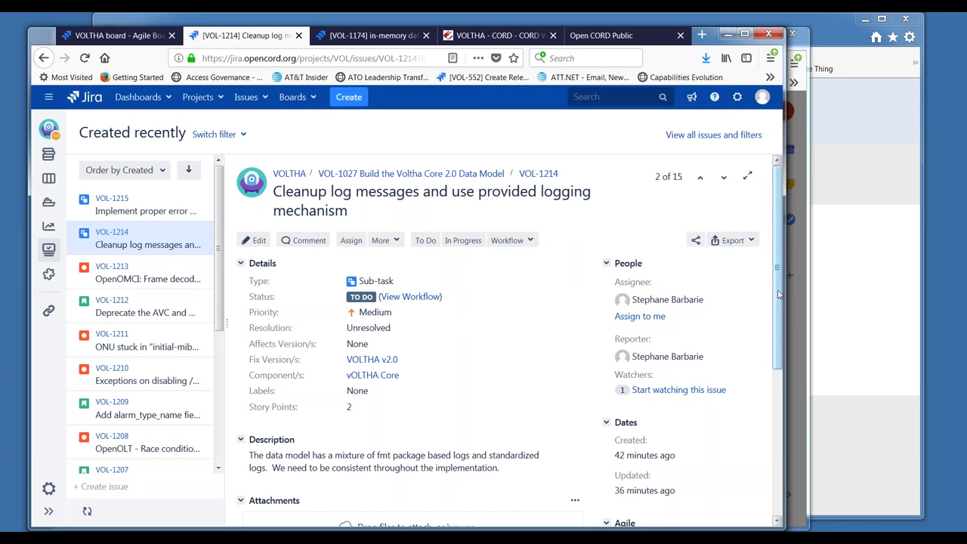
drag(780, 295, 781, 309)
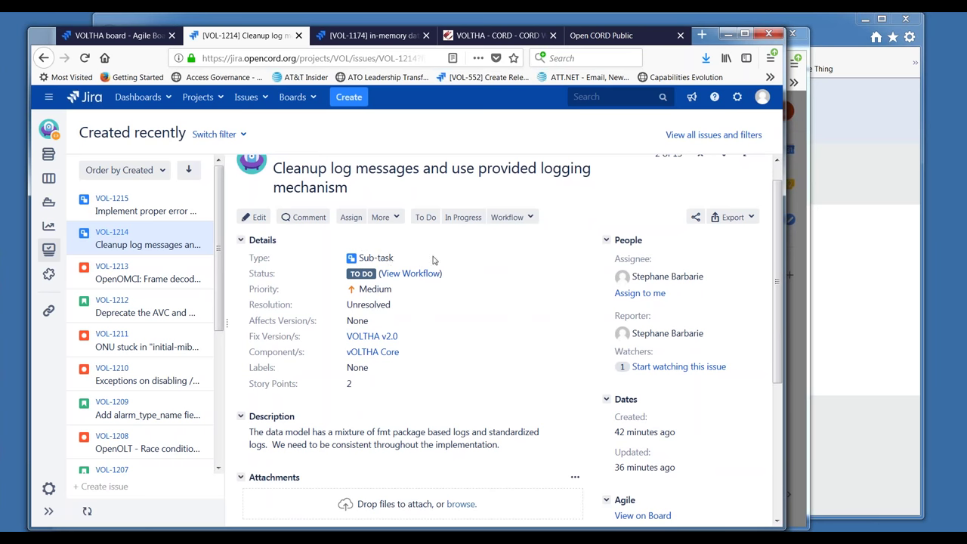
mouse_move(782, 285)
mouse_down()
mouse_move(782, 277)
mouse_move(790, 340)
mouse_move(783, 272)
mouse_up()
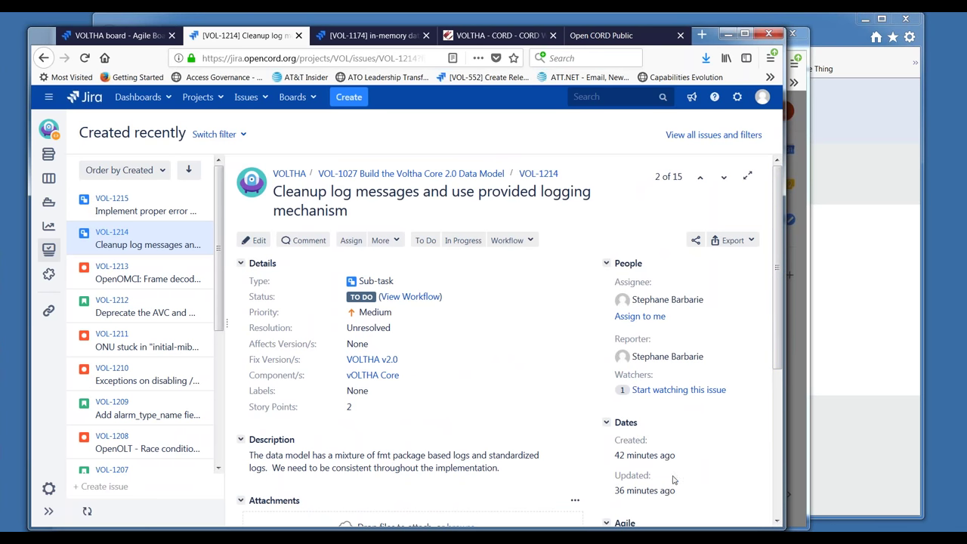
Open sub-task VOL-1215 from the Created recently list and reload its page
click(142, 207)
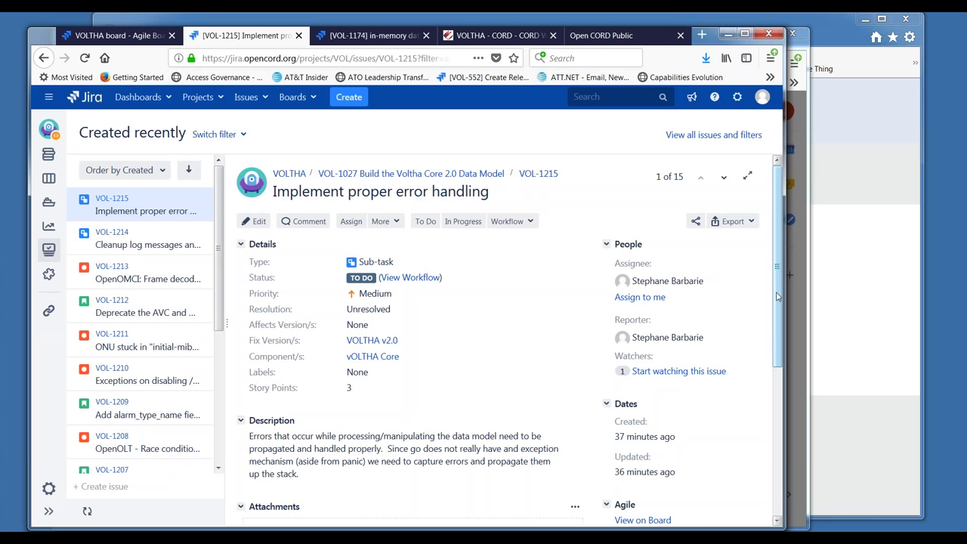
click(85, 62)
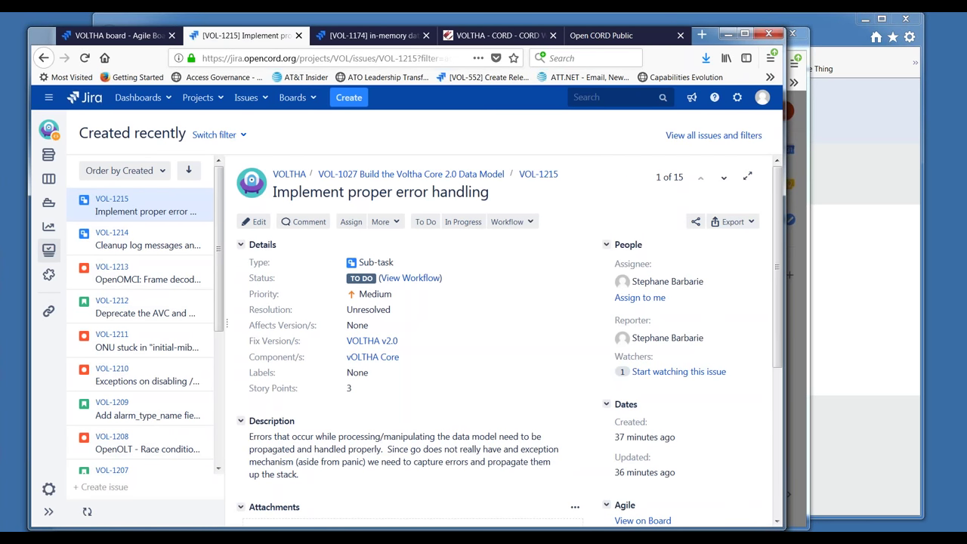
Switch to the Gmail agenda draft, deselect its text, then return to the Jira window
key(alt+Tab)
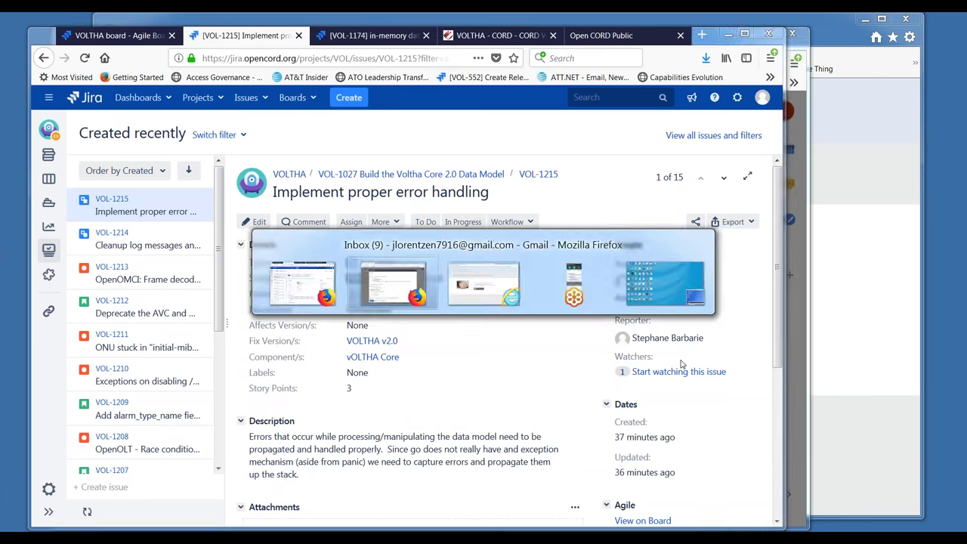
click(315, 228)
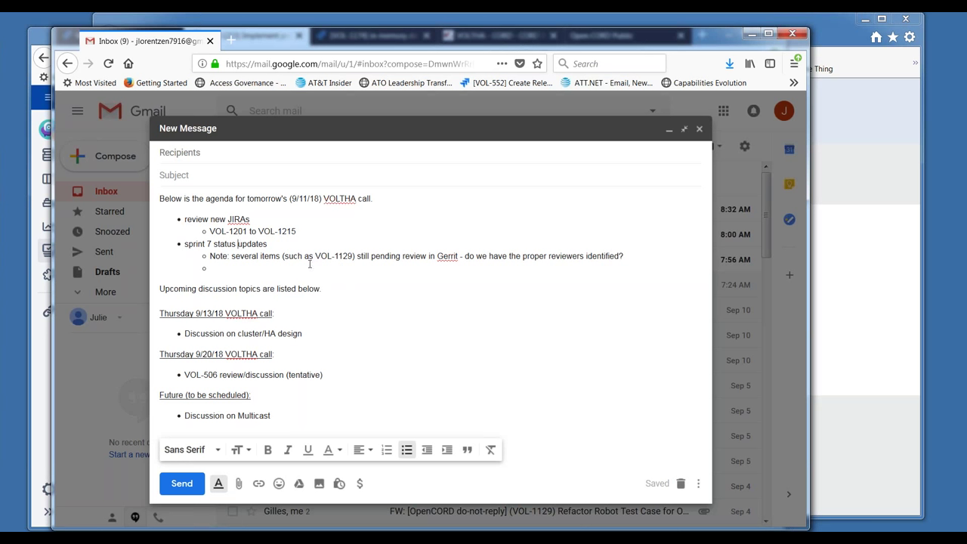
click(31, 399)
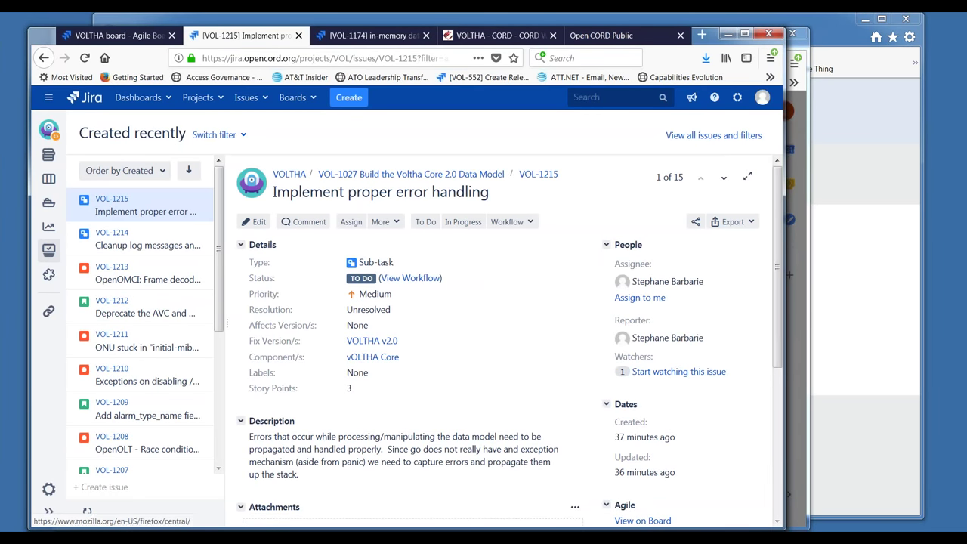
Switch to the VOLTHA board tab and scroll to the VOL-689 and VOL-1034 swimlanes
click(130, 37)
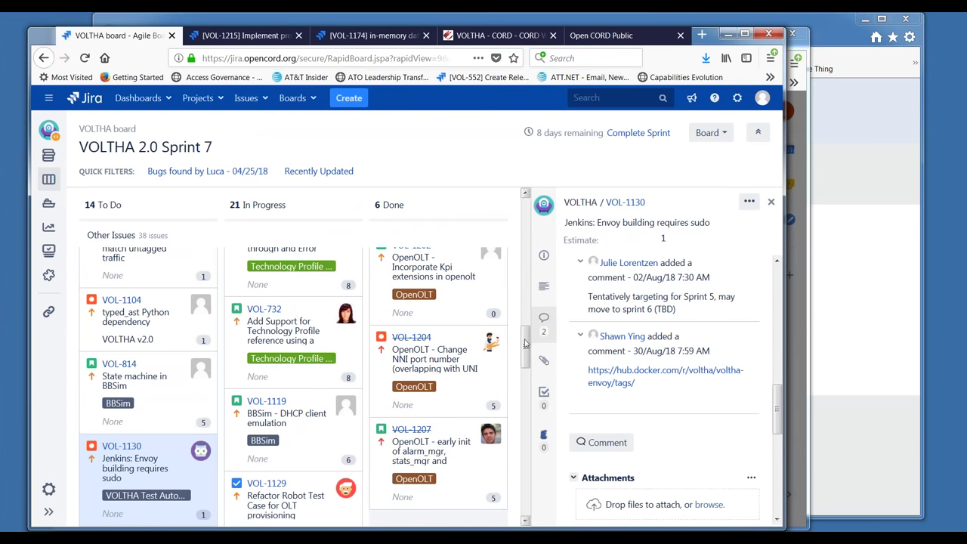
drag(525, 359, 520, 202)
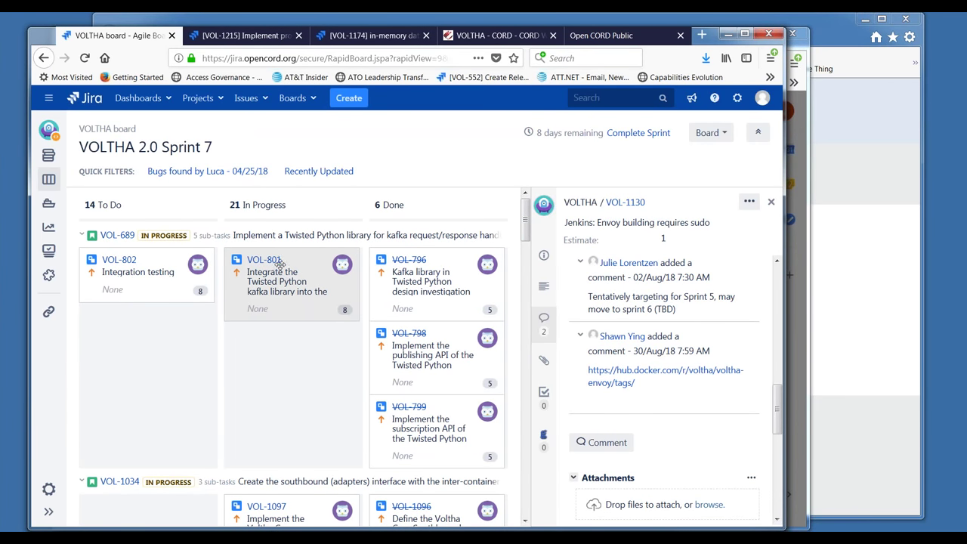
click(526, 522)
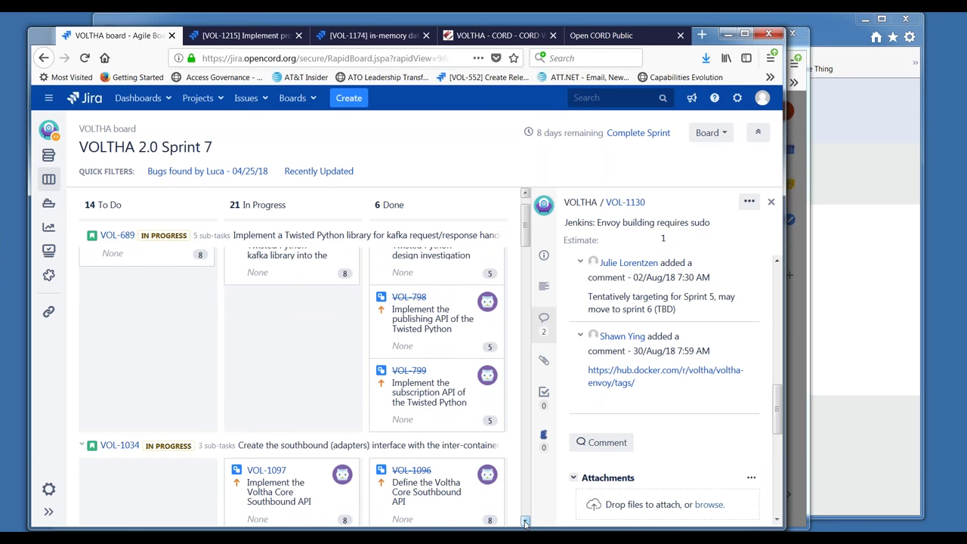
click(526, 523)
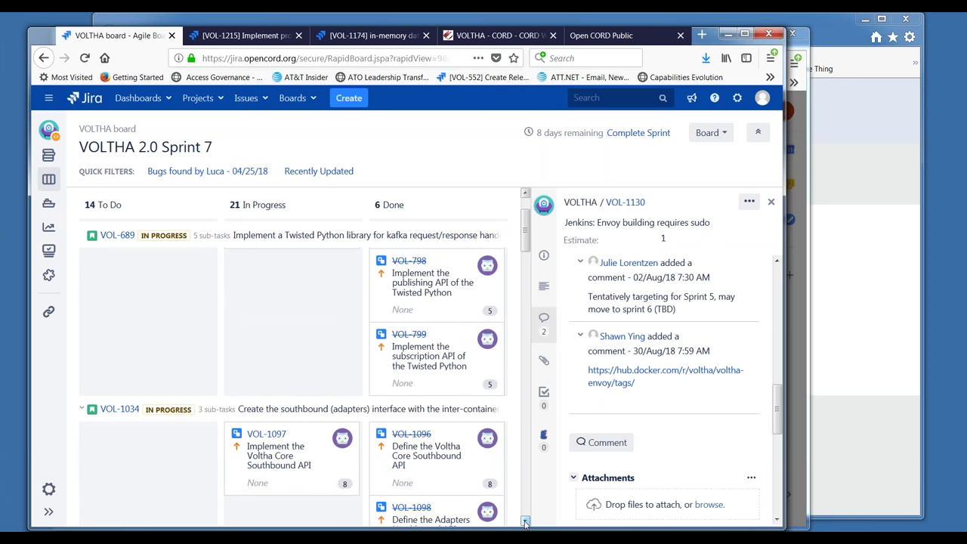
drag(528, 243, 521, 215)
Review the detail panels of sub-tasks VOL-801 and VOL-1097
click(279, 288)
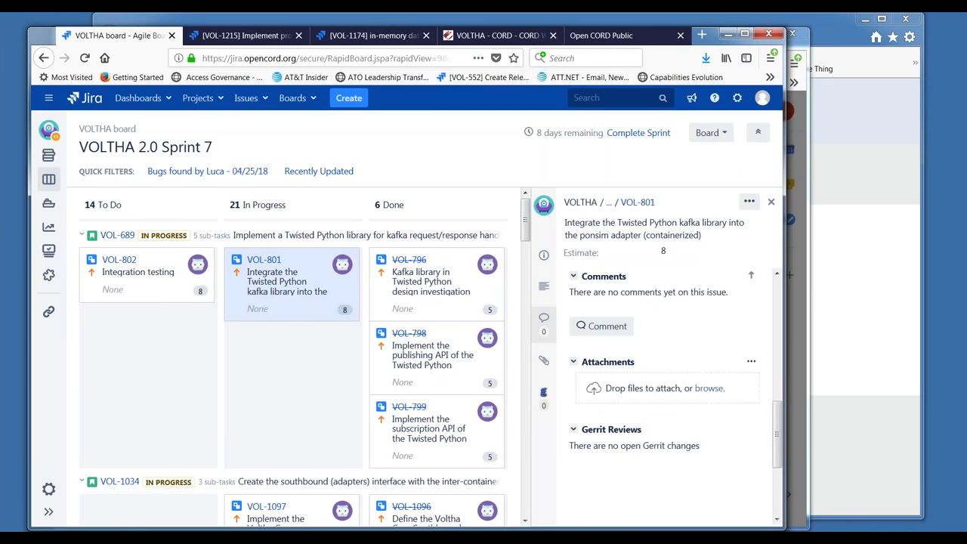
drag(779, 412, 784, 299)
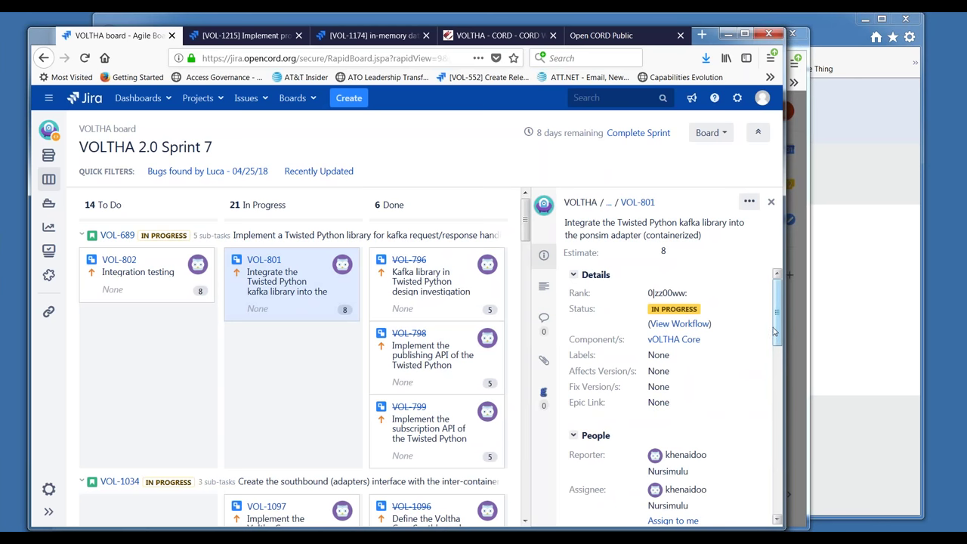
mouse_move(778, 323)
mouse_down()
mouse_move(783, 378)
mouse_move(775, 321)
mouse_up()
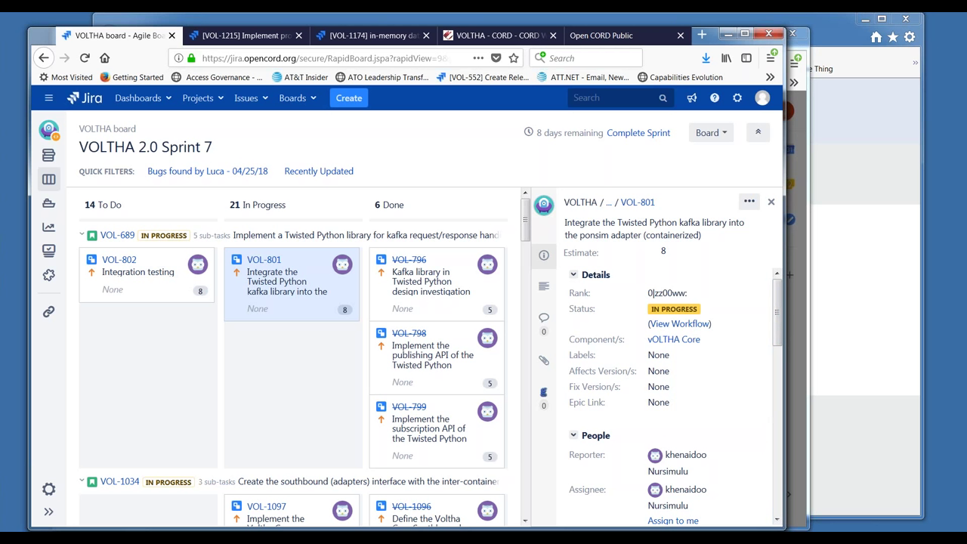
click(525, 523)
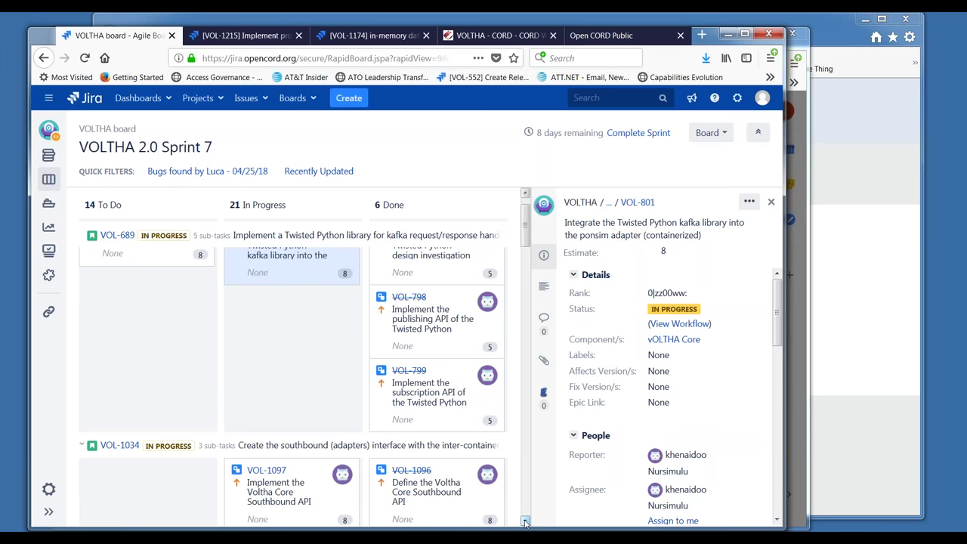
scroll(525, 521, down, 2)
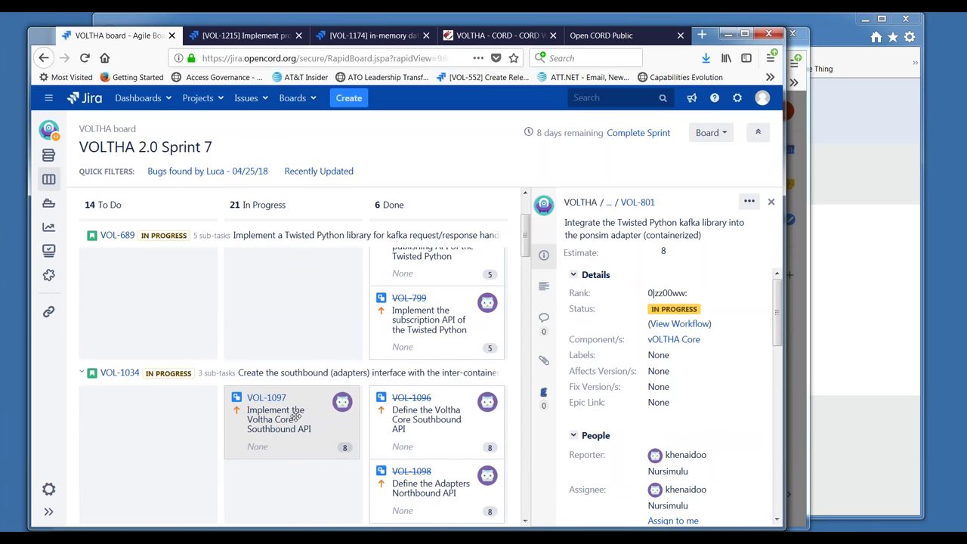
click(295, 416)
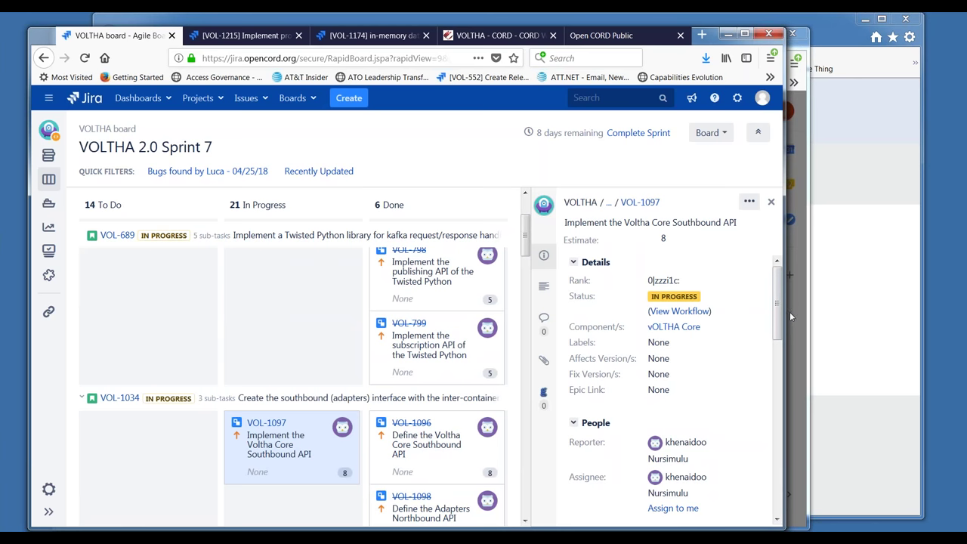
drag(778, 317, 787, 417)
Scroll down to the Other Issues lane and open story VOL-1054
click(525, 522)
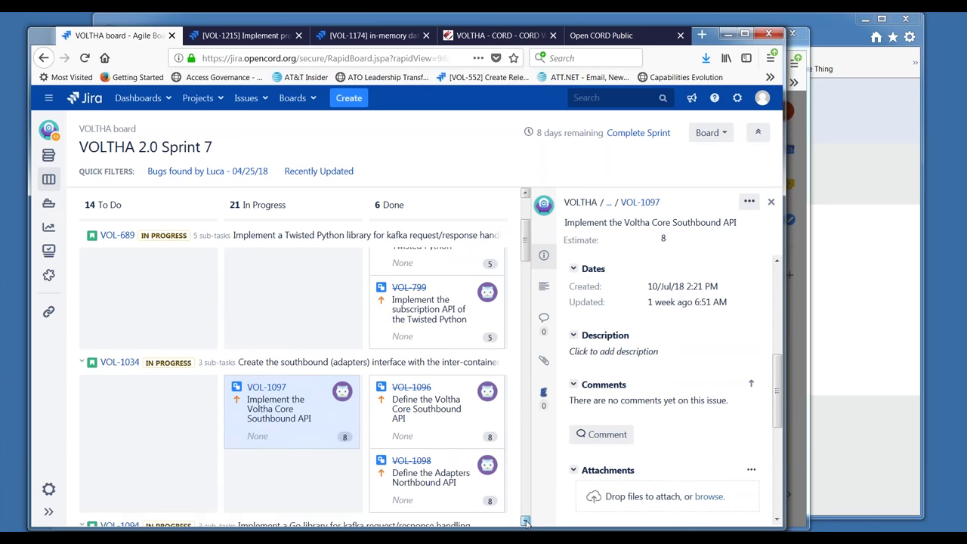
click(525, 521)
click(525, 521)
click(525, 522)
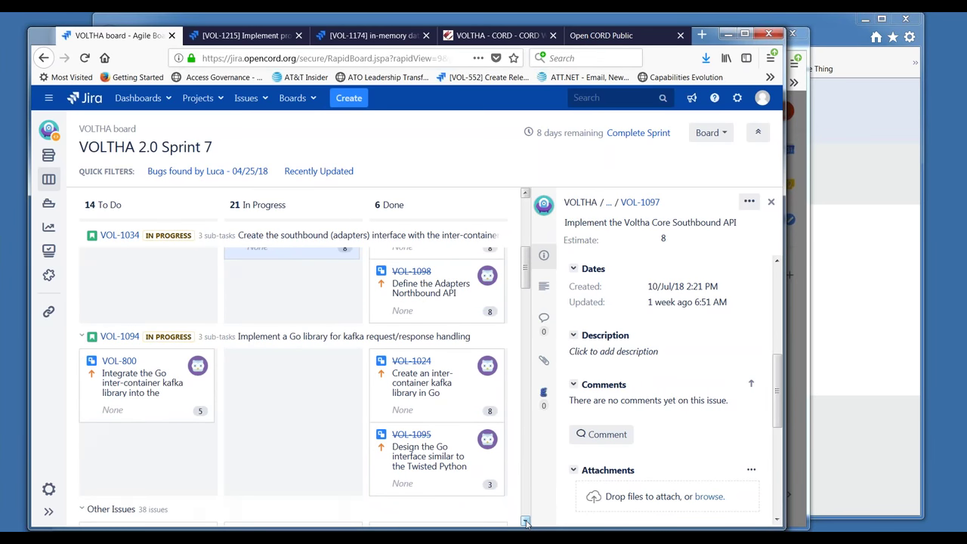
click(526, 521)
click(525, 522)
click(525, 522)
click(525, 521)
click(525, 522)
click(525, 522)
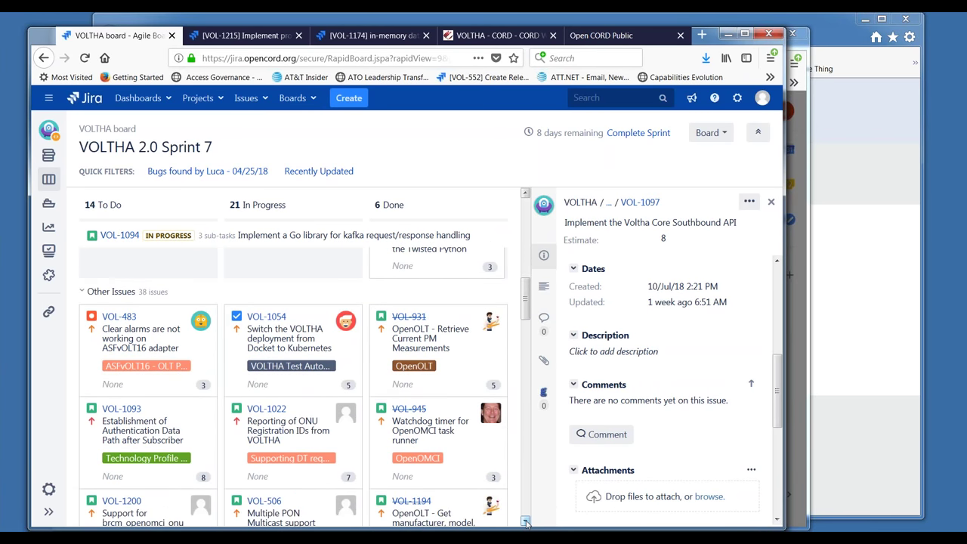
click(525, 522)
click(293, 339)
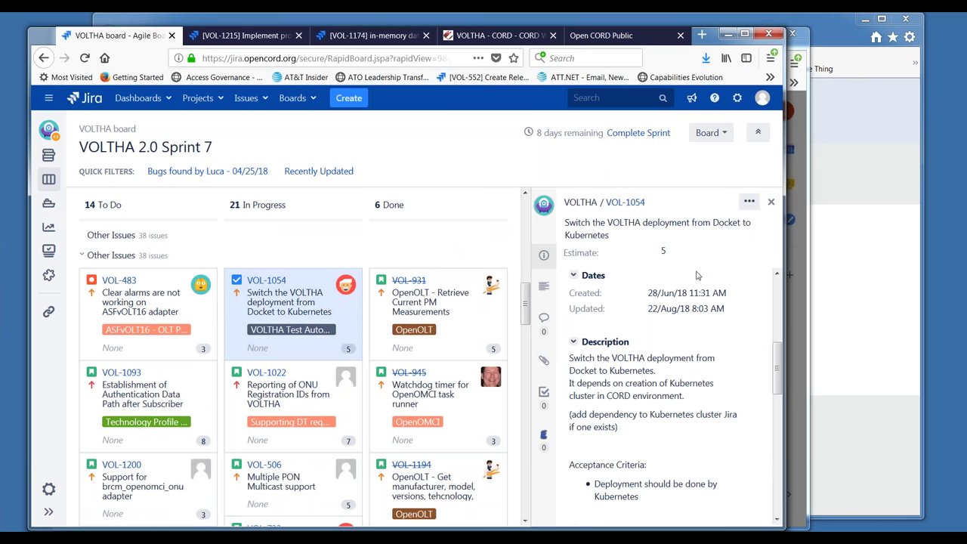
Read VOL-1054 (In Progress, fix version VOLTHA v2.0, VOLTHA Test Automation epic), then scroll the board to VOL-1129
drag(778, 387, 779, 316)
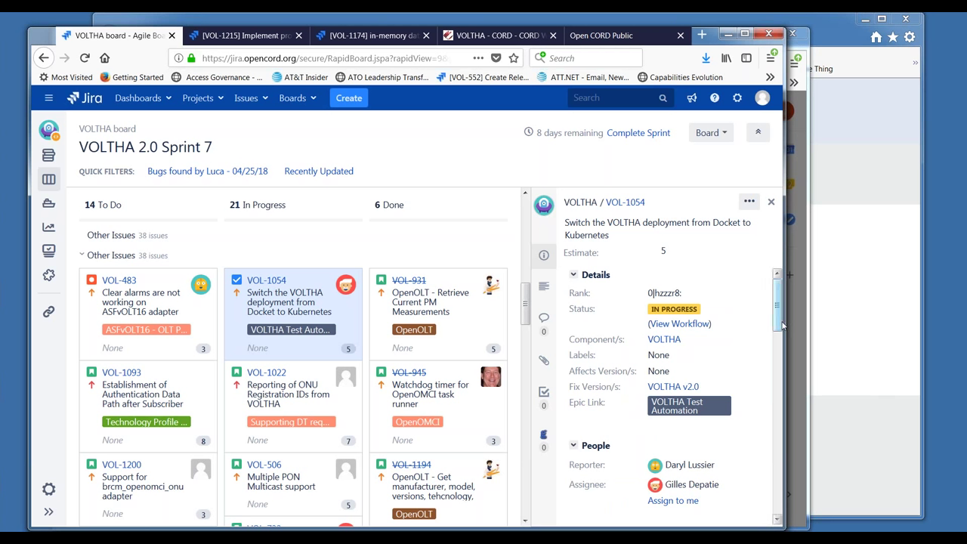
drag(783, 325, 778, 287)
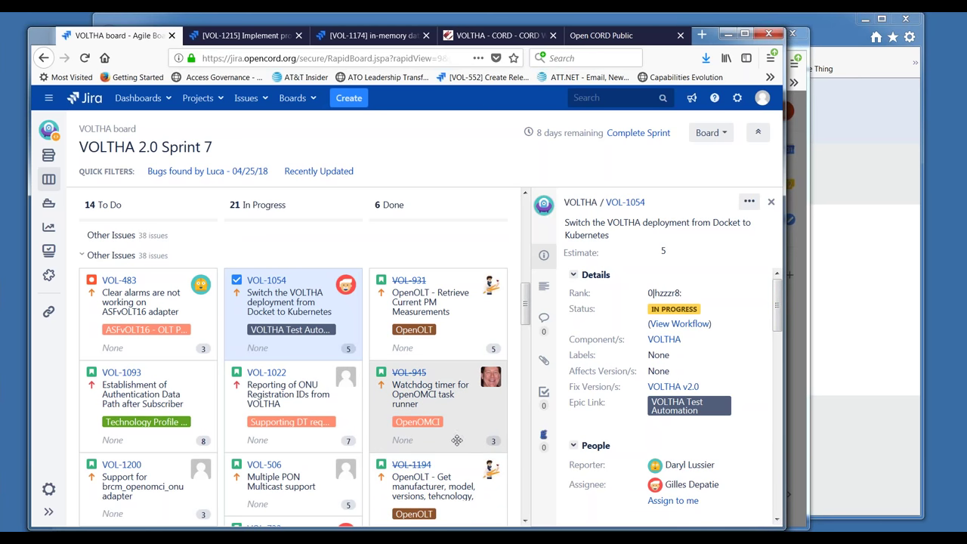
drag(527, 323, 527, 388)
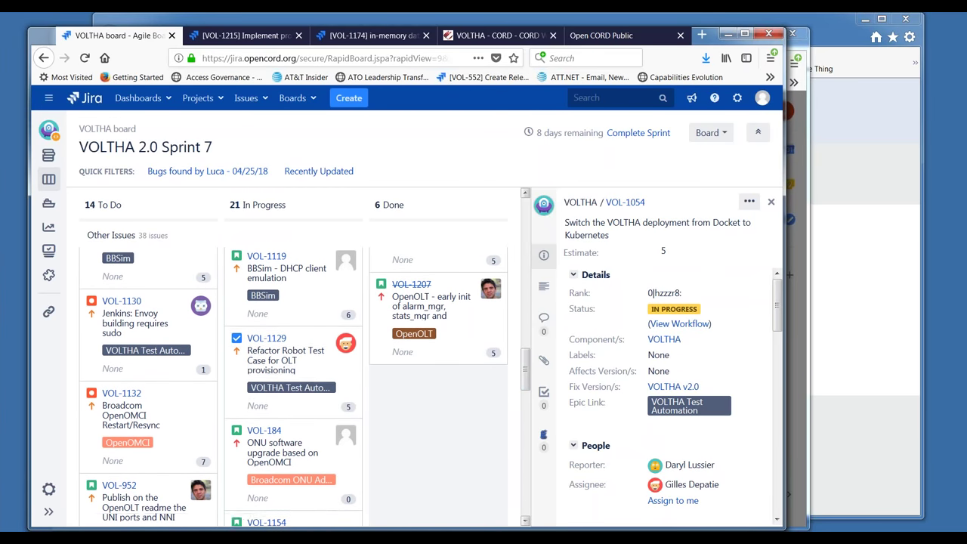
Open VOL-1129, scroll to its comments, and follow the Gerrit change 10705 link
click(295, 355)
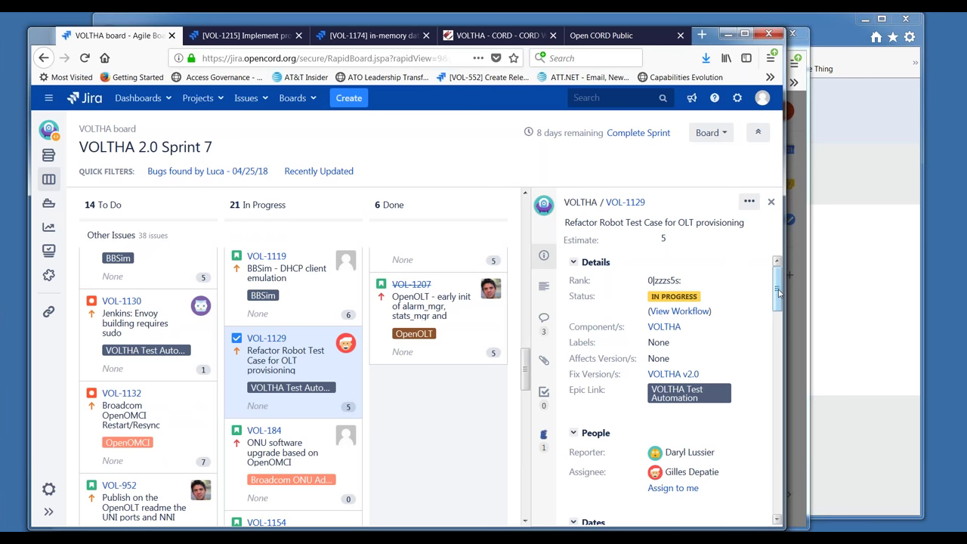
mouse_move(779, 293)
mouse_down()
mouse_move(781, 323)
mouse_move(781, 288)
mouse_up()
drag(781, 287, 793, 396)
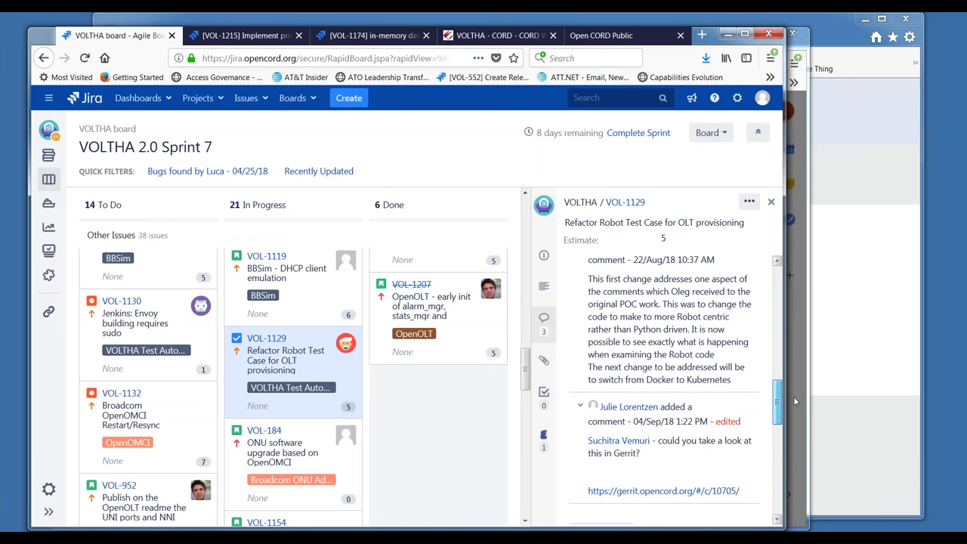
click(701, 493)
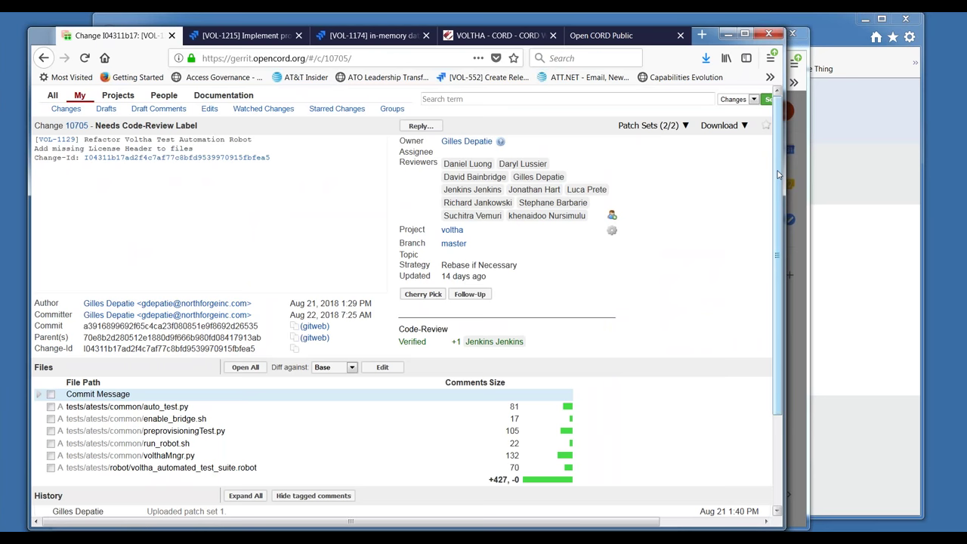
Look over Gerrit change 10705 'Refactor Voltha Test Automation Robot', then reload the Sprint 7 board
drag(779, 175, 780, 183)
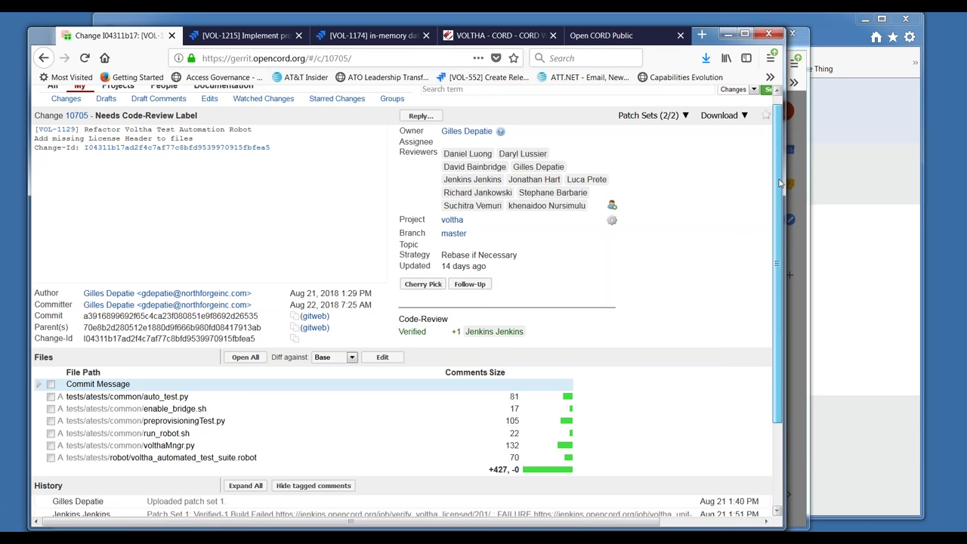
drag(779, 183, 782, 185)
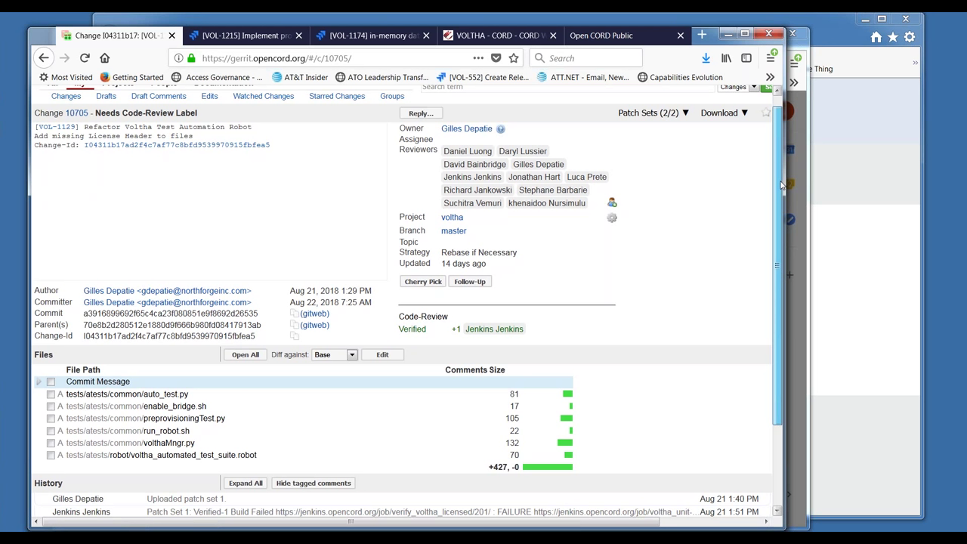
drag(782, 185, 783, 176)
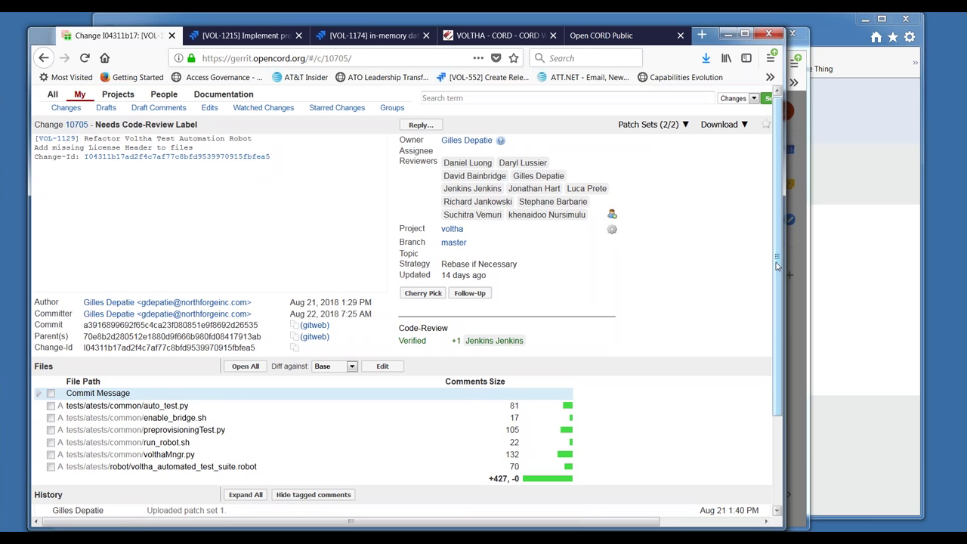
drag(777, 265, 778, 265)
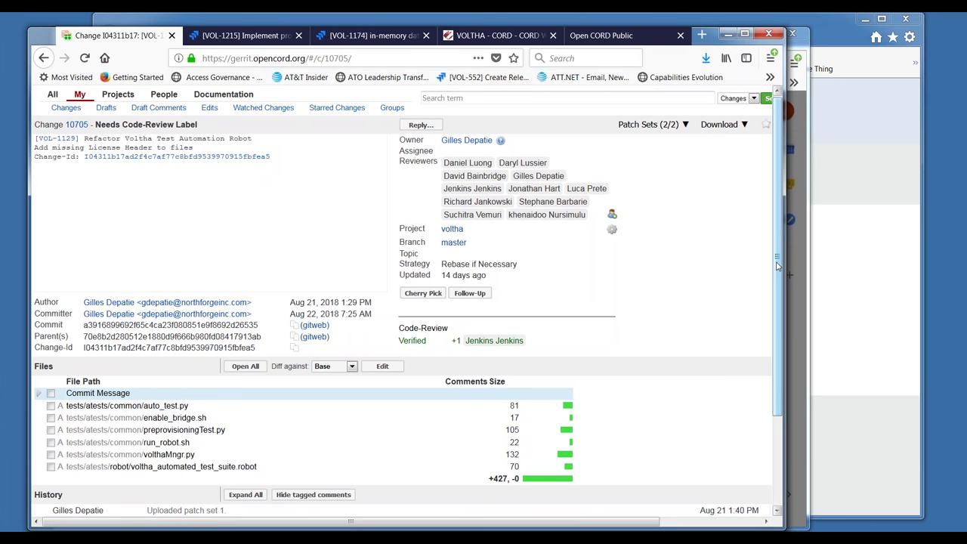
click(102, 78)
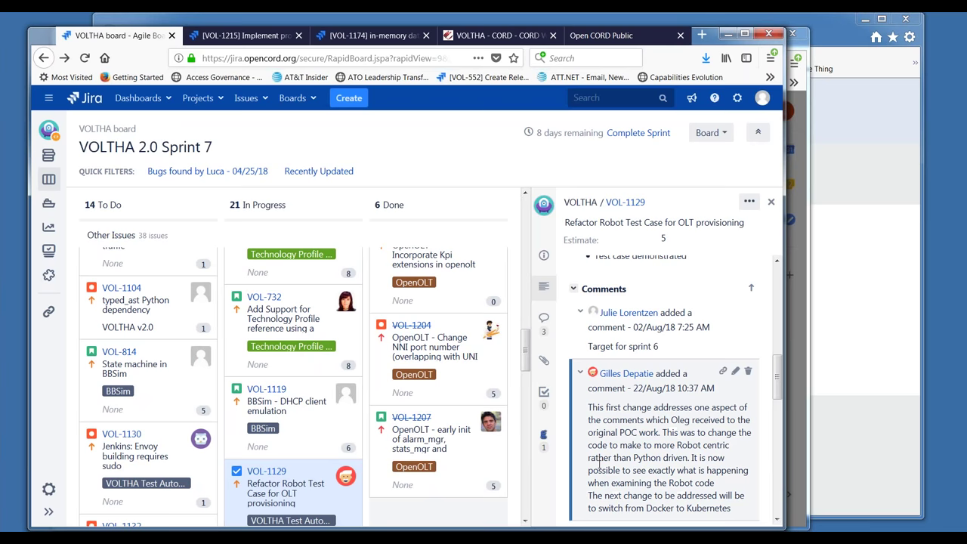
Open VOL-1022 'Reporting of ONU Registration IDs from VOLTHA' and read its description, people and comments
drag(526, 355, 528, 308)
scroll(528, 308, down, 2)
click(302, 349)
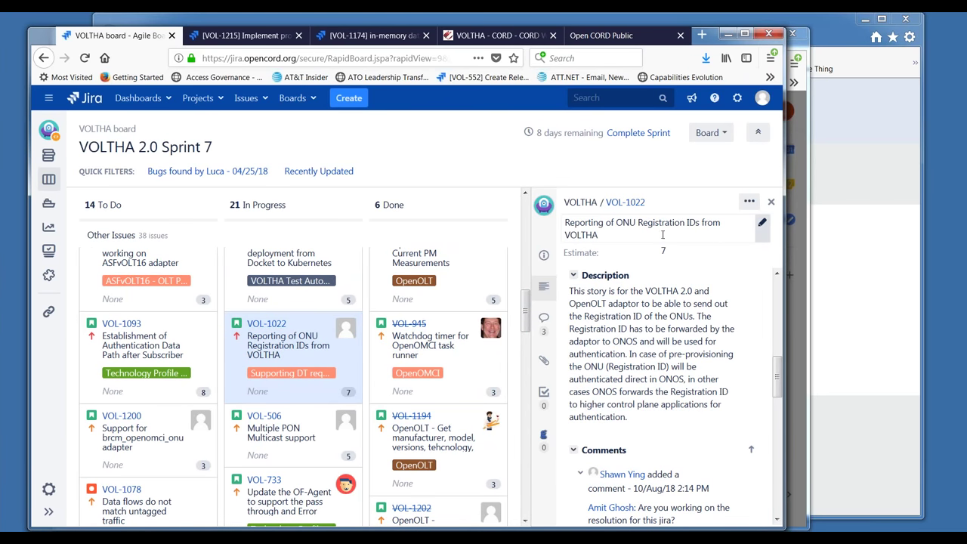
drag(781, 384, 784, 326)
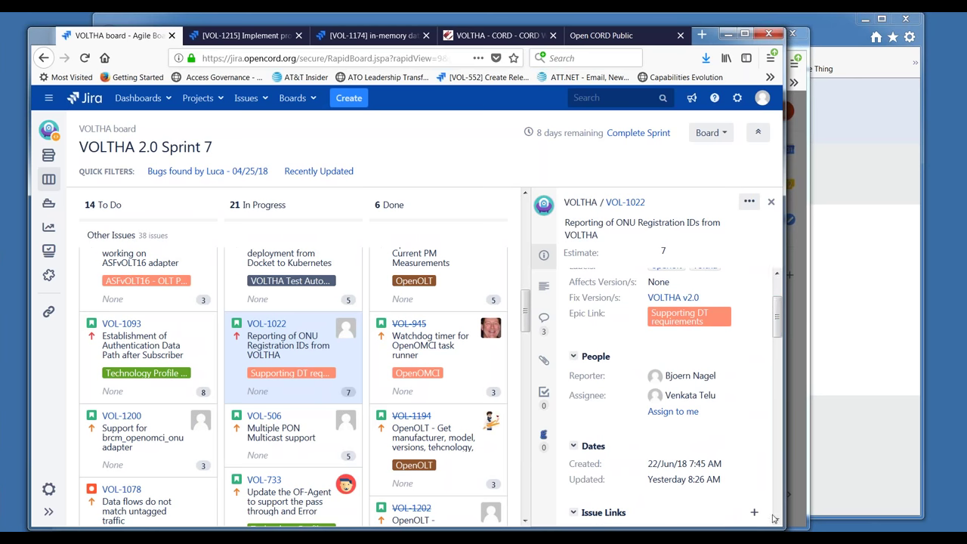
scroll(779, 512, down, 5)
scroll(779, 512, down, 5)
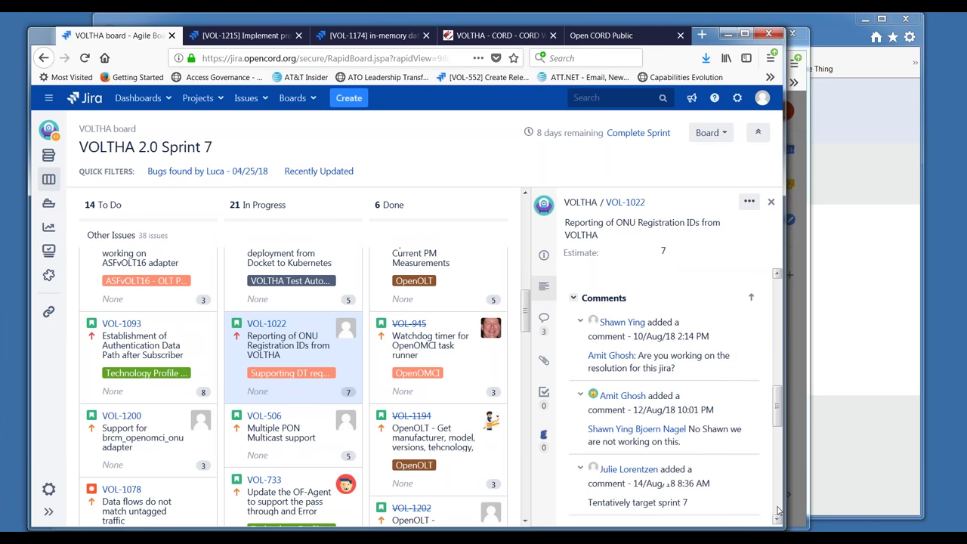
drag(779, 408, 778, 297)
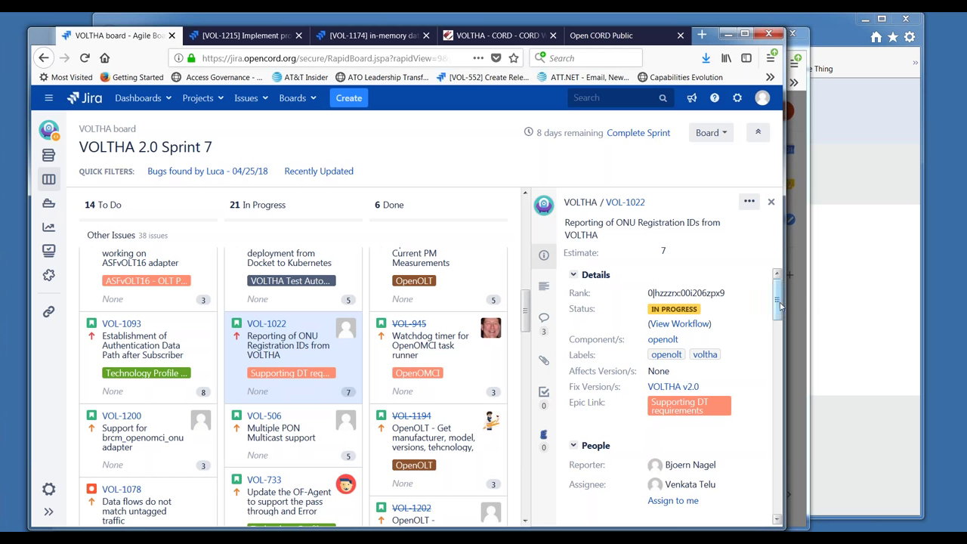
Show VOL-506 'Multiple PON Multicast support' details, then bring the Gmail agenda draft window forward
click(526, 521)
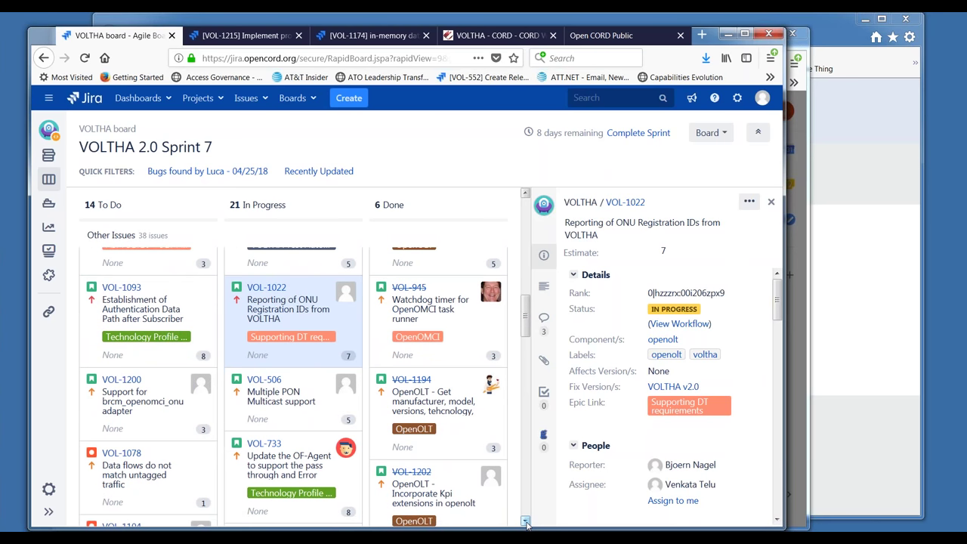
click(306, 399)
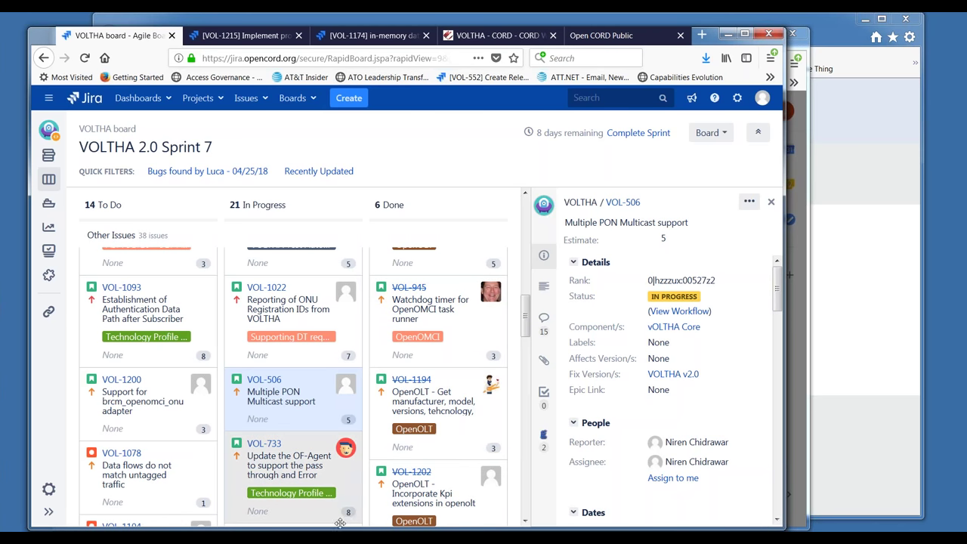
mouse_move(334, 538)
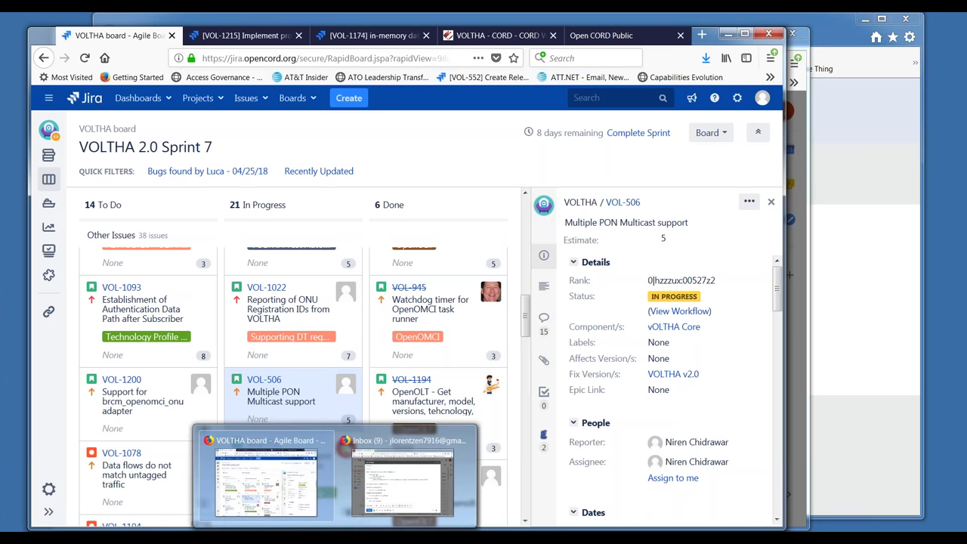
click(415, 444)
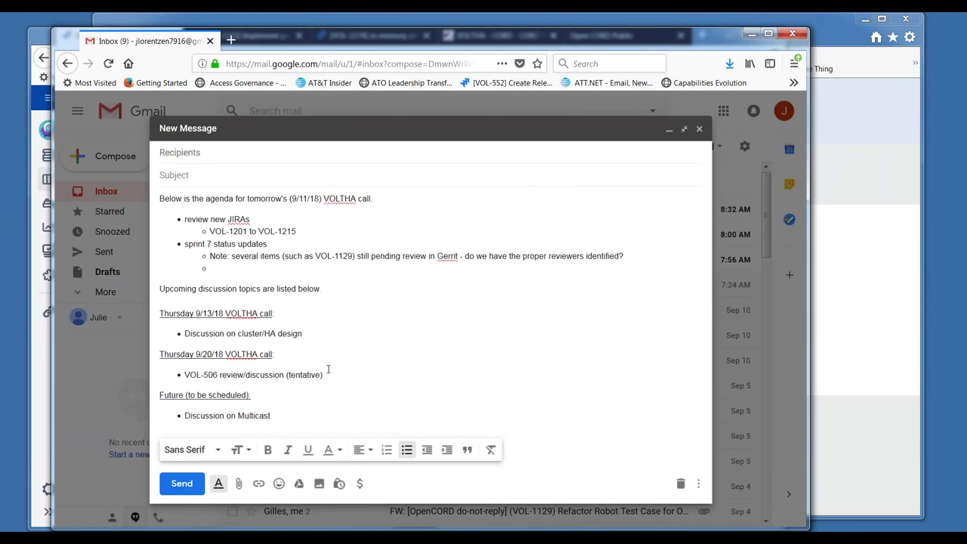
Highlight the Thursday 9/20/18 call and its tentative VOL-506 item in the draft, then return to Jira
drag(325, 375, 155, 357)
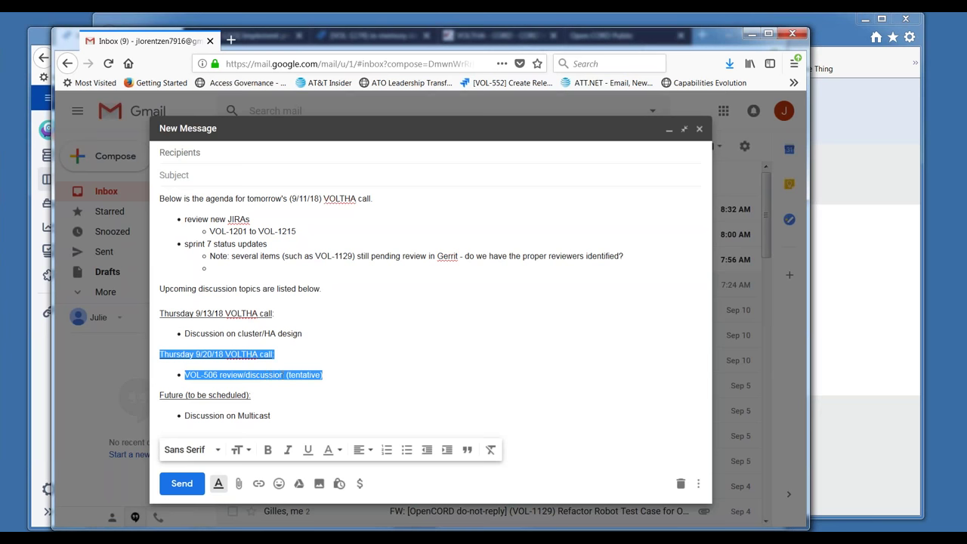
click(339, 389)
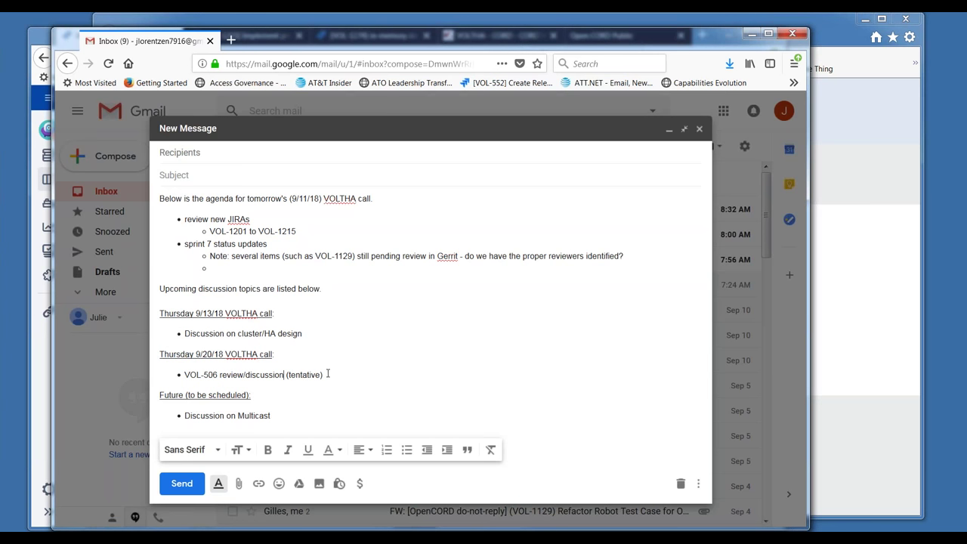
drag(327, 374, 151, 357)
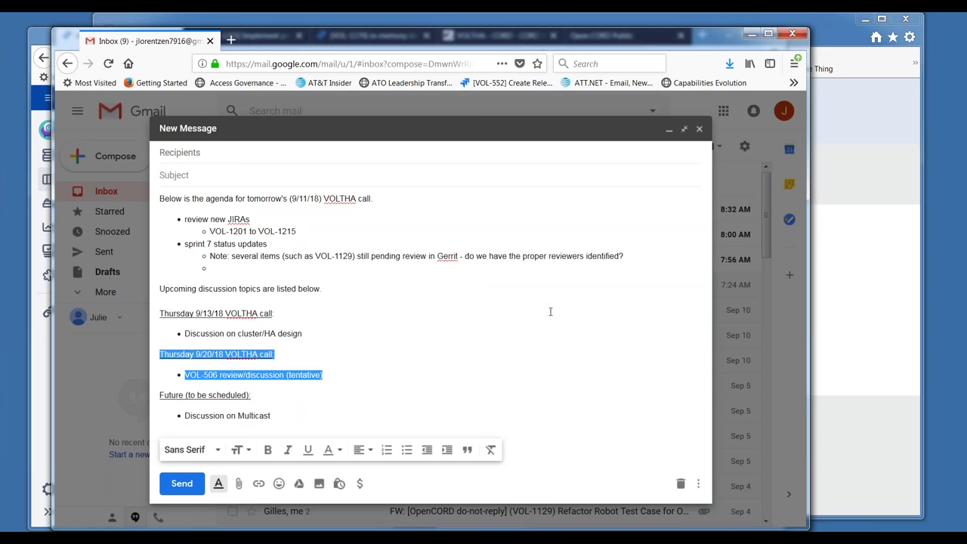
key(alt+Tab)
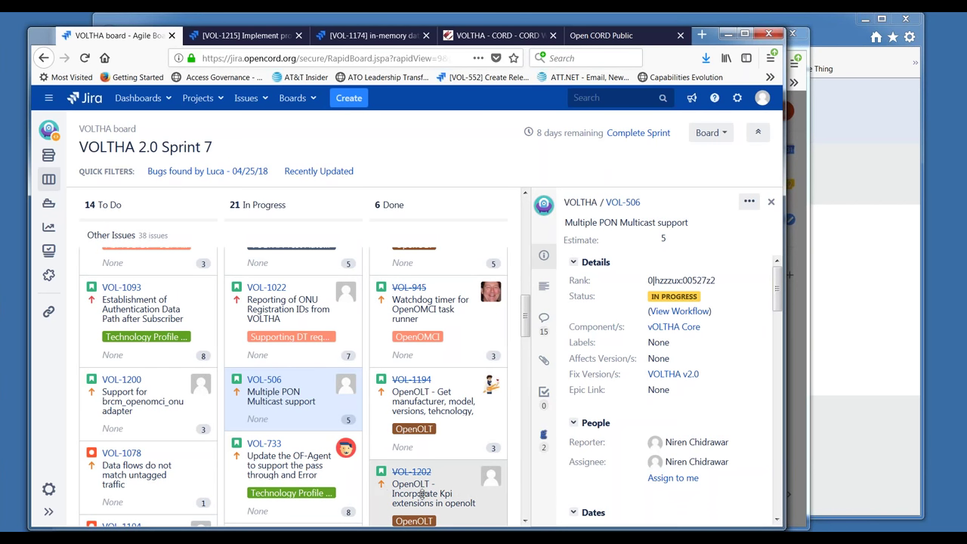
Open VOL-733 and follow the Gerrit change 10774 link in its latest comment
click(526, 521)
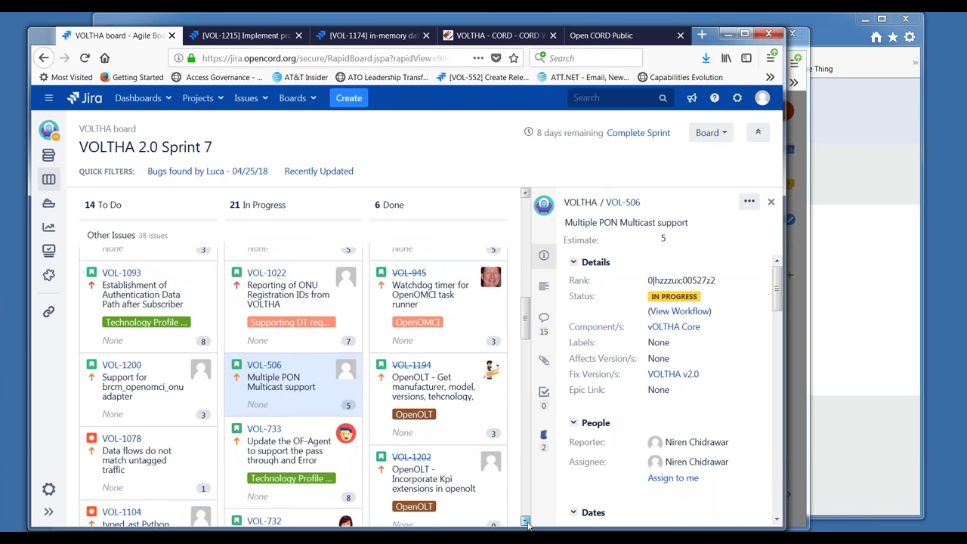
click(527, 521)
click(295, 355)
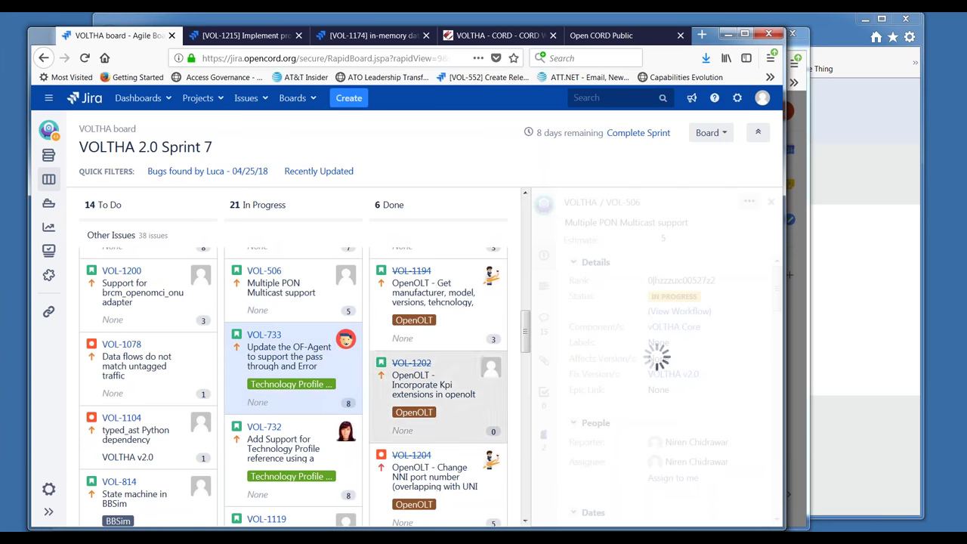
drag(776, 317, 806, 444)
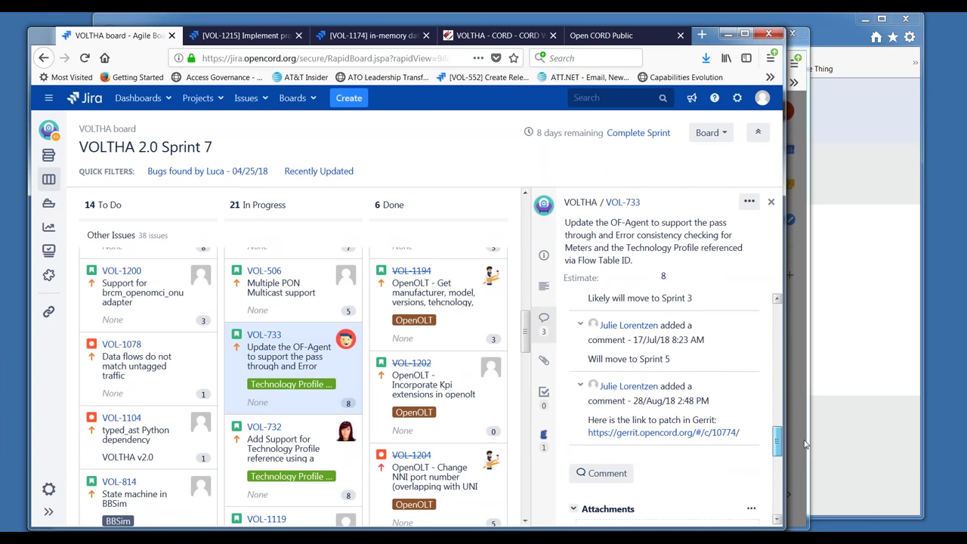
click(680, 435)
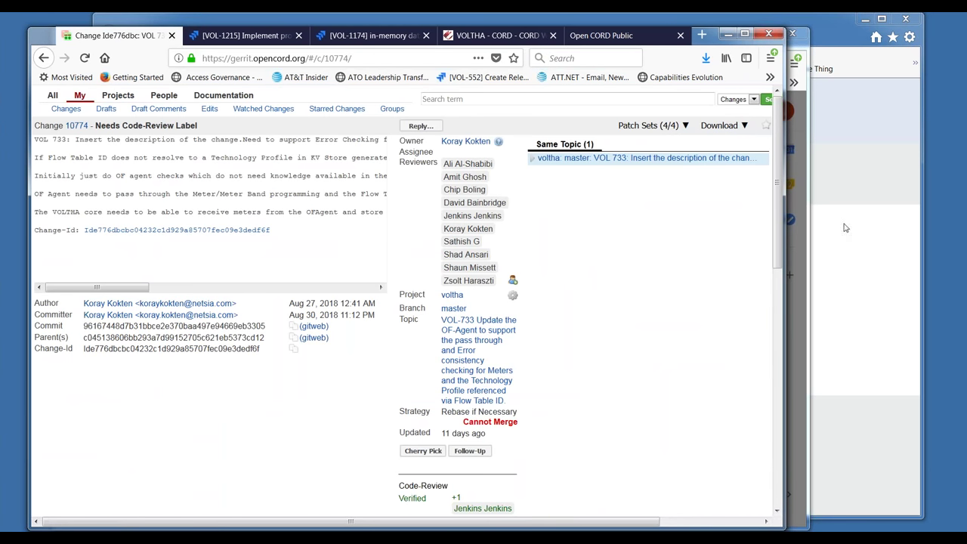
Review change 10774's files and history through Patch Set 4's Verified+1, then go back to Jira
drag(782, 225, 793, 487)
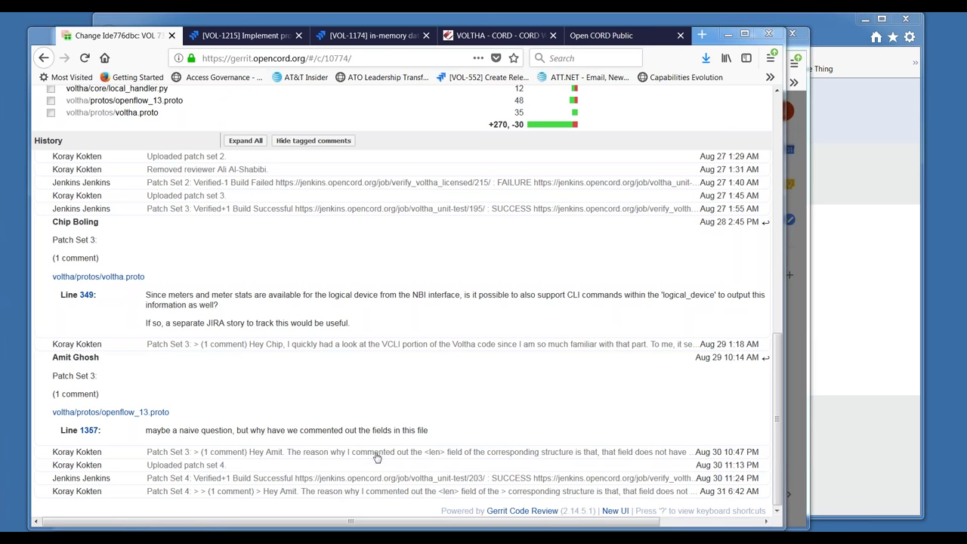
click(46, 59)
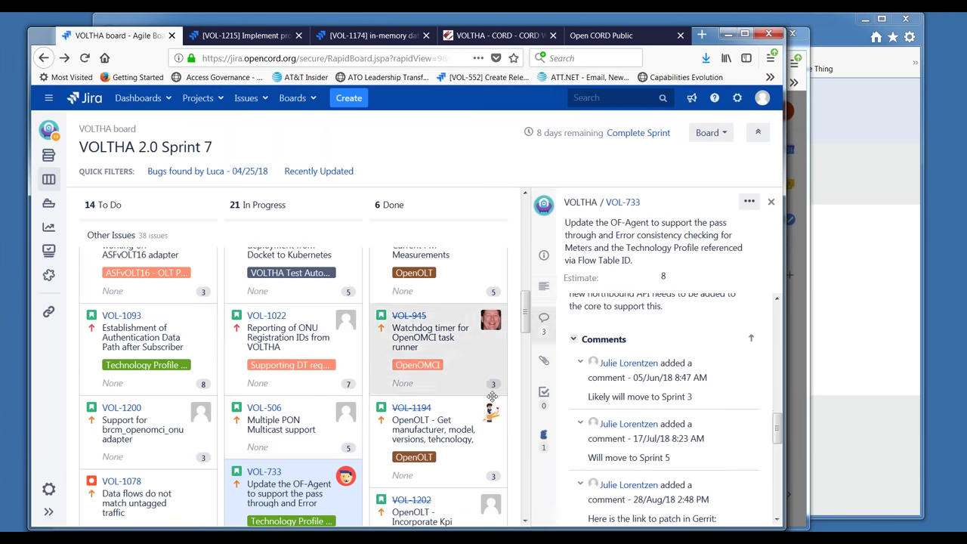
Scroll the board down until the VOL-732 card below VOL-733 is visible
click(526, 523)
click(526, 522)
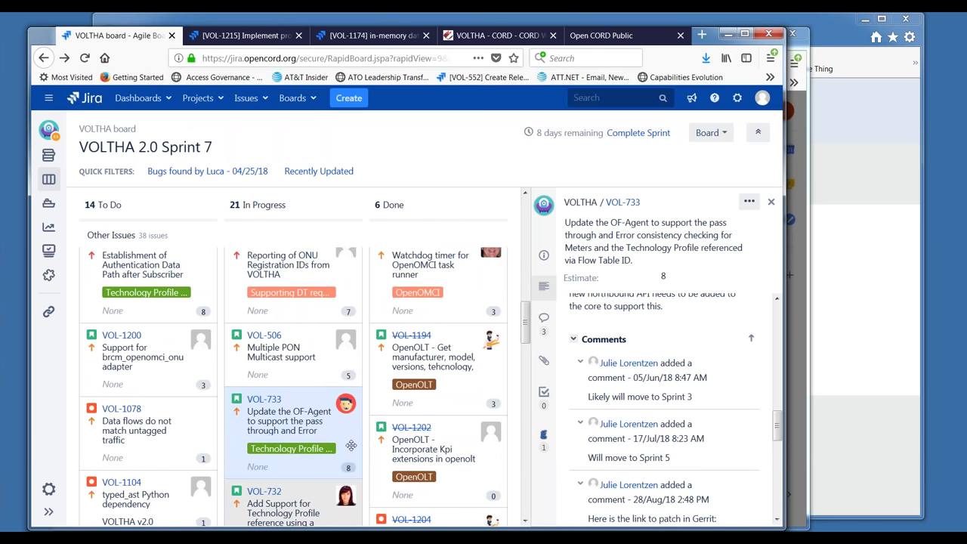
click(526, 522)
click(526, 522)
click(525, 522)
click(526, 521)
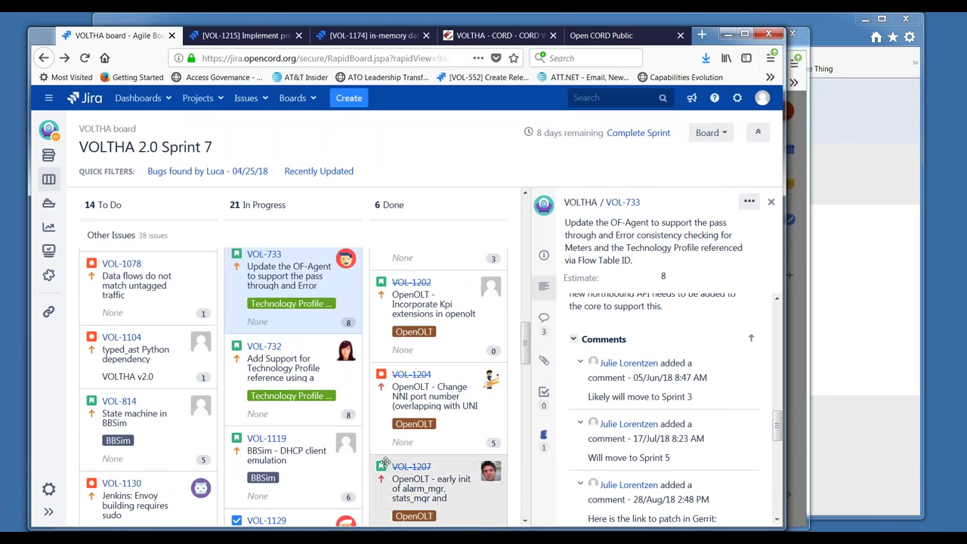
click(289, 362)
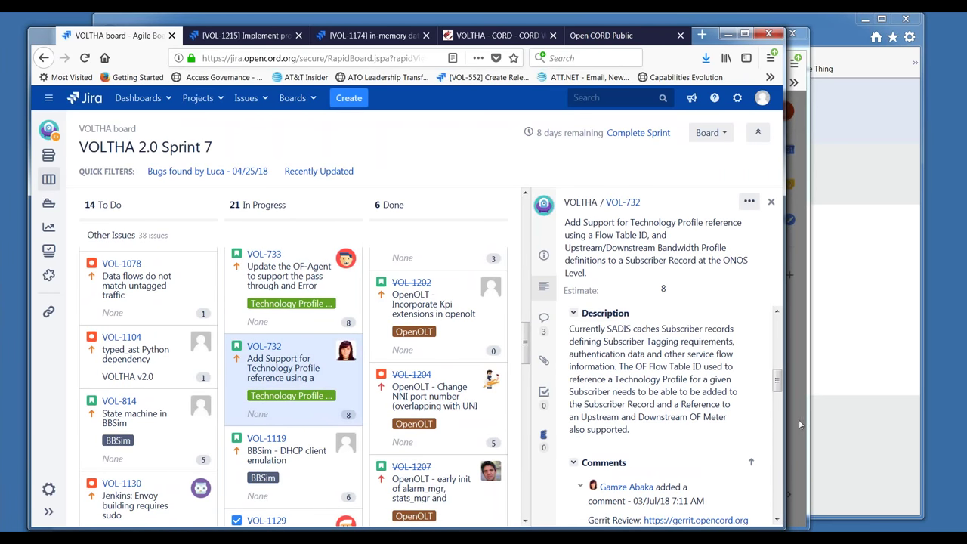
drag(778, 382, 778, 422)
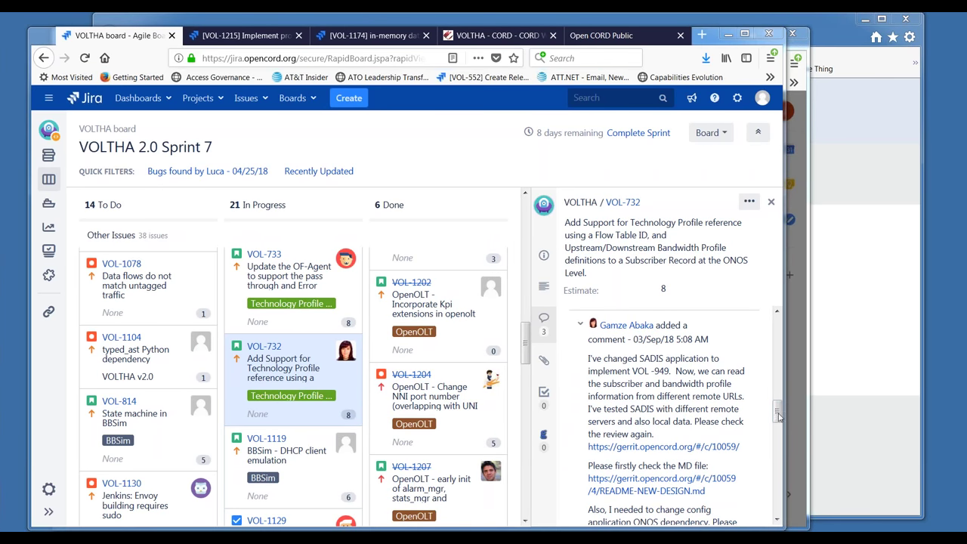
drag(778, 415, 778, 453)
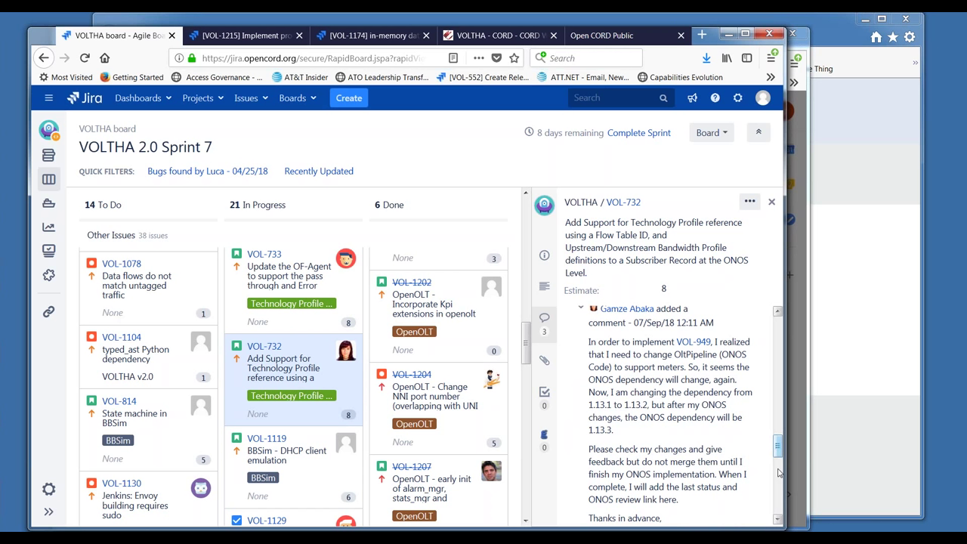
click(778, 521)
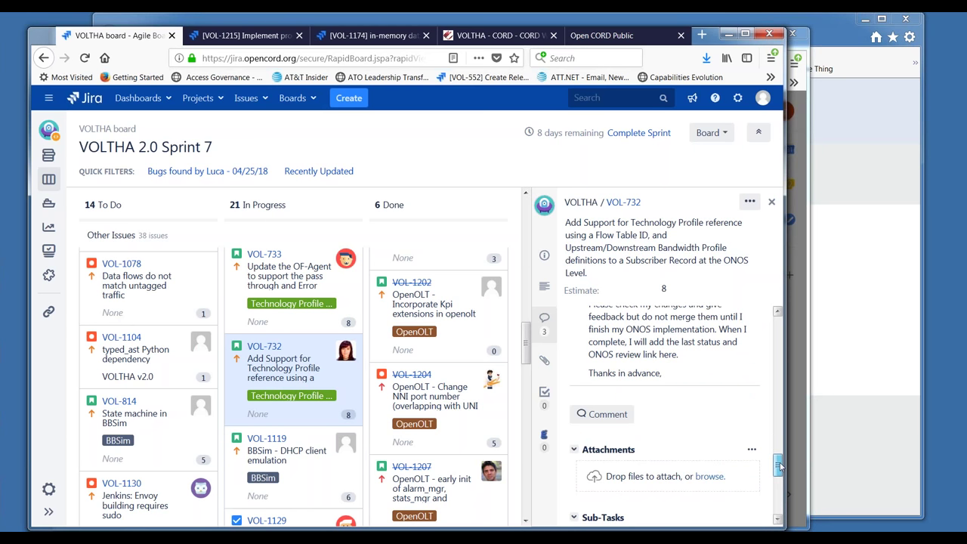
scroll(779, 488, up, 4)
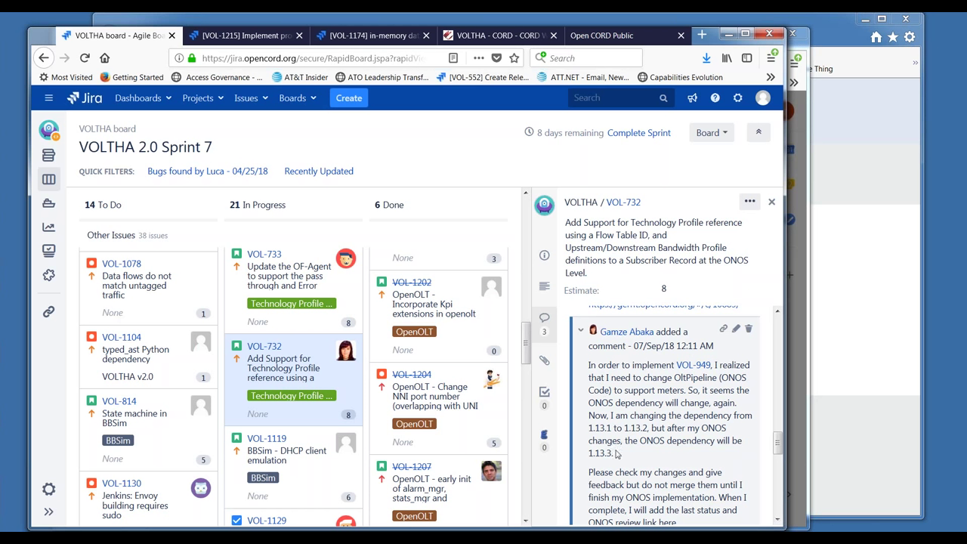
drag(687, 390, 717, 455)
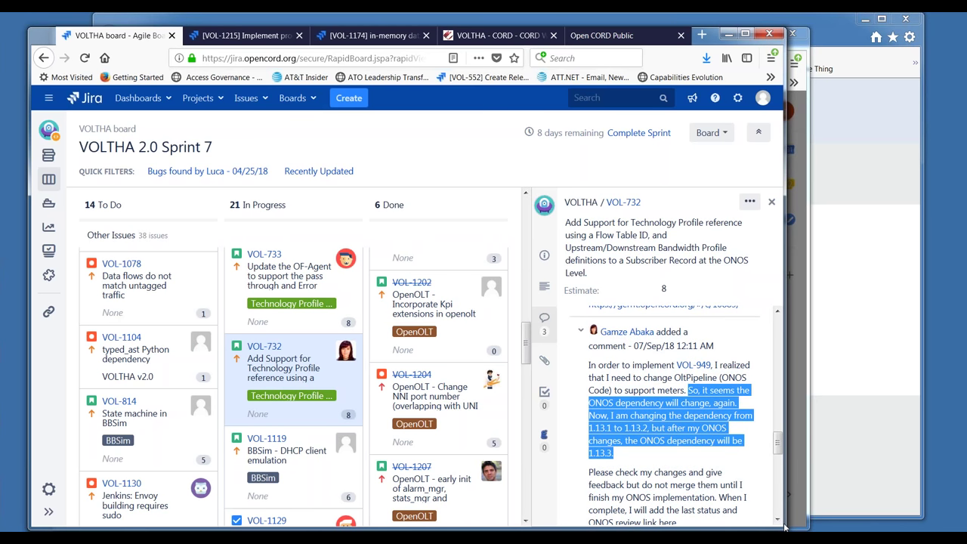
click(728, 493)
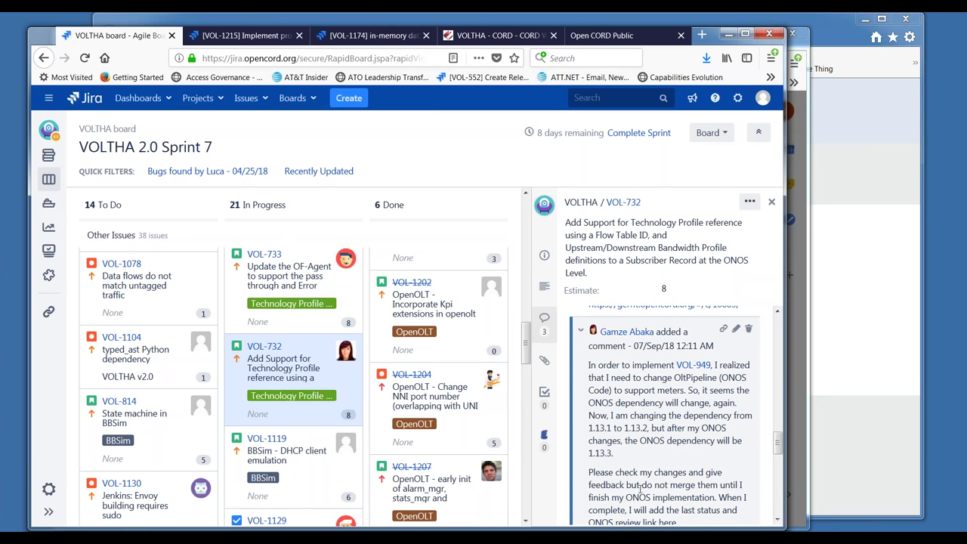
drag(591, 473, 716, 499)
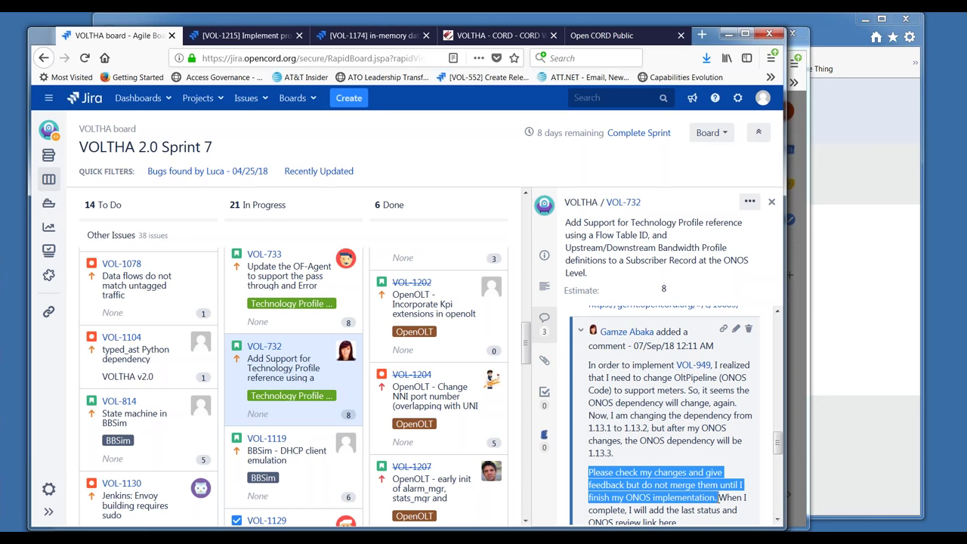
click(778, 522)
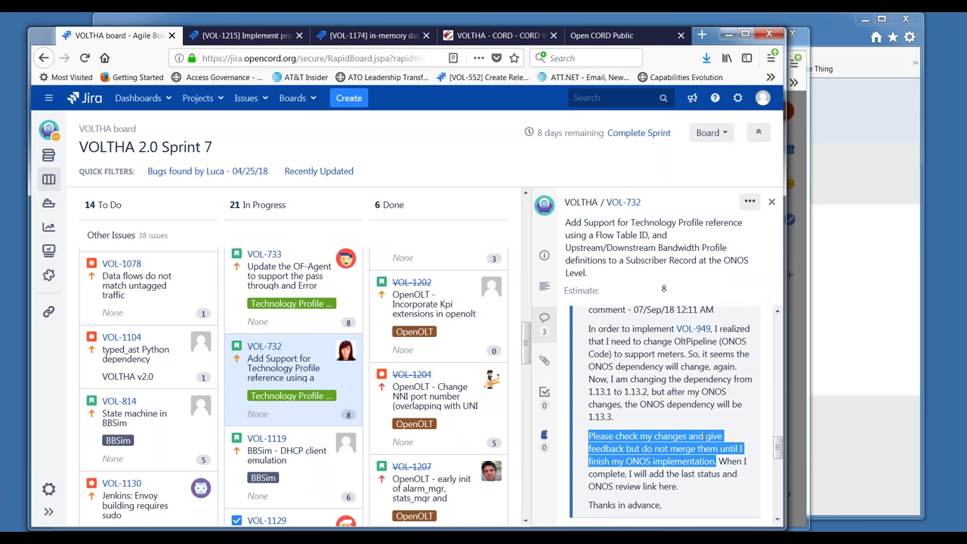
click(703, 449)
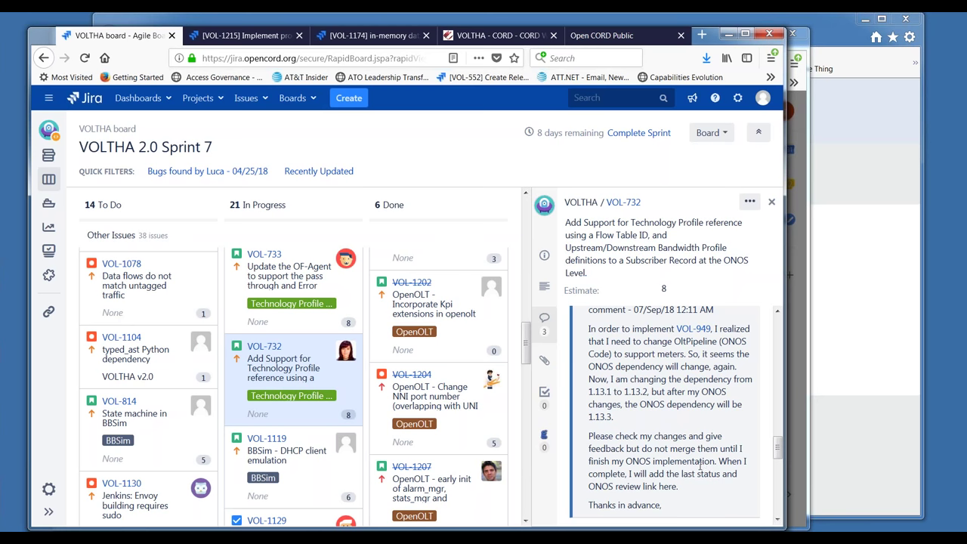
Read VOL-1119 'BBSim - DHCP client emulation' comments and details, then open the VOL-1129 card
click(526, 522)
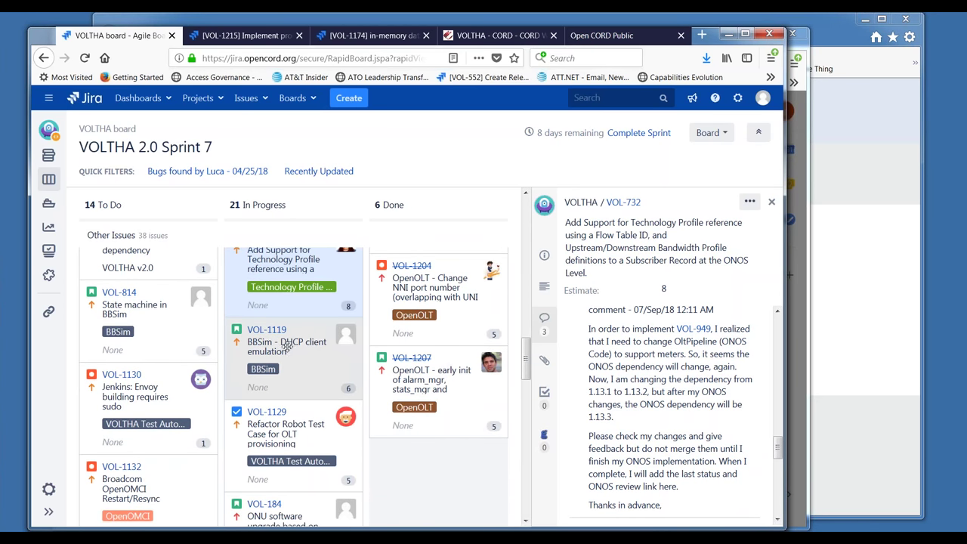
click(288, 348)
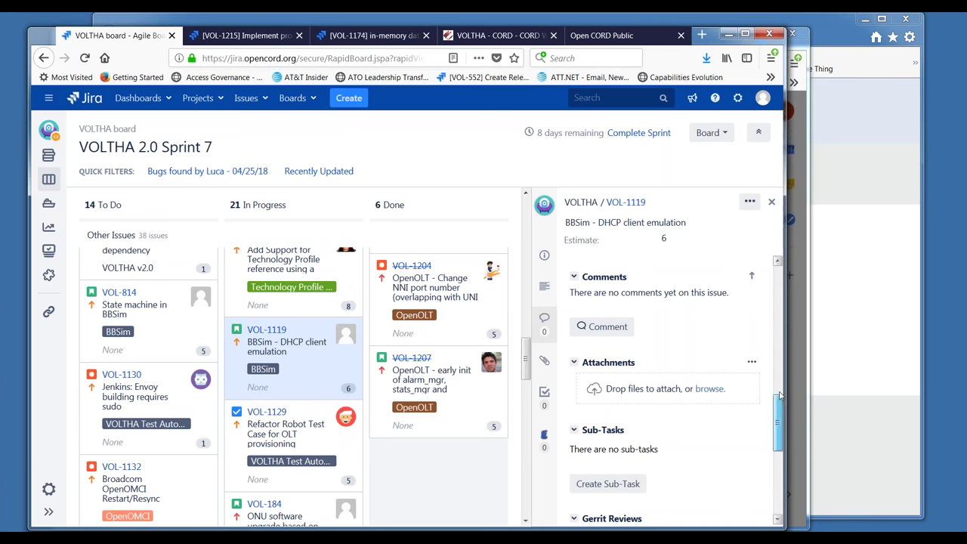
drag(779, 414, 783, 290)
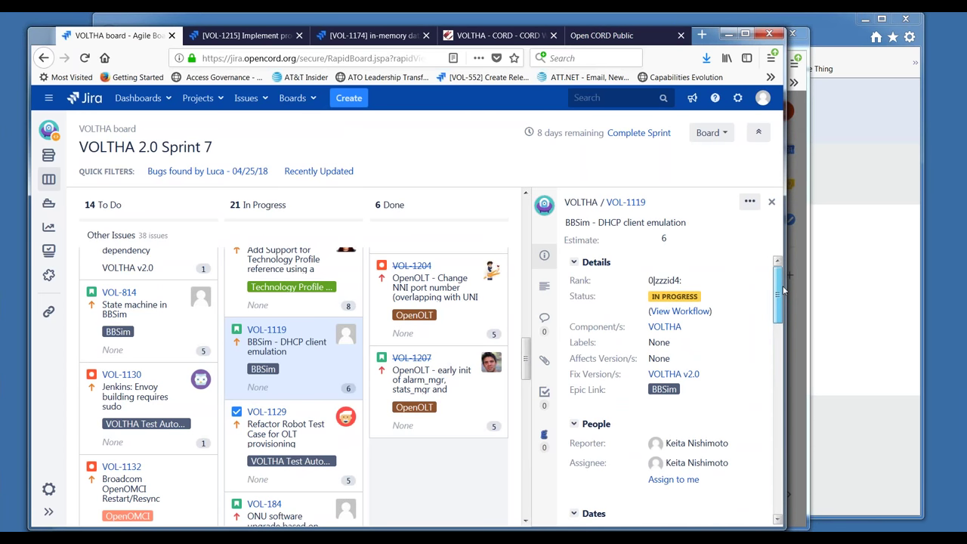
drag(782, 291, 791, 320)
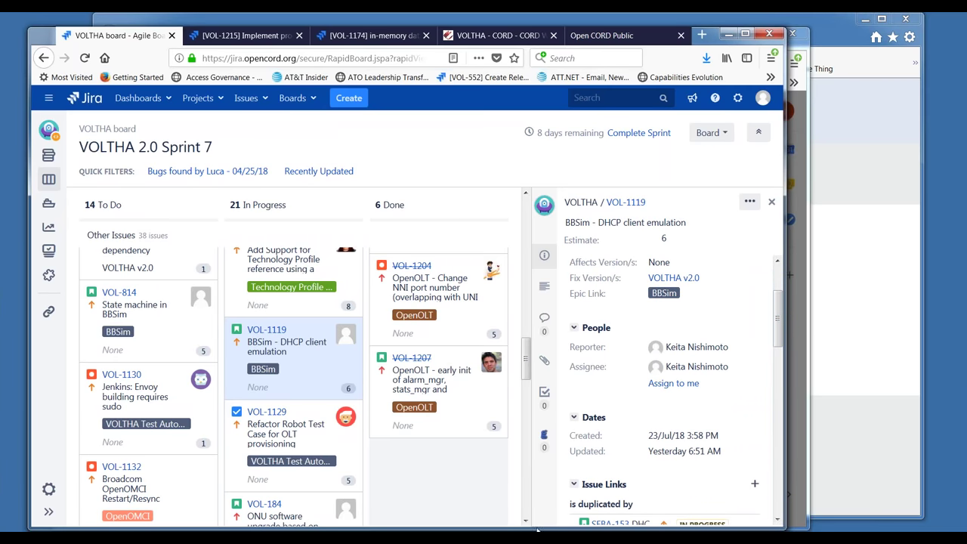
scroll(525, 523, down, 3)
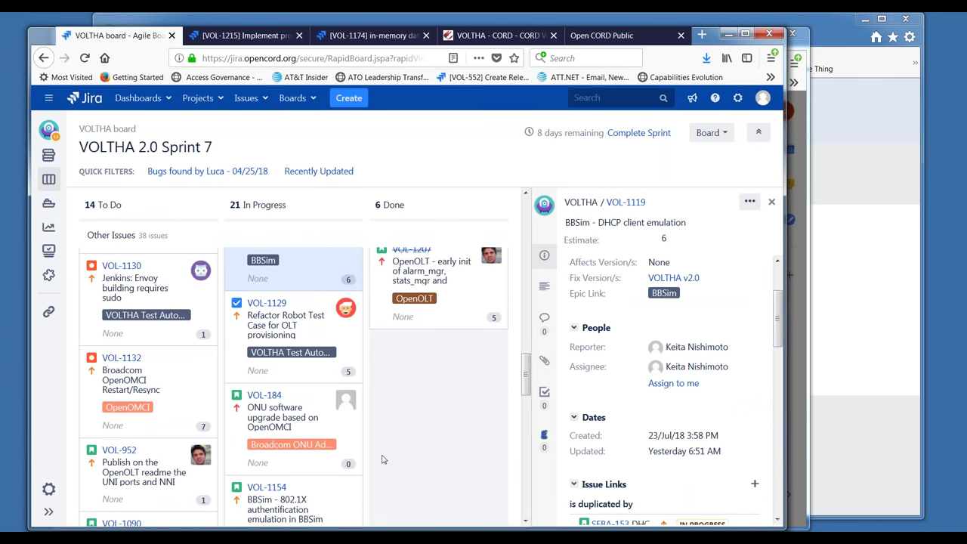
click(287, 325)
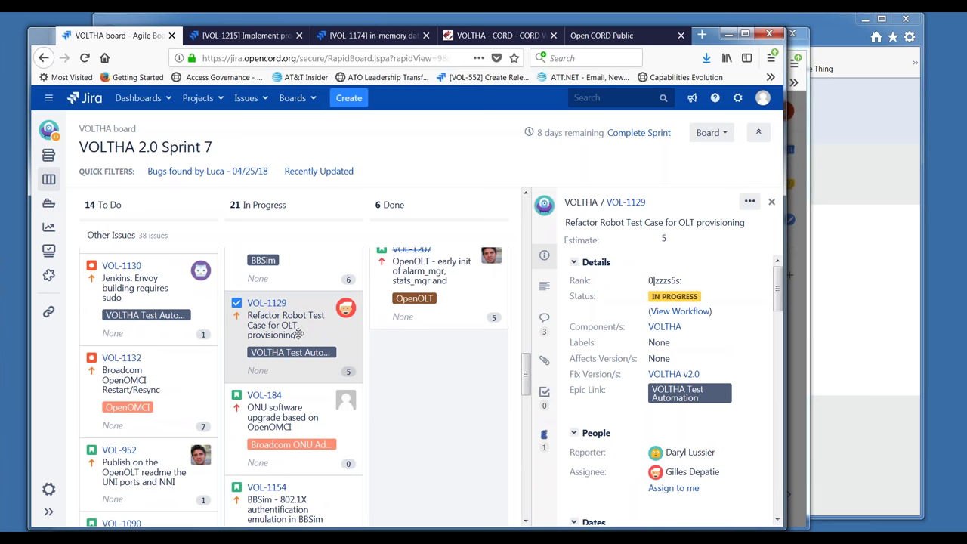
Open the VOL-184 ONU software upgrade card and bring its two comments, including Gerrit change 10505, into view
click(297, 427)
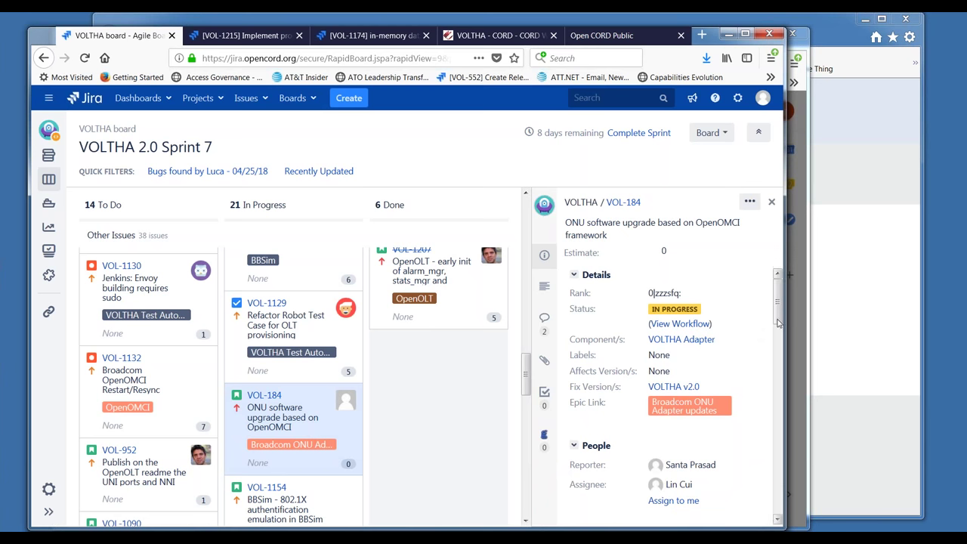
mouse_move(780, 307)
mouse_down()
mouse_move(780, 325)
mouse_move(781, 294)
mouse_up()
drag(782, 313, 775, 426)
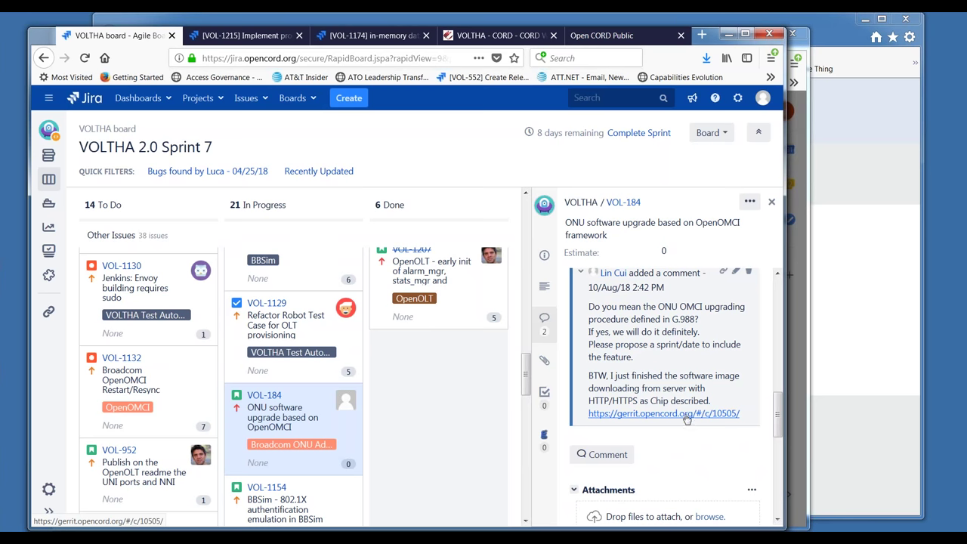
drag(780, 424, 783, 406)
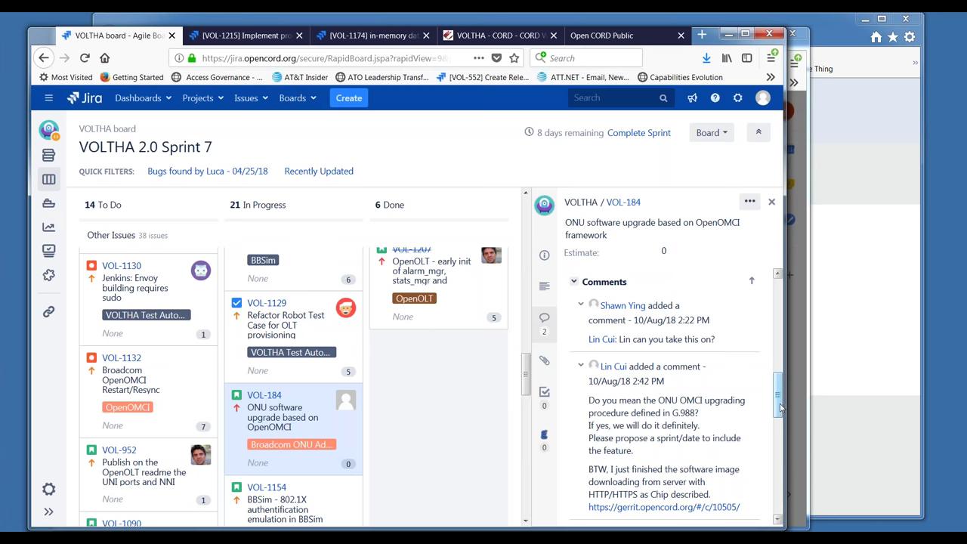
drag(780, 408, 781, 410)
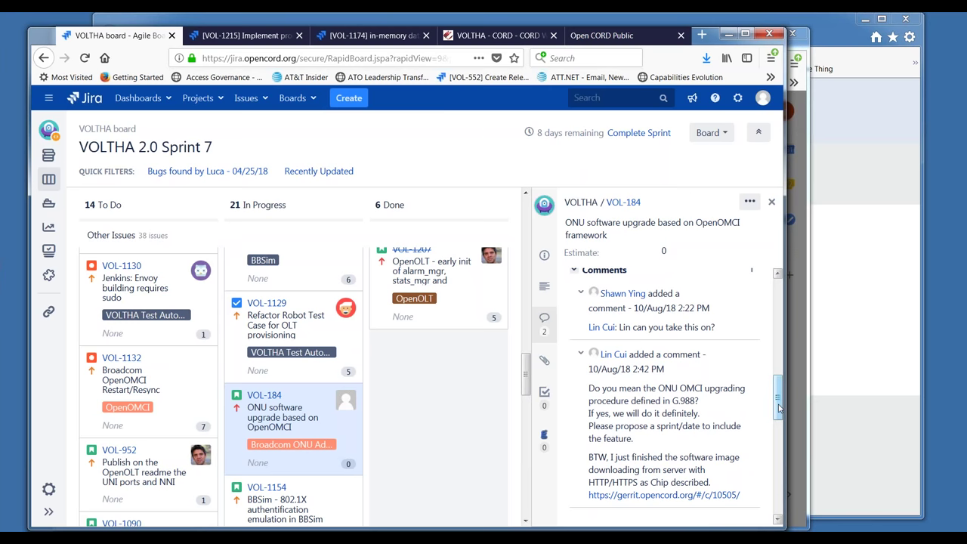
Scroll the Sprint 7 board further down
click(527, 521)
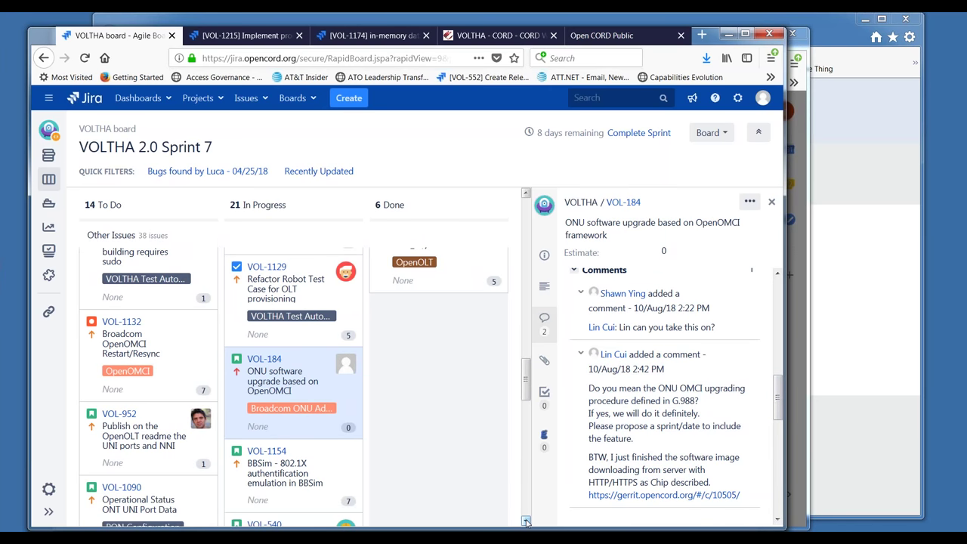
click(527, 522)
click(526, 522)
click(527, 521)
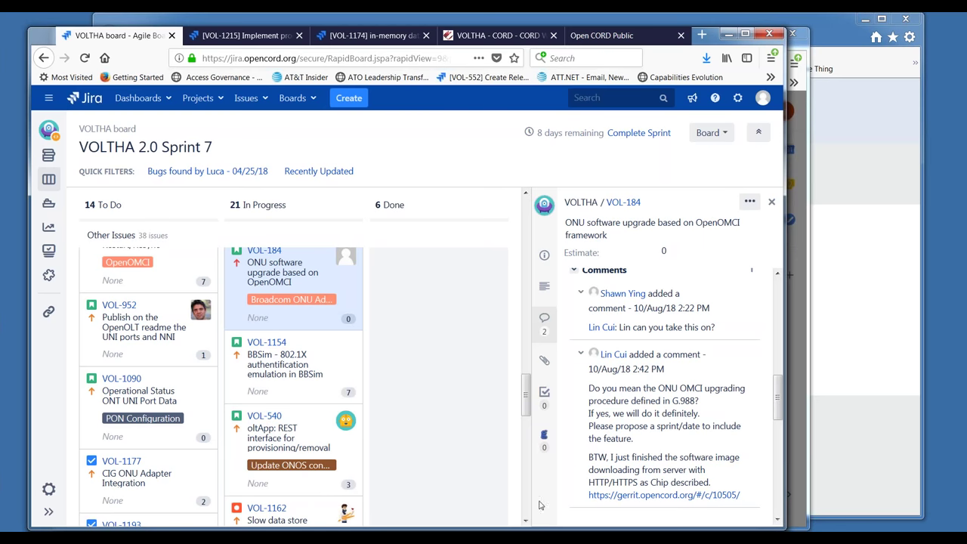
click(527, 521)
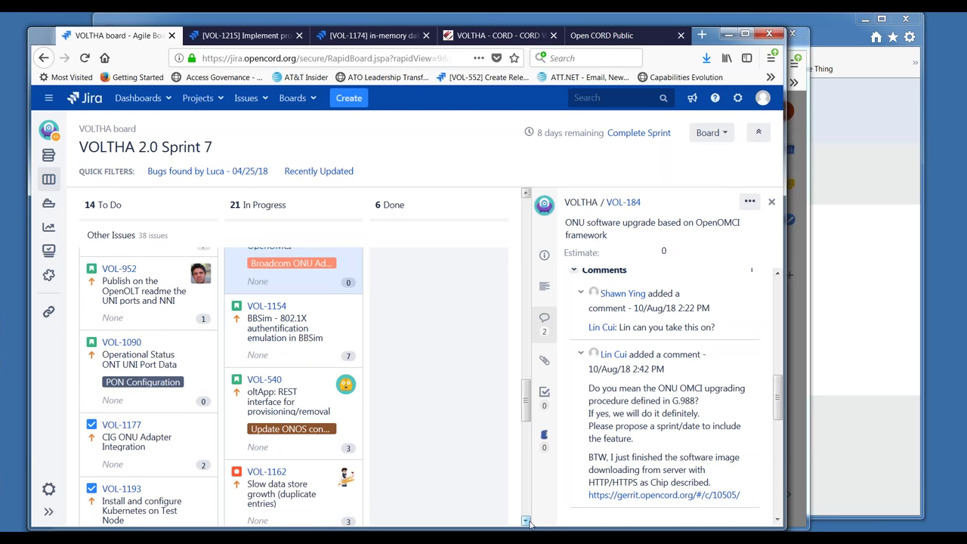
Look over the VOL-1154 802.1X authentication emulation card, then select the VOL-540 oltApp REST interface card
click(309, 339)
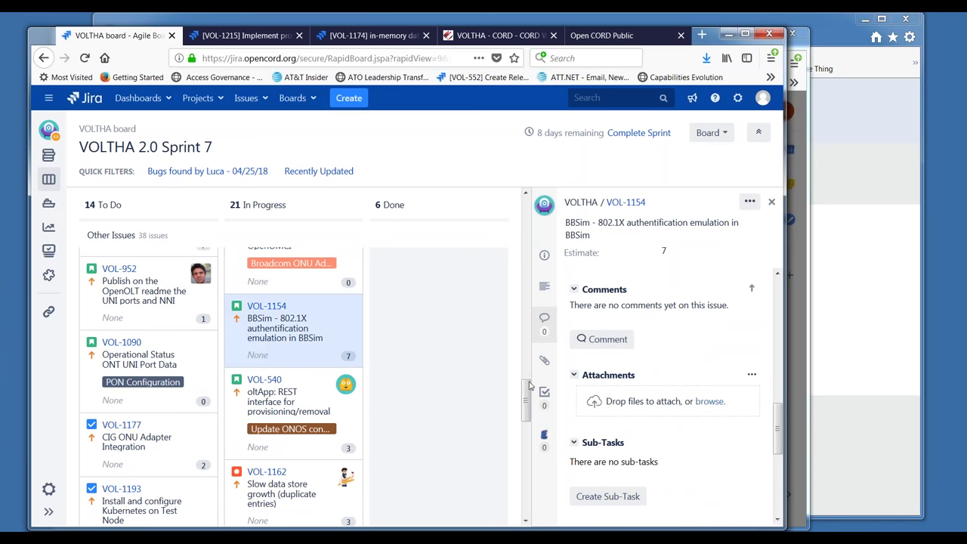
drag(777, 445, 787, 310)
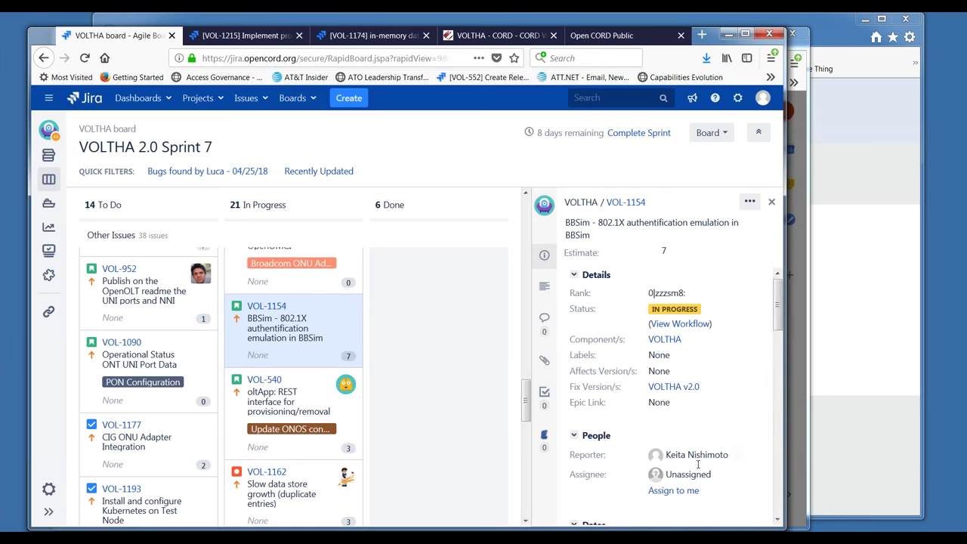
click(283, 407)
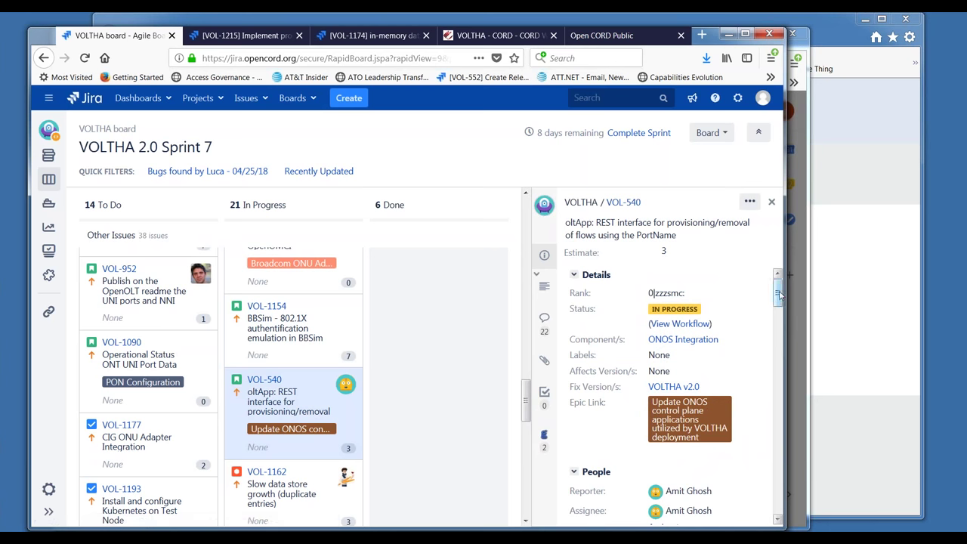
Review VOL-540's comments and Gerrit Reviews, then bring up the VOL-1162 card lower on the board
drag(779, 296, 806, 453)
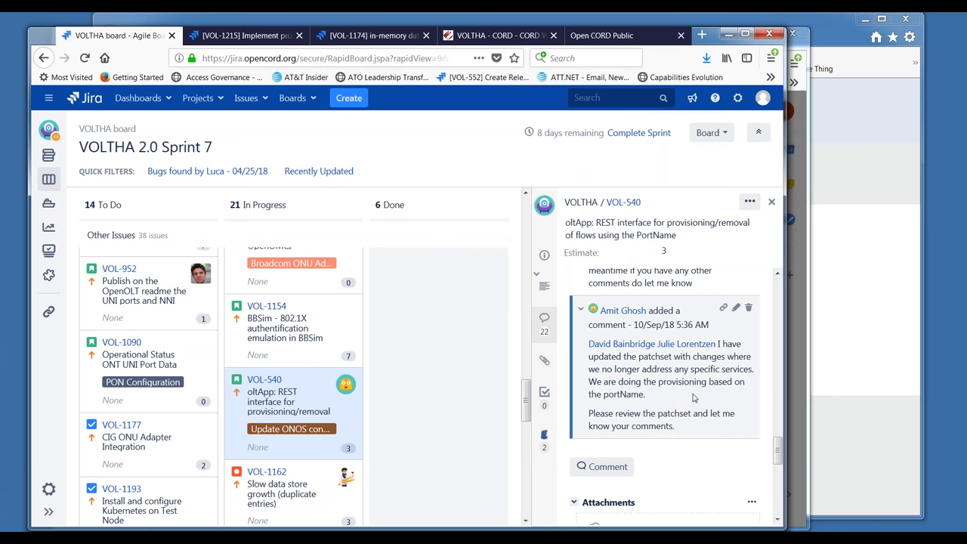
drag(778, 452, 788, 495)
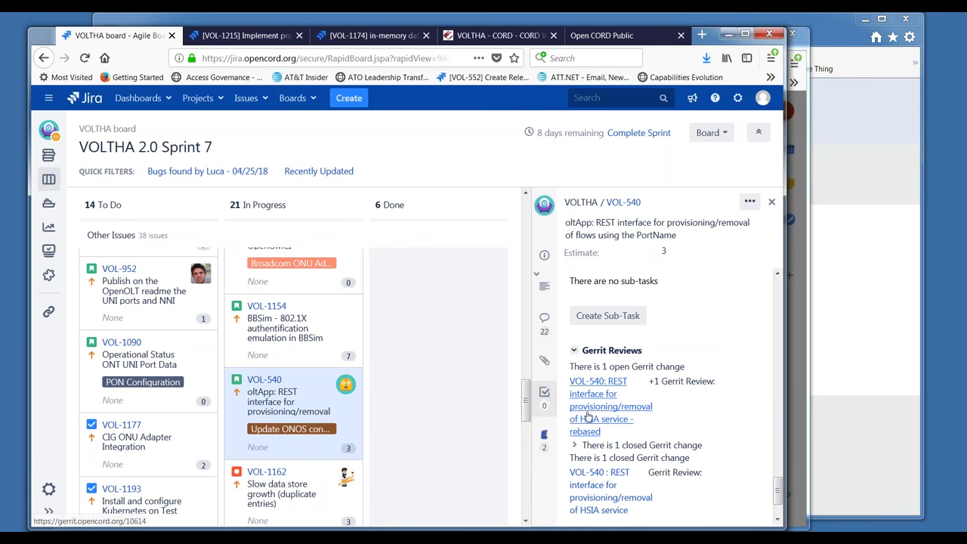
click(526, 521)
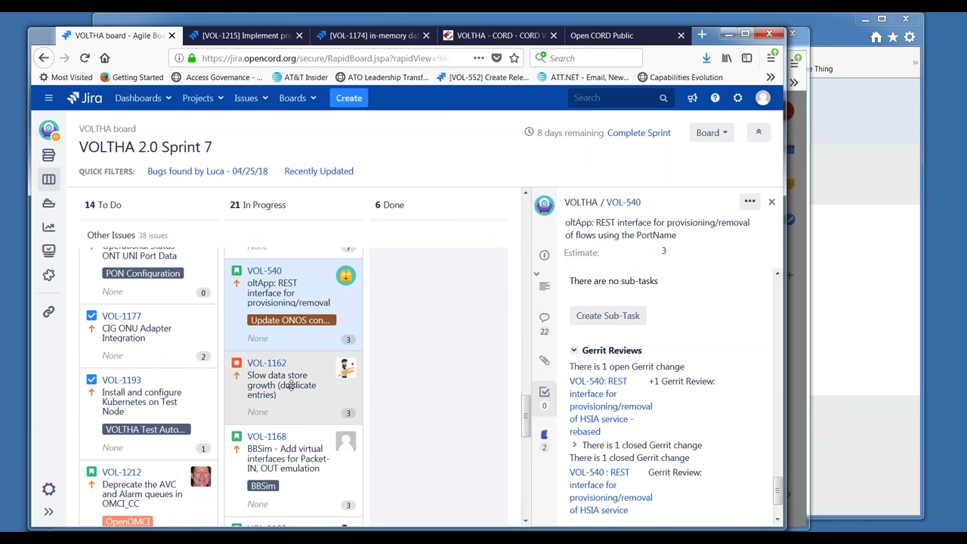
click(287, 383)
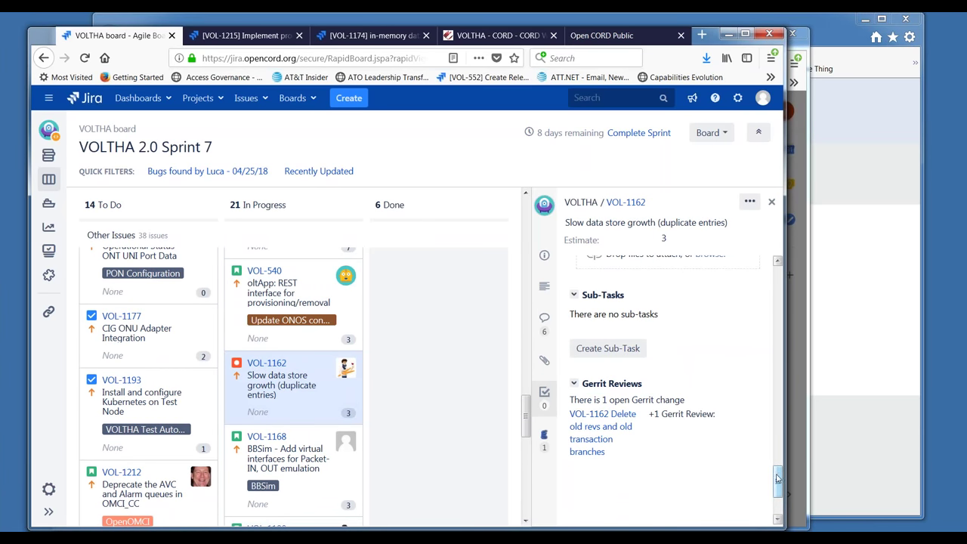
drag(779, 479, 773, 436)
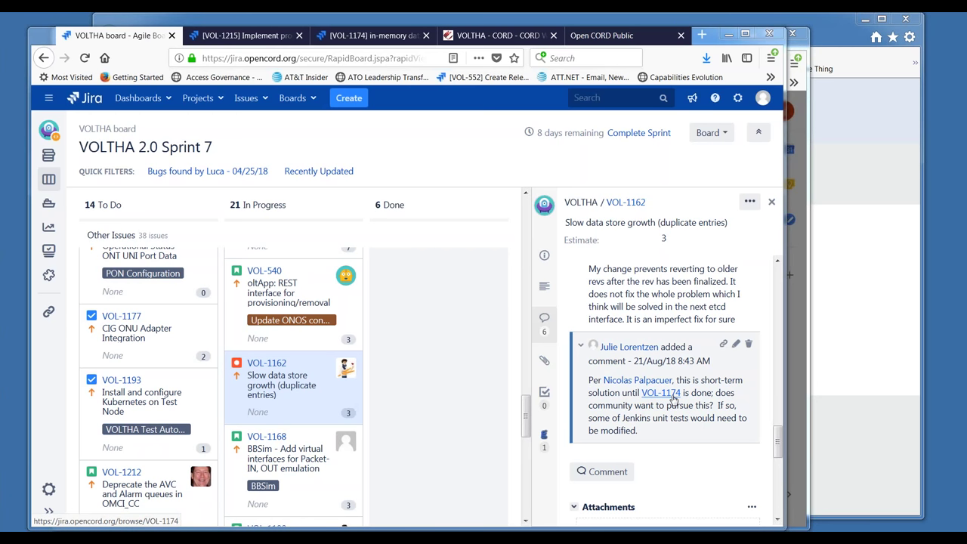
mouse_move(669, 400)
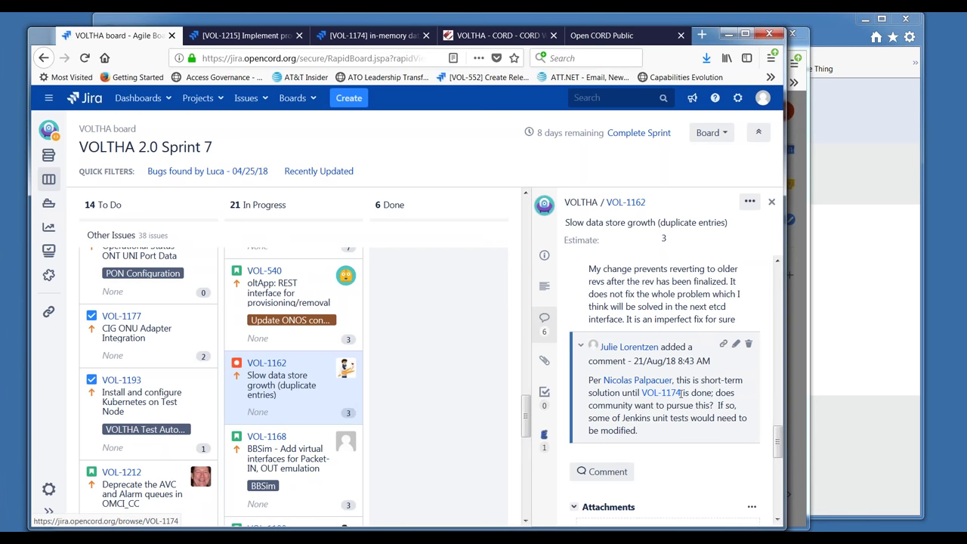
click(375, 35)
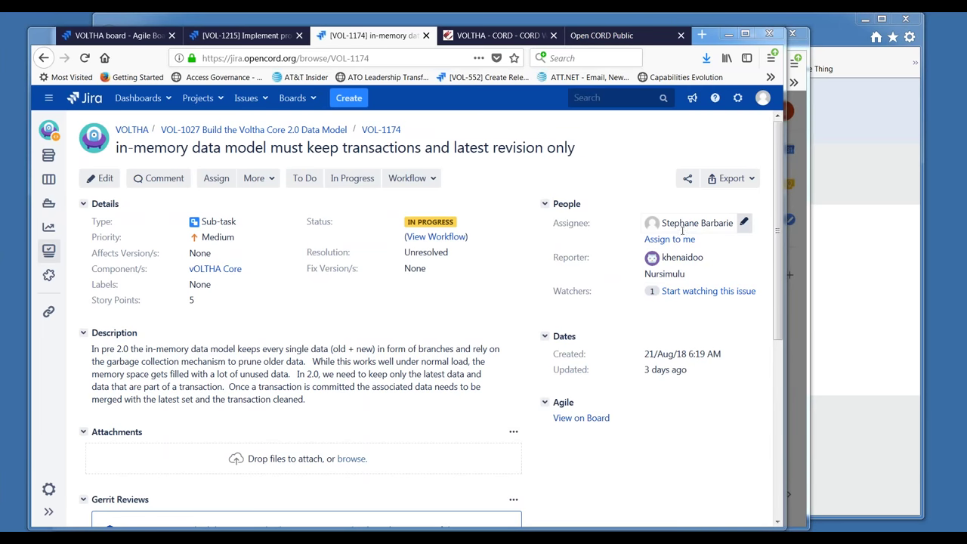
mouse_move(694, 229)
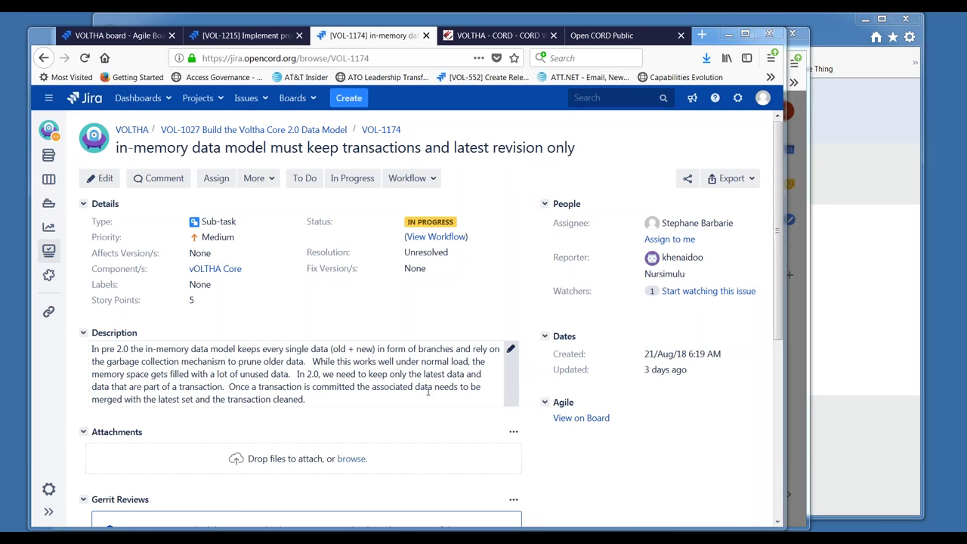
click(369, 397)
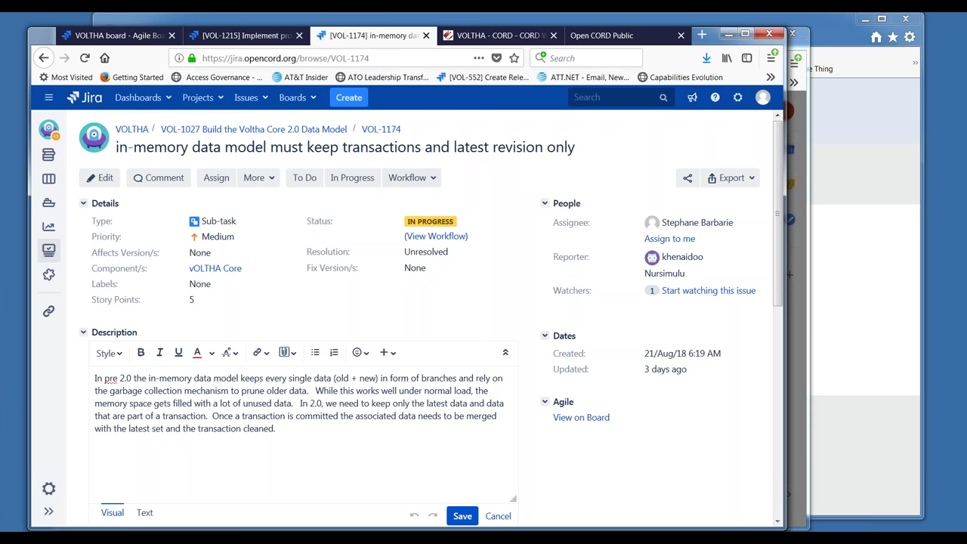
key(ctrl+1)
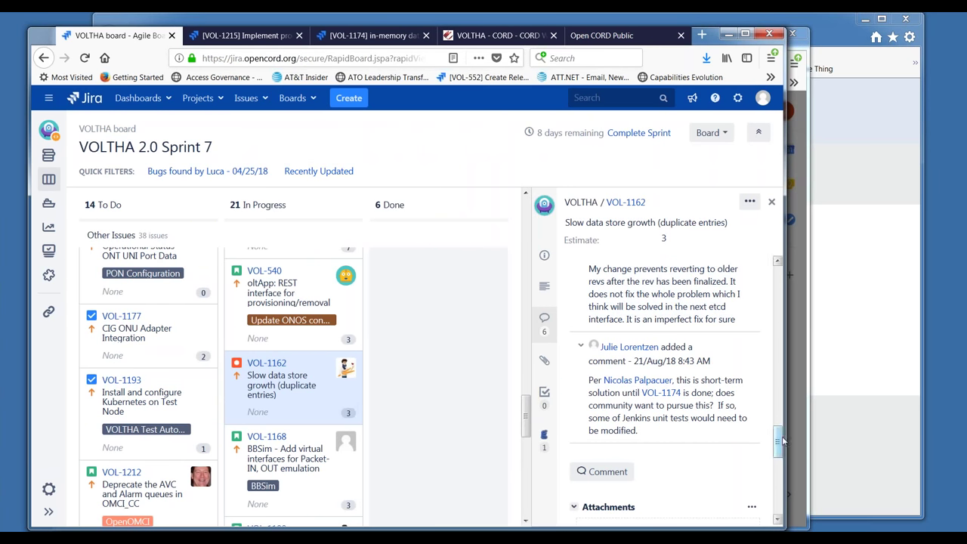
scroll(782, 445, down, 1)
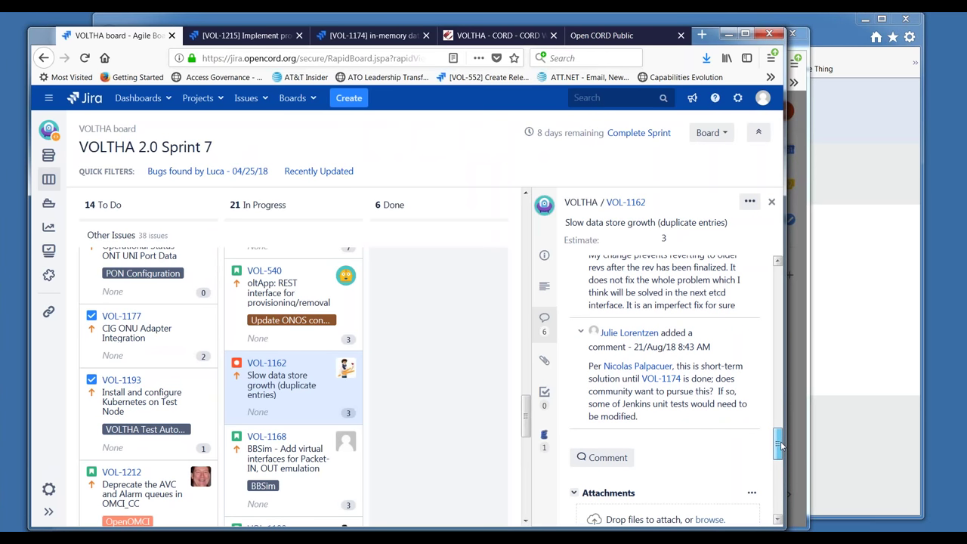
scroll(781, 446, down, 2)
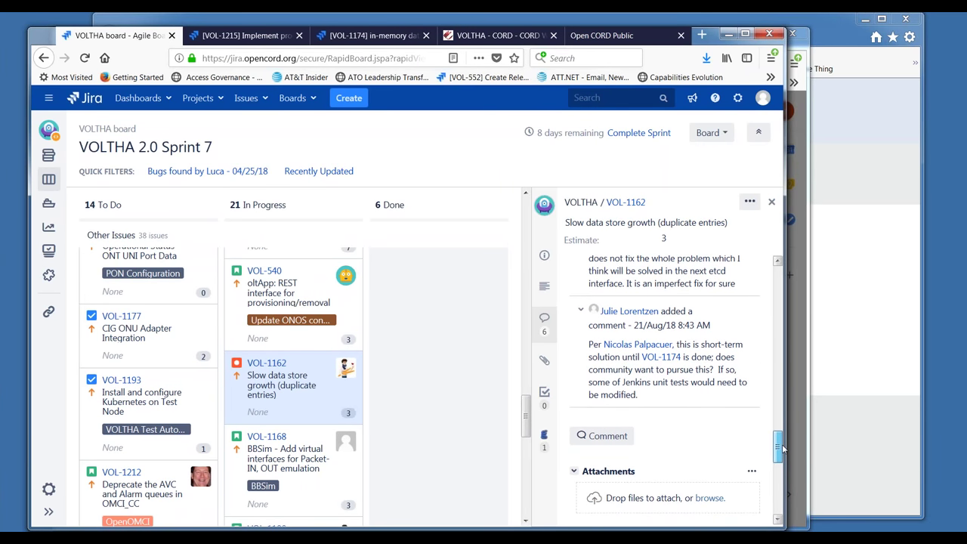
scroll(781, 448, up, 1)
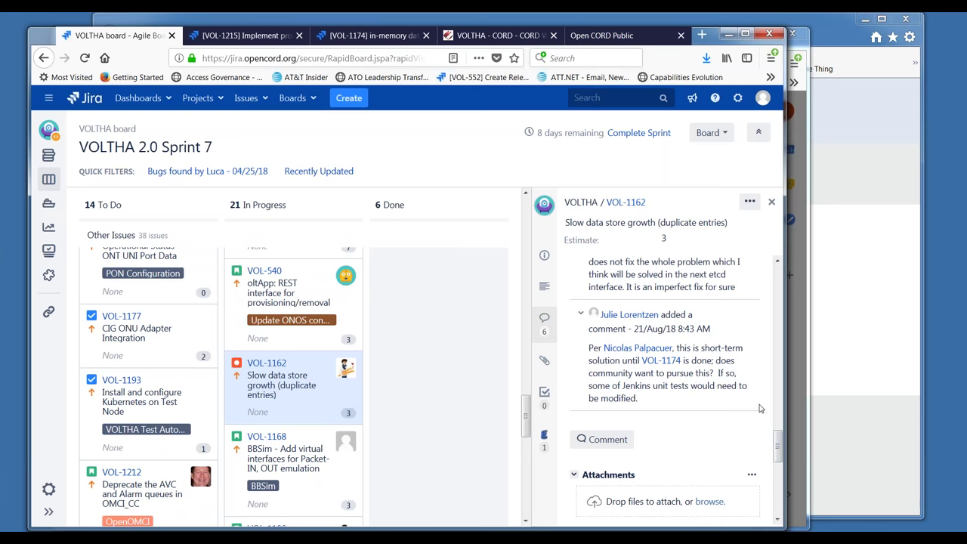
drag(779, 452, 783, 435)
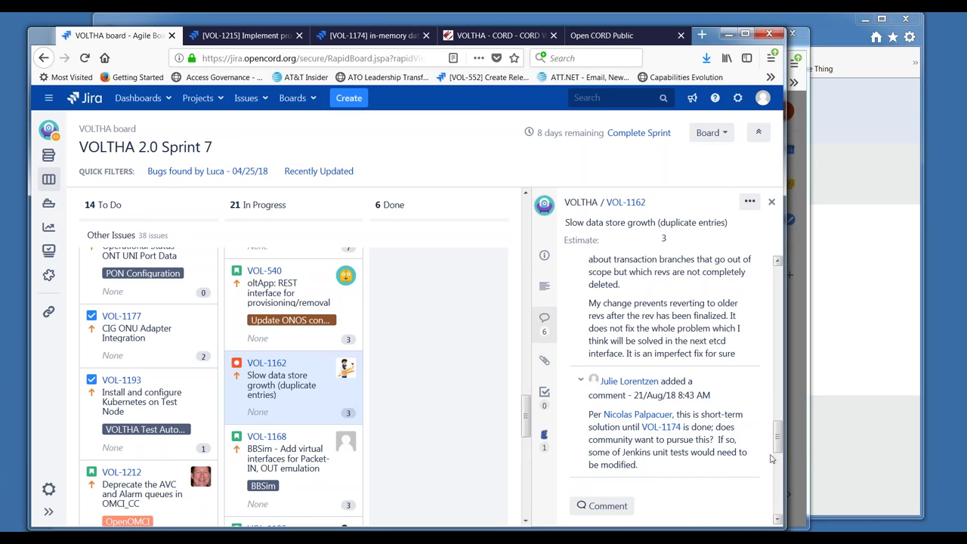
mouse_move(780, 444)
mouse_down()
mouse_move(782, 436)
mouse_move(783, 445)
mouse_up()
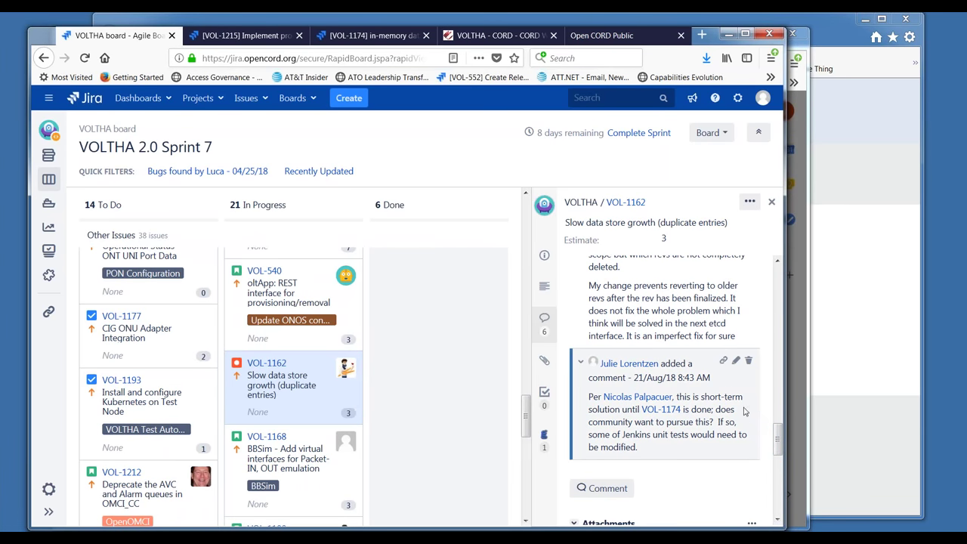
mouse_move(779, 438)
mouse_down()
mouse_move(782, 476)
mouse_move(782, 442)
mouse_up()
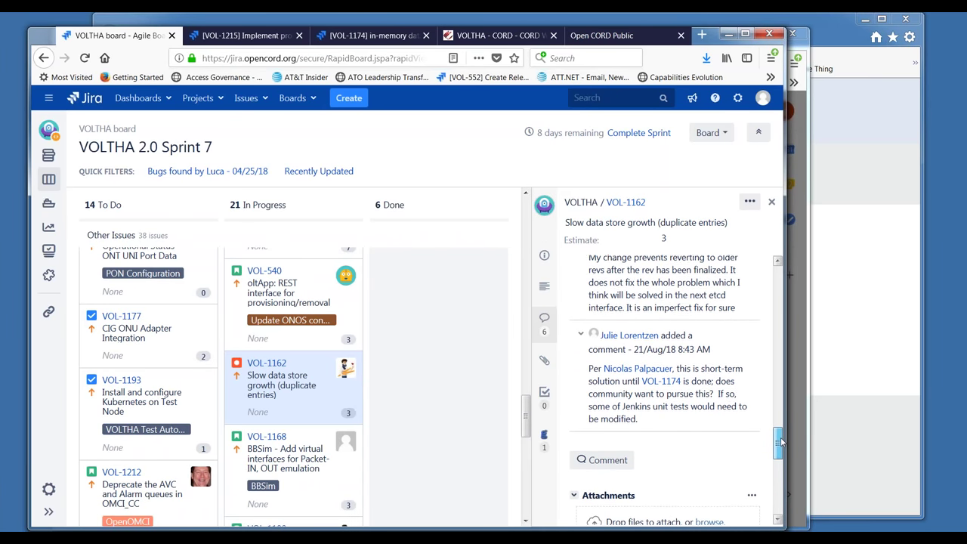
drag(718, 390, 726, 420)
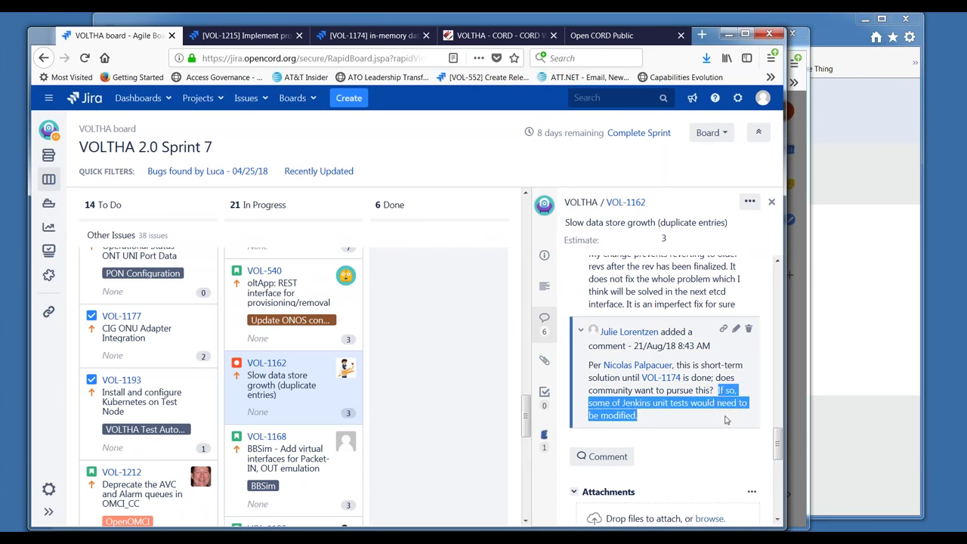
click(683, 415)
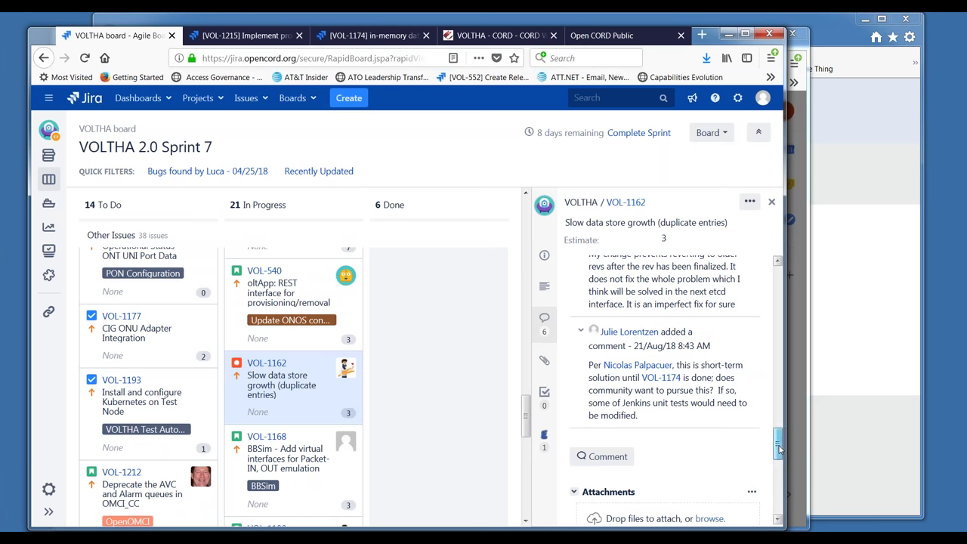
scroll(779, 449, down, 1)
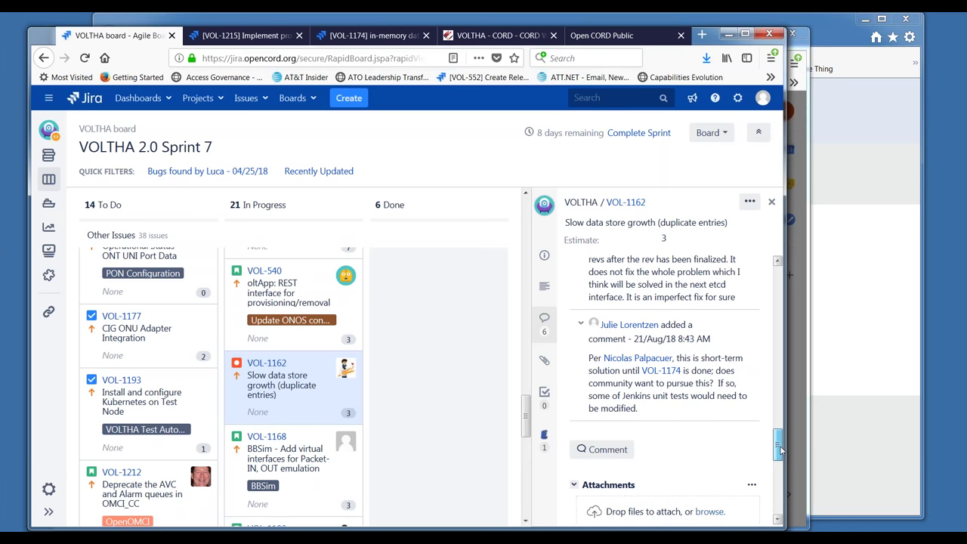
mouse_move(779, 450)
mouse_down()
mouse_move(780, 487)
mouse_move(782, 411)
mouse_move(784, 444)
mouse_up()
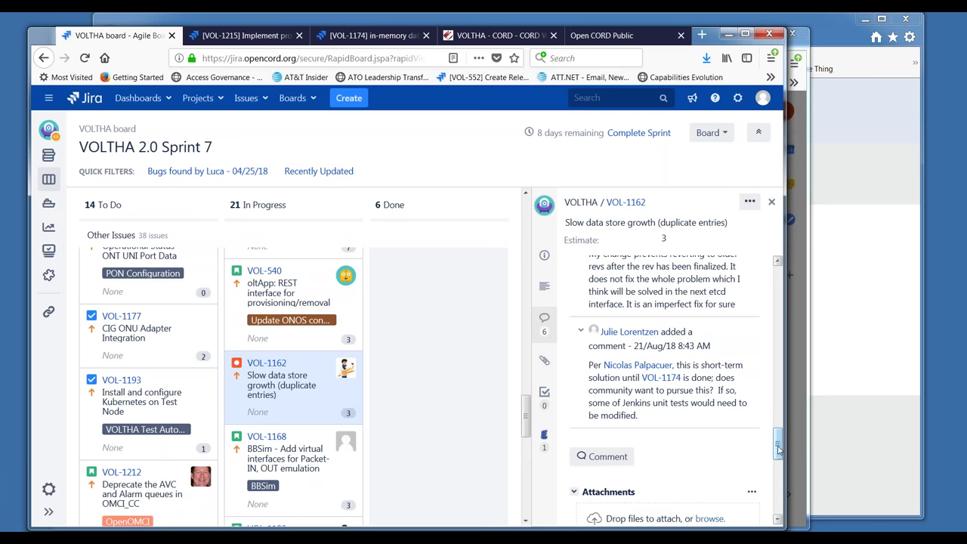
drag(778, 449, 778, 452)
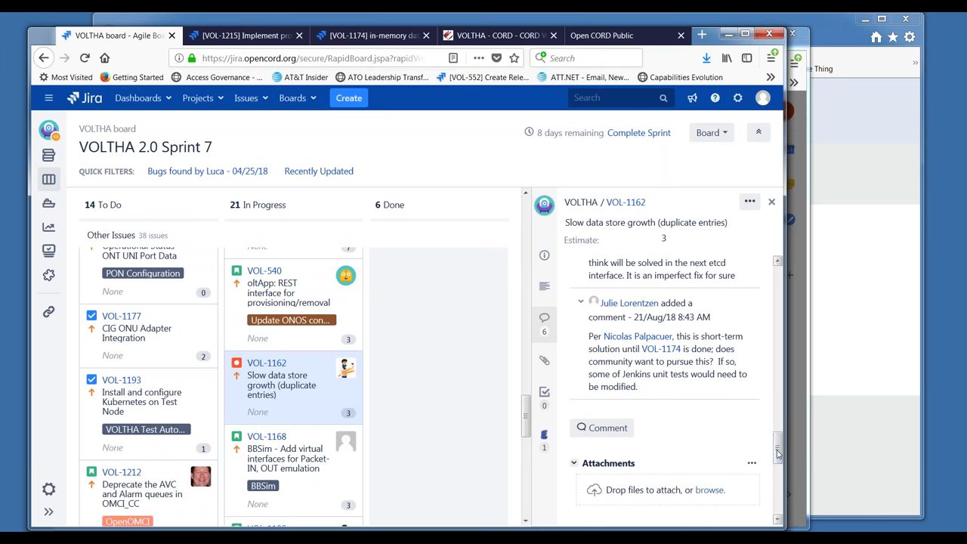
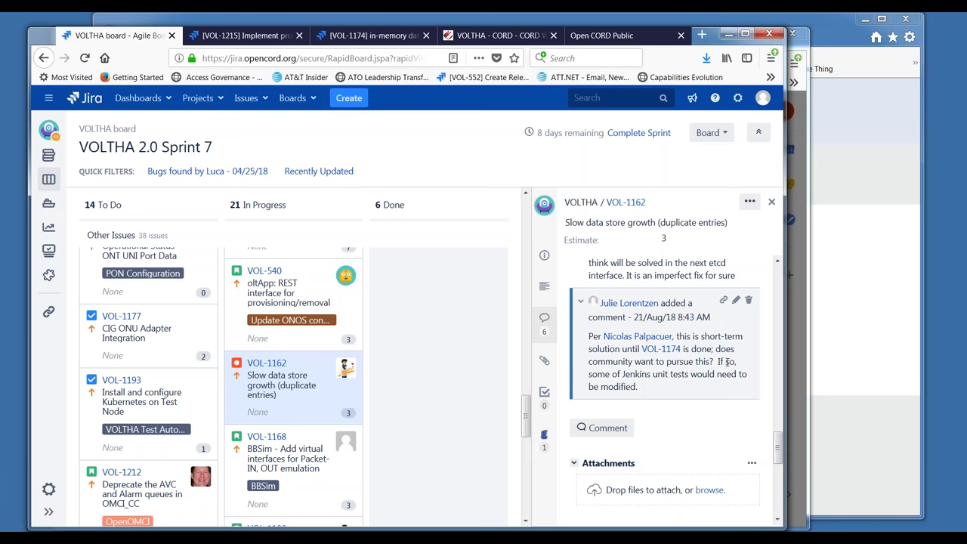
Open VOL-1190 'Propagate unreachable connect_status to ONOS' and scroll its details to the open Gerrit change
drag(779, 449, 779, 451)
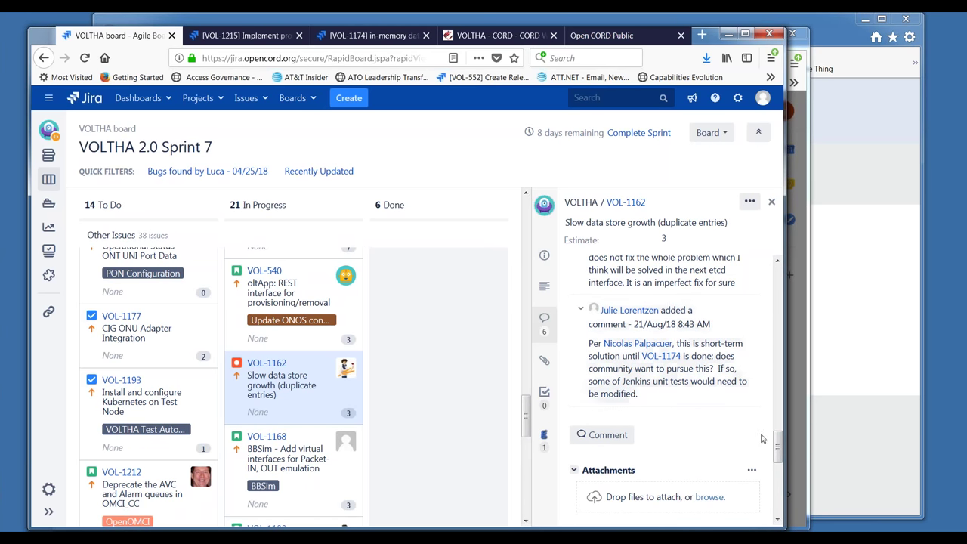
click(526, 522)
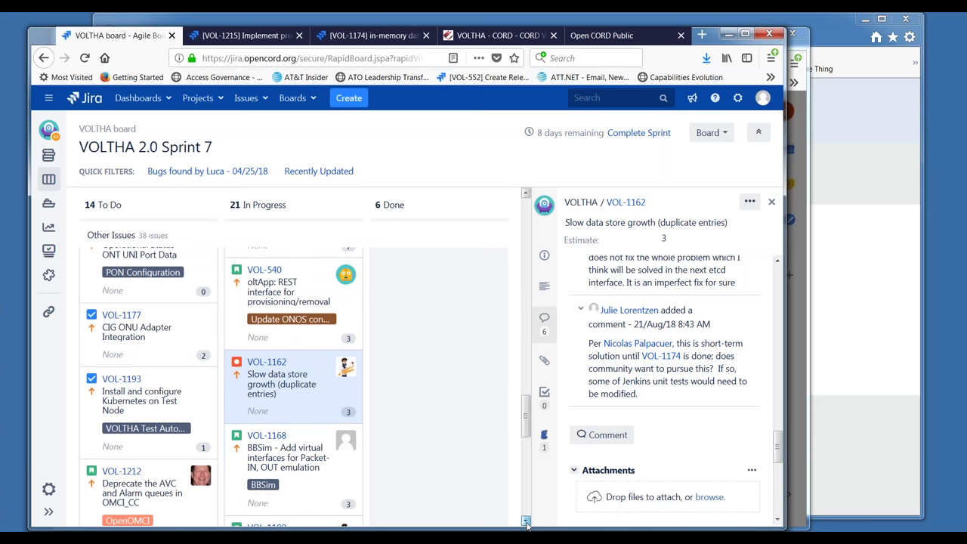
click(526, 522)
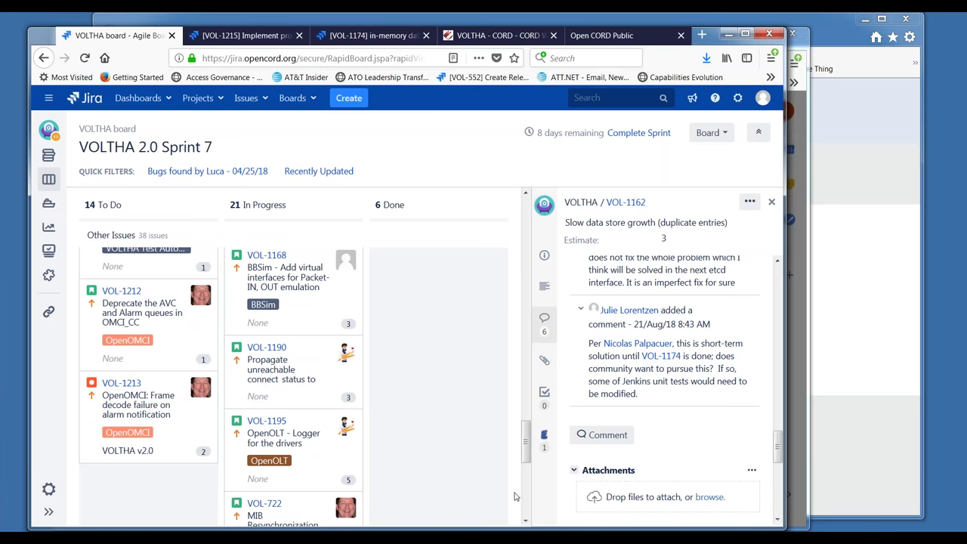
click(527, 522)
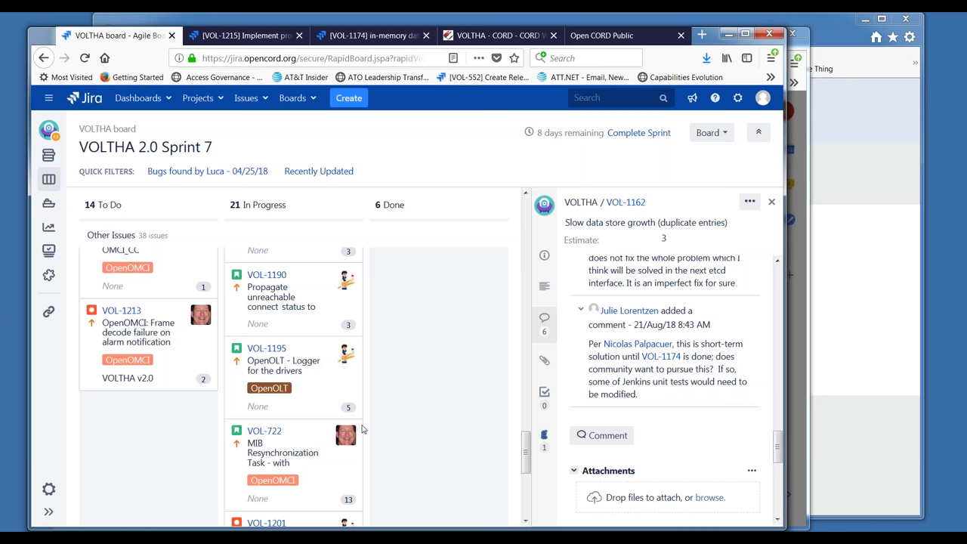
click(286, 302)
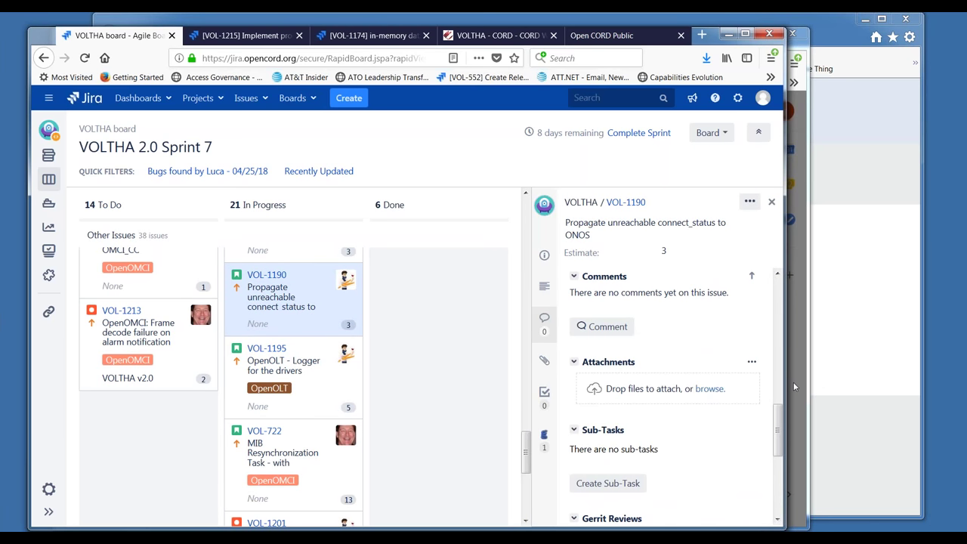
drag(782, 434, 783, 304)
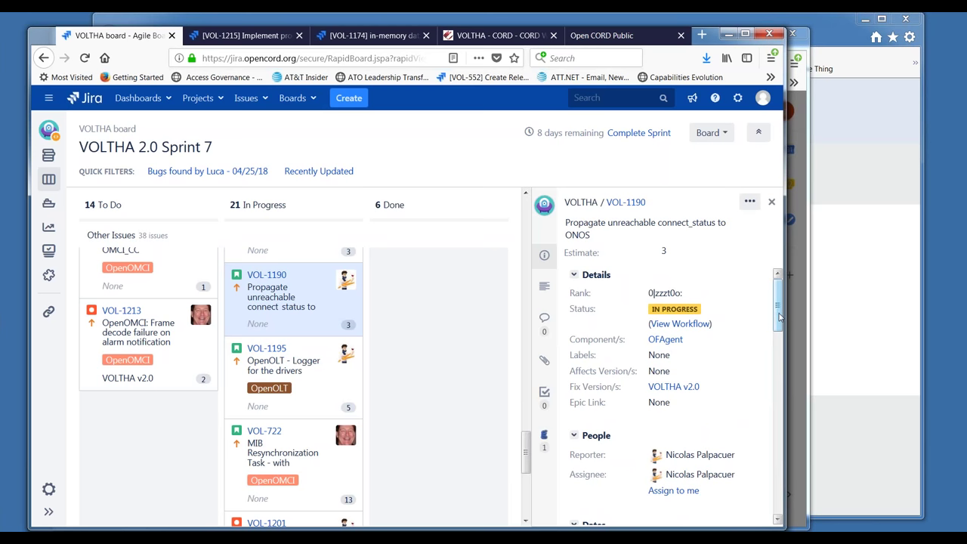
drag(780, 317, 798, 479)
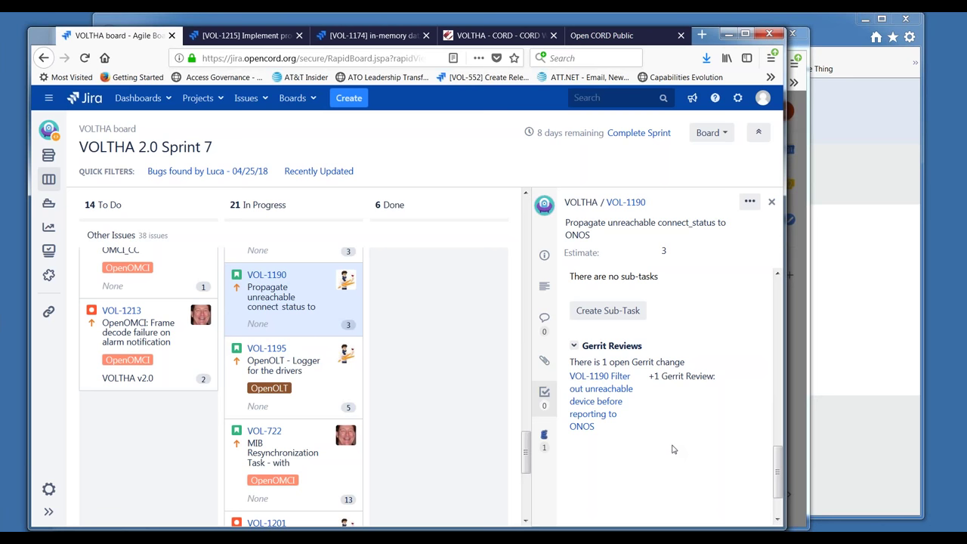
Open Gerrit change 10787 for VOL-1190 and scroll to the reviewer comment on connection_mgr.py line 317
click(611, 390)
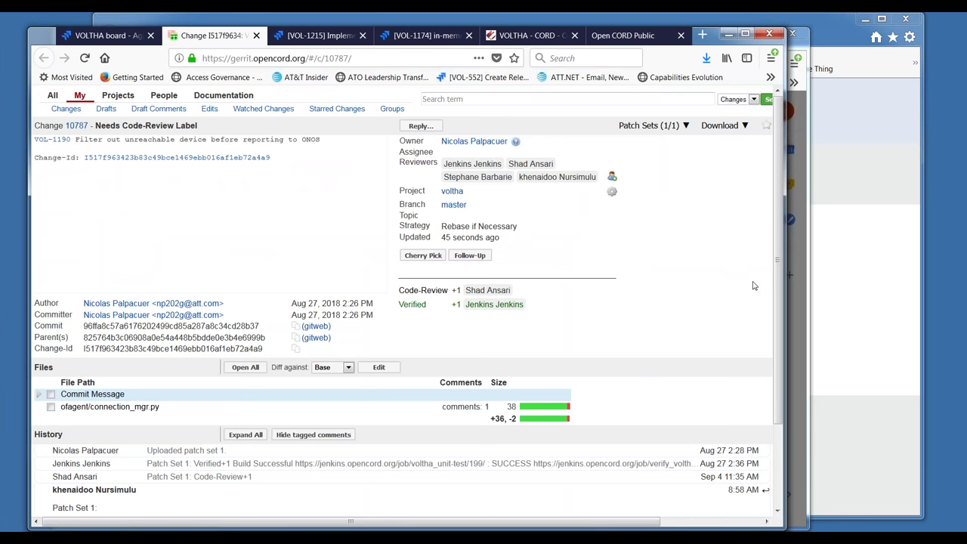
drag(775, 286, 787, 392)
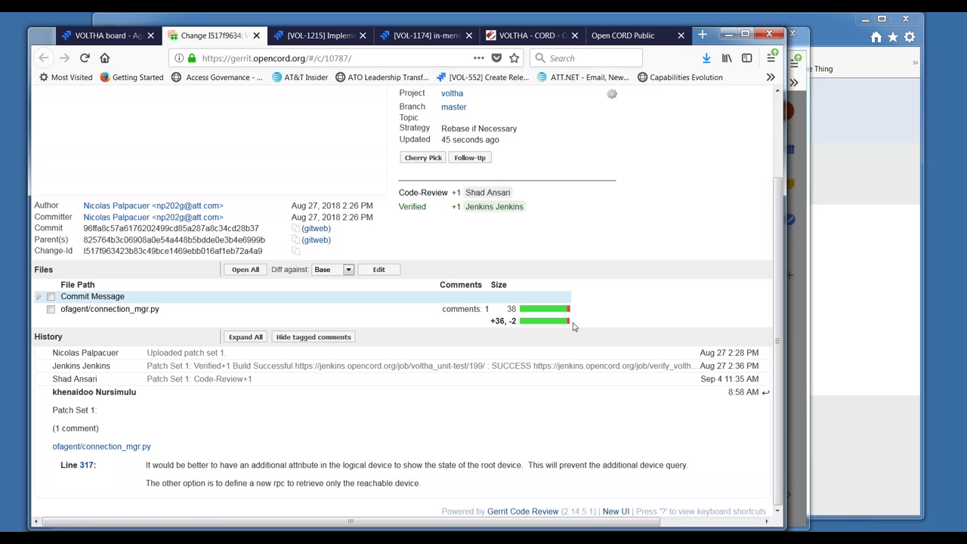
Go back to the Sprint 7 board showing VOL-1190, then switch to the 9/11/18 VOLTHA agenda draft in Gmail
click(105, 42)
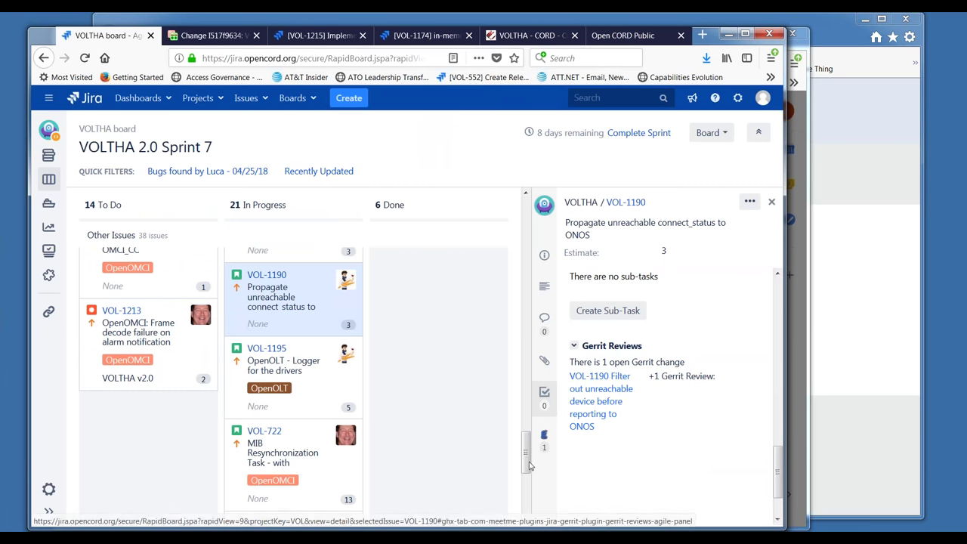
scroll(530, 505, down, 5)
scroll(530, 505, up, 1)
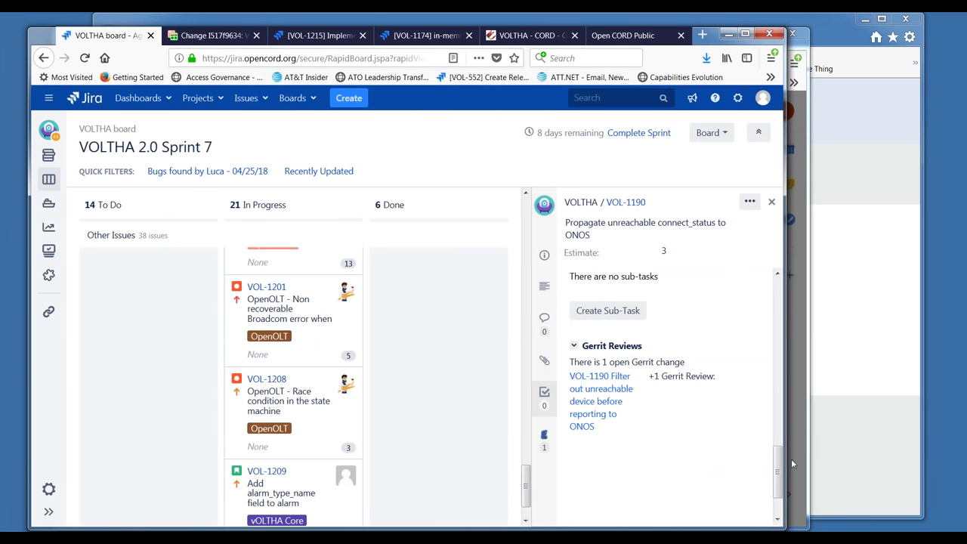
scroll(768, 373, up, 3)
scroll(768, 372, up, 3)
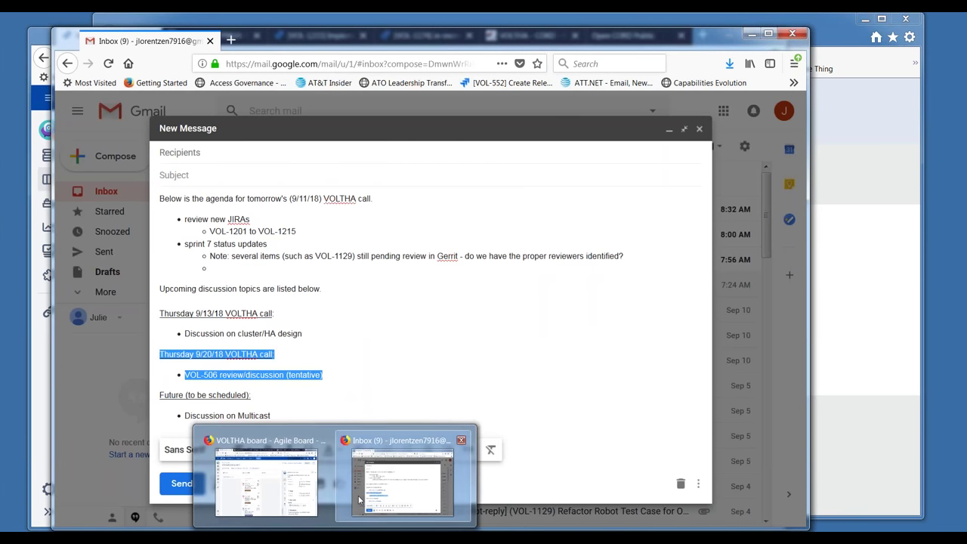
click(359, 498)
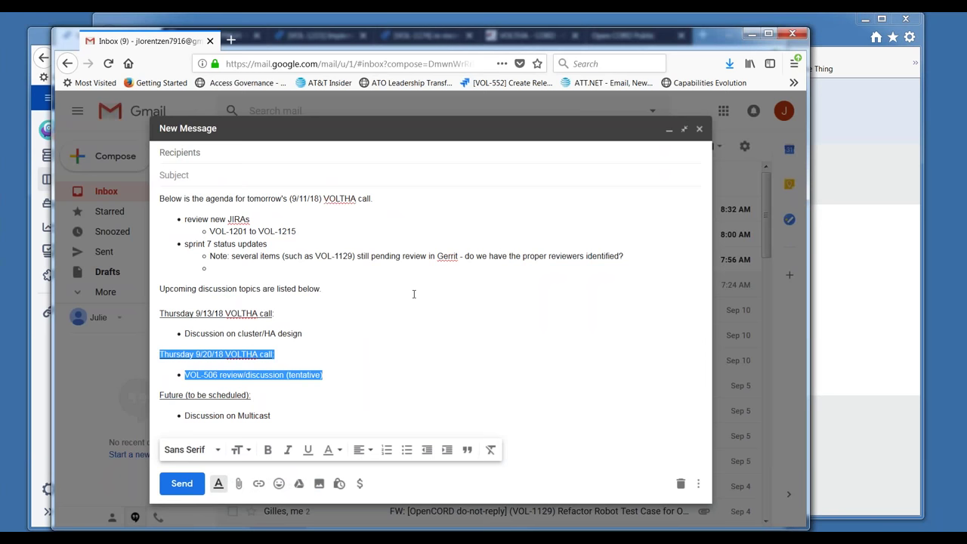
click(365, 335)
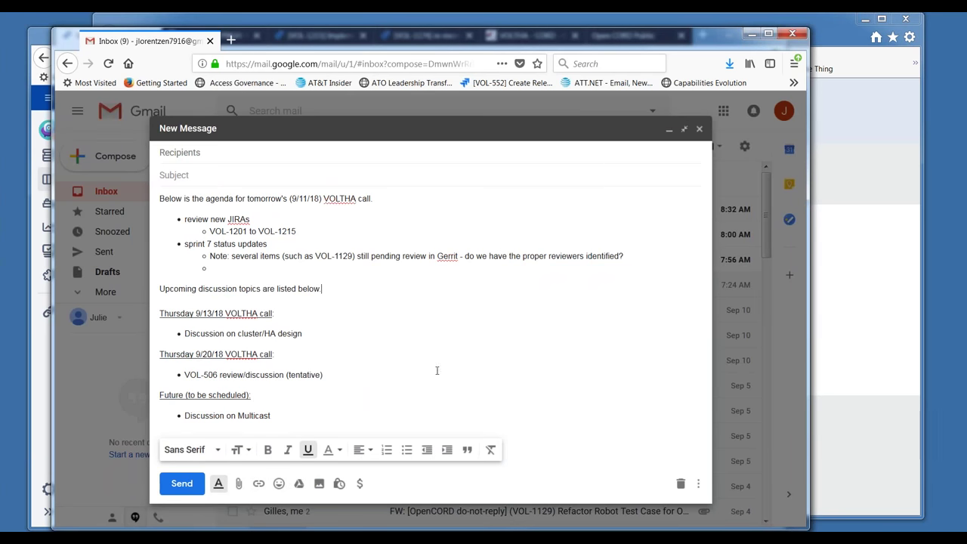
triple_click(270, 375)
triple_click(241, 333)
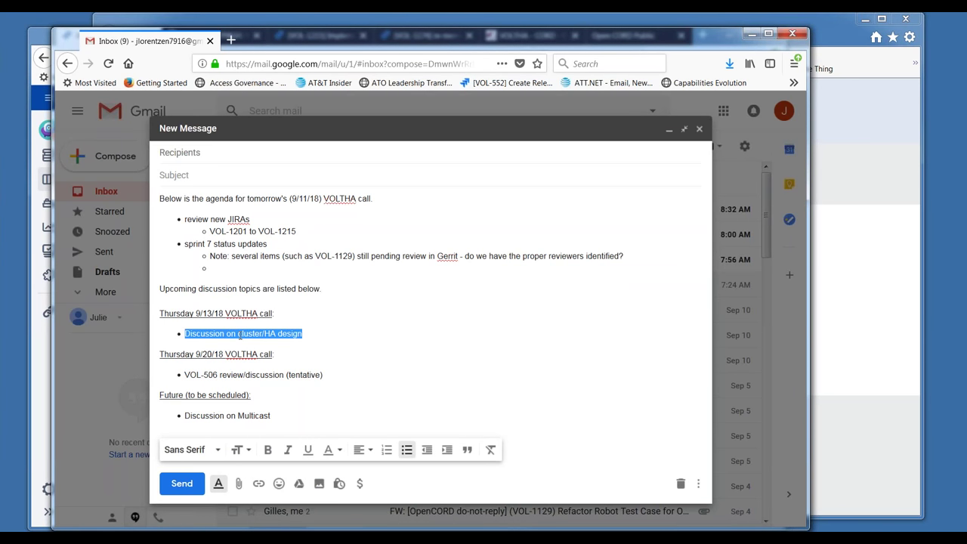
click(307, 333)
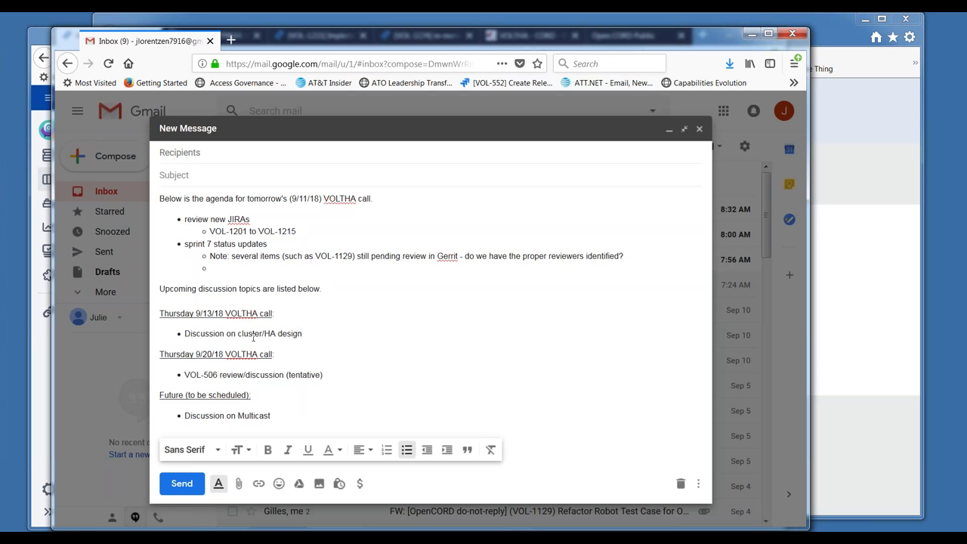
click(261, 334)
click(302, 333)
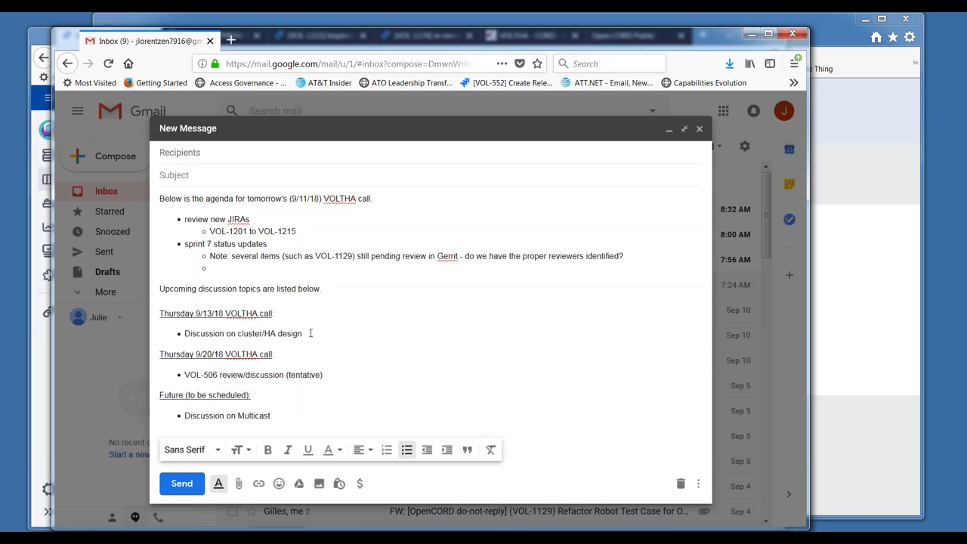